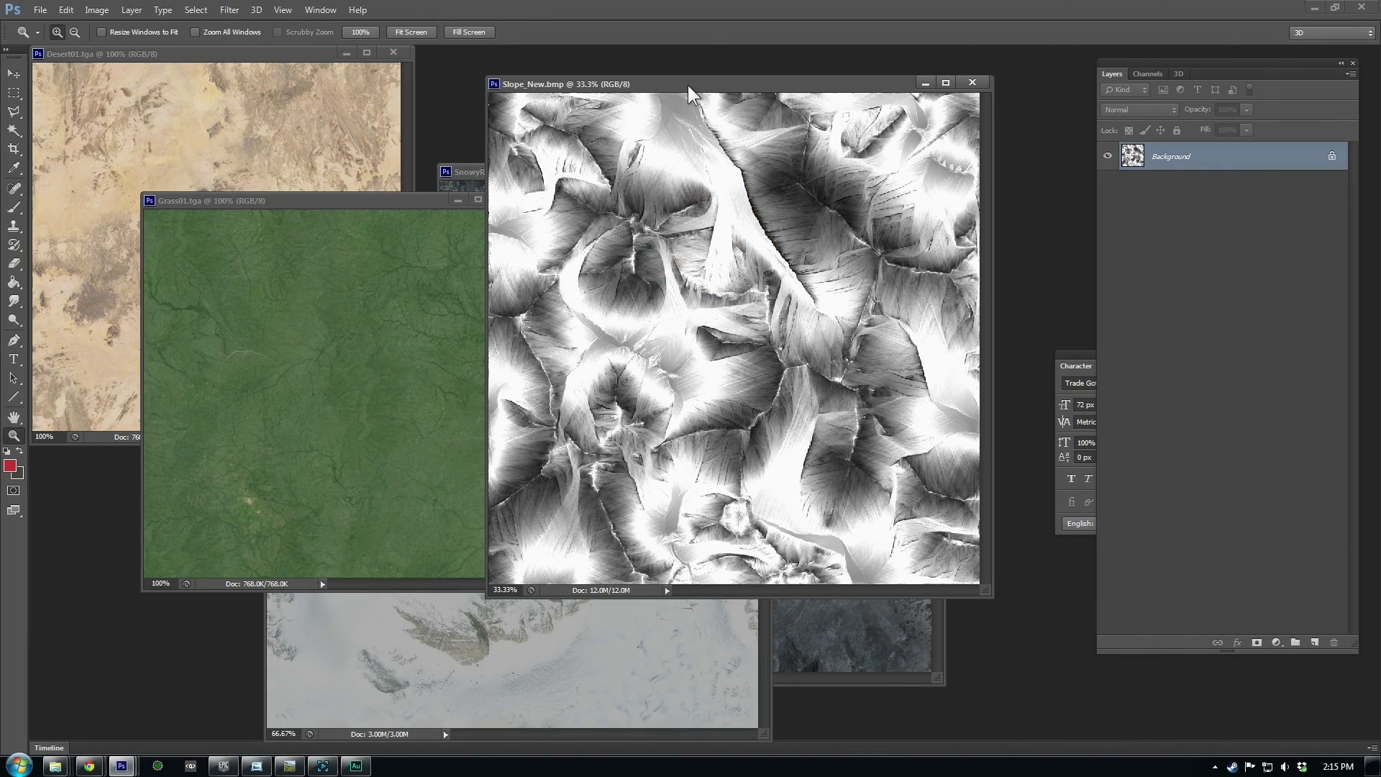
Arrange the slope map and the desert, grass, snow and snowy rock texture windows side by side to examine each one
left_click_drag(689, 87, 656, 77)
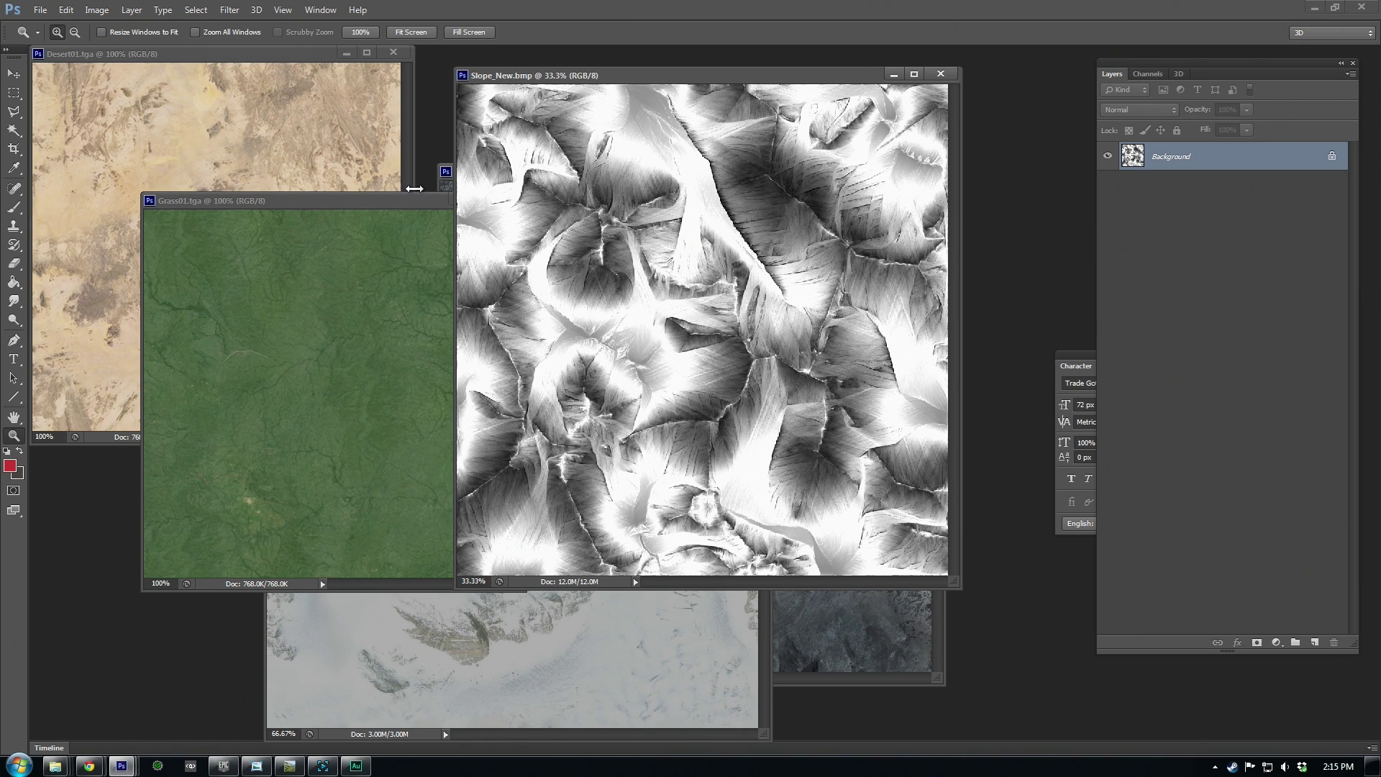
mouse_move(394, 210)
left_mouse_down()
mouse_move(367, 176)
mouse_move(446, 238)
mouse_move(375, 210)
left_mouse_up()
mouse_move(300, 57)
left_mouse_down()
mouse_move(361, 133)
mouse_move(296, 83)
left_mouse_up()
left_click_drag(424, 210, 398, 188)
left_click_drag(545, 78, 867, 115)
left_click_drag(579, 227, 395, 154)
left_click_drag(625, 173, 543, 142)
left_click(302, 156)
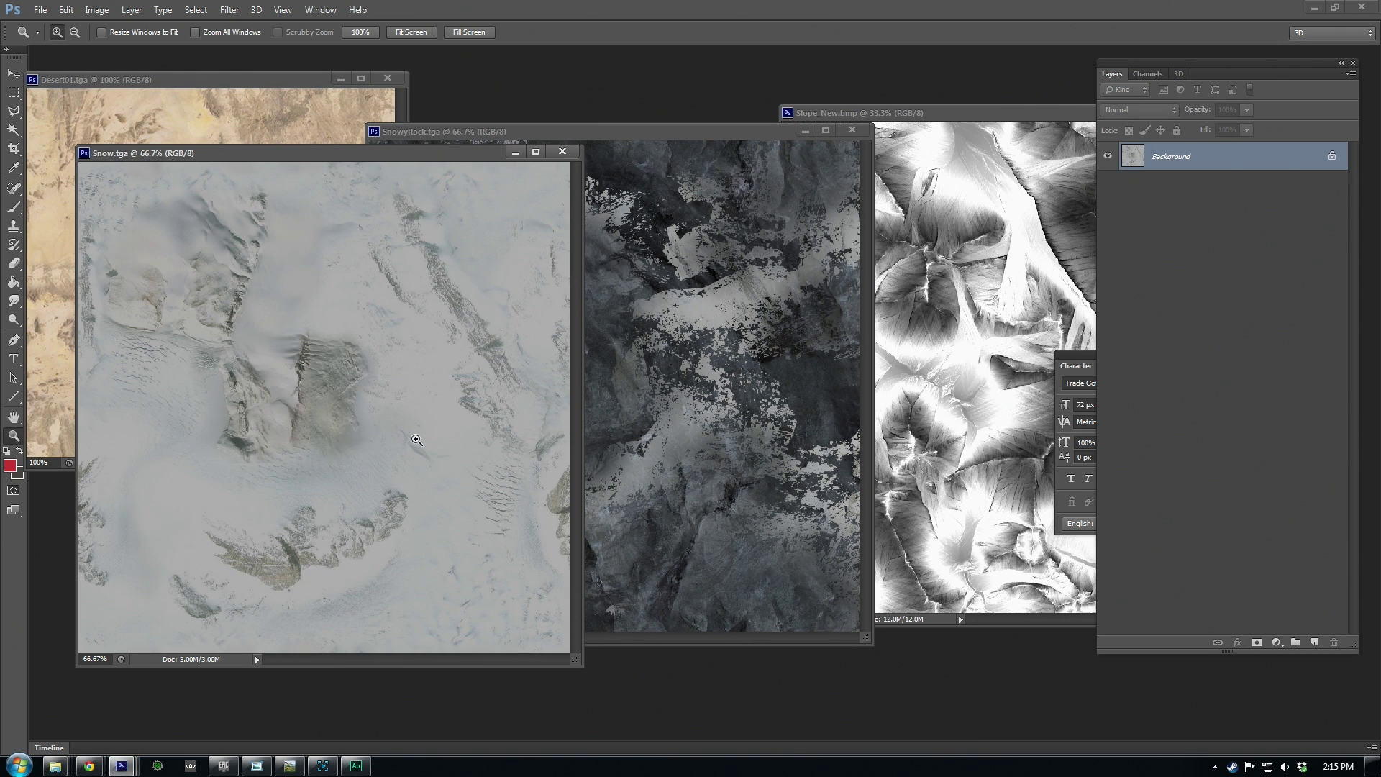
Close the SnowyRock.tga and Snow.tga images, leaving the desert, grass and slope images open
left_click_drag(400, 155, 388, 259)
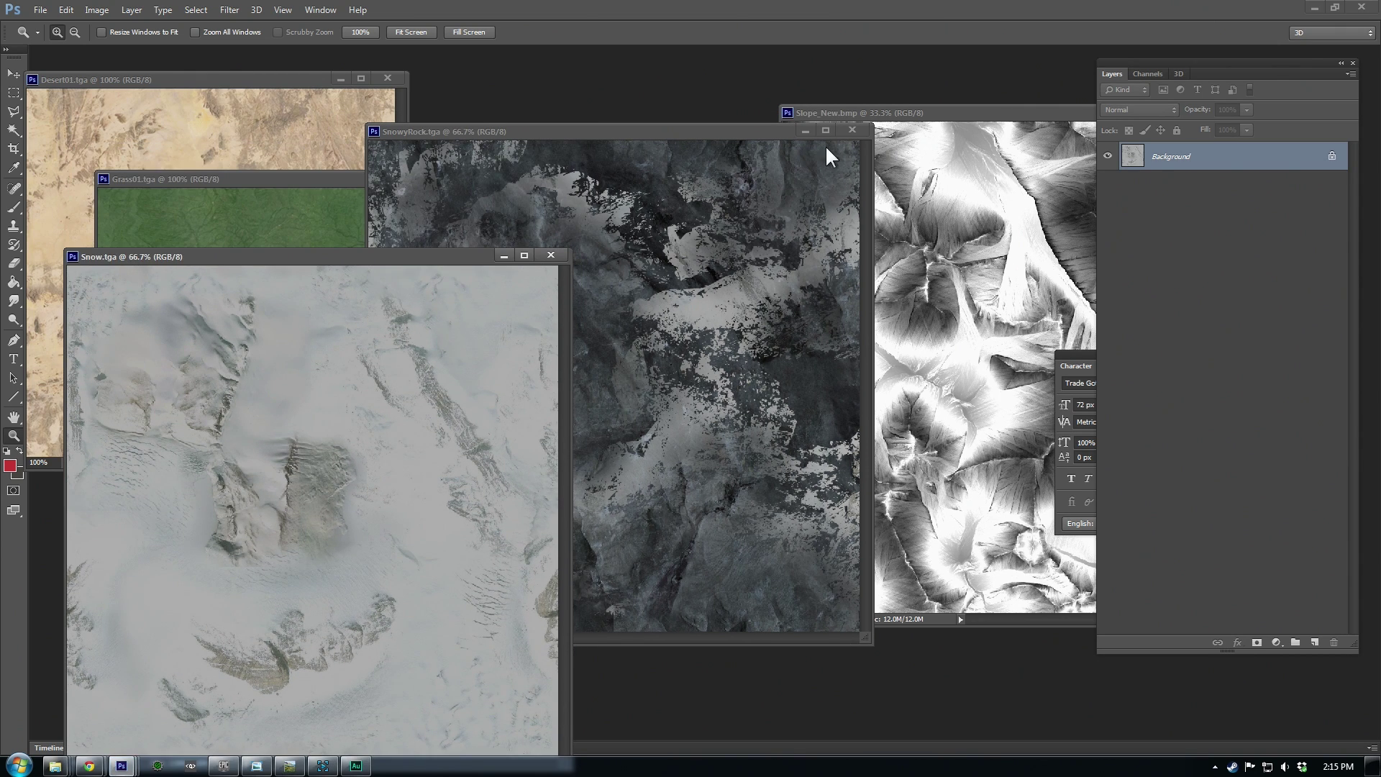
left_click(852, 130)
left_click(551, 255)
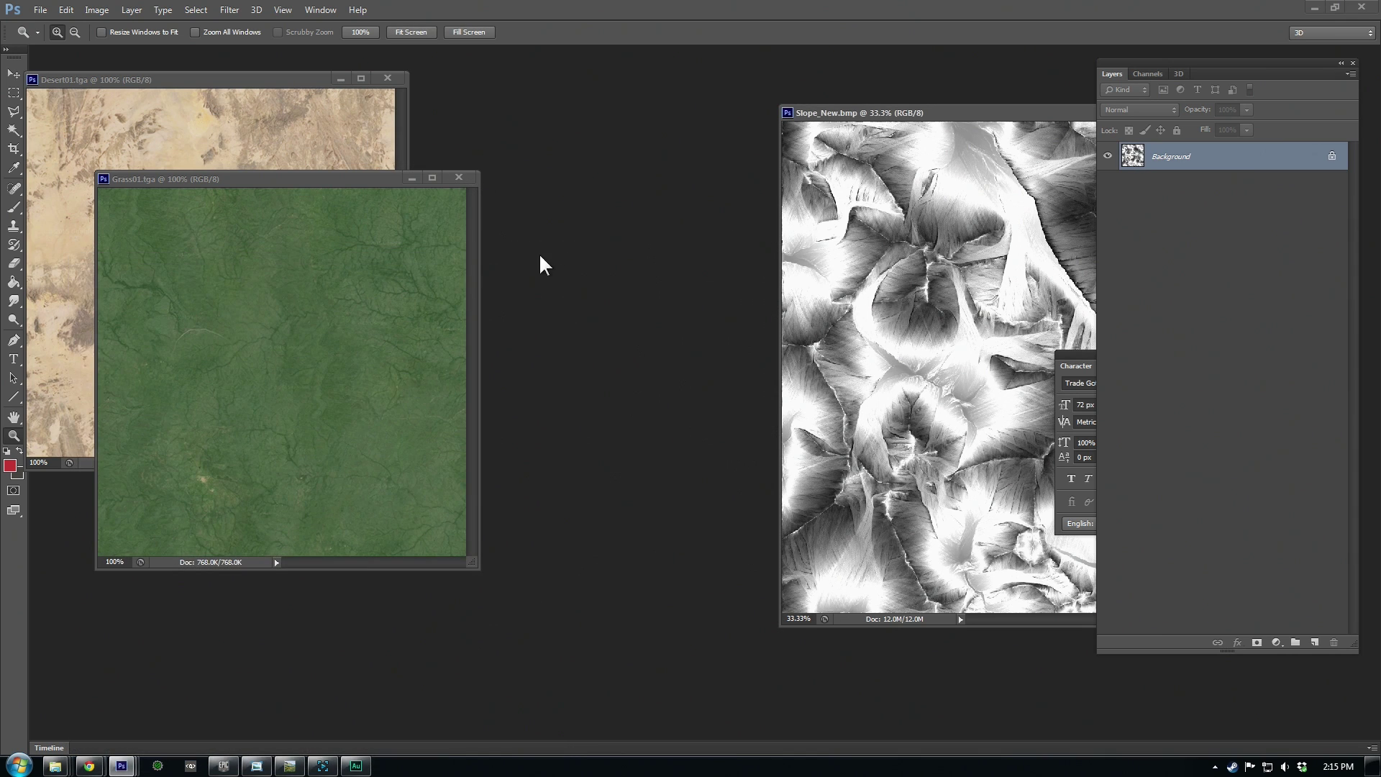
left_click_drag(325, 187, 311, 219)
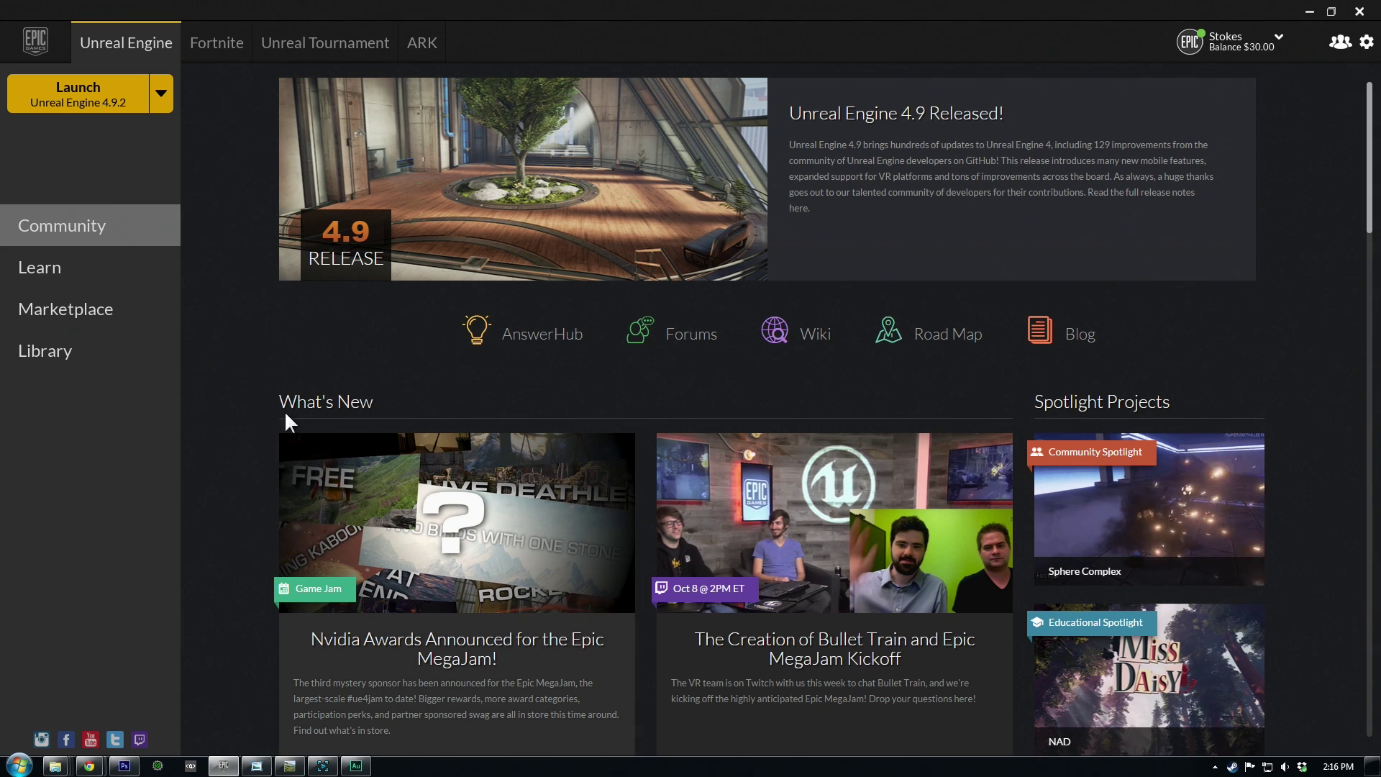
Switch to the Epic Games Launcher, launch Unreal Engine 4.9.2 and start a new Blueprint project from the First Person template
left_click(77, 100)
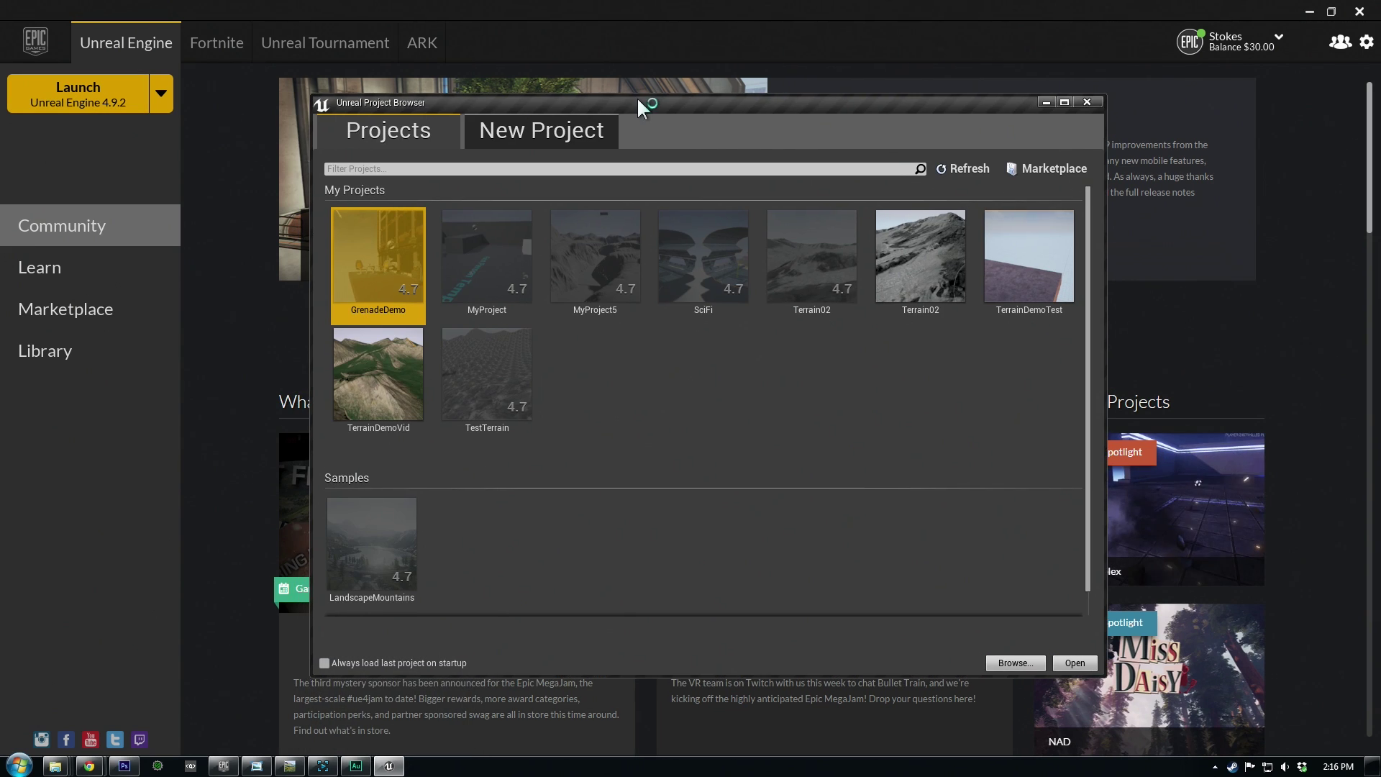
left_click(533, 127)
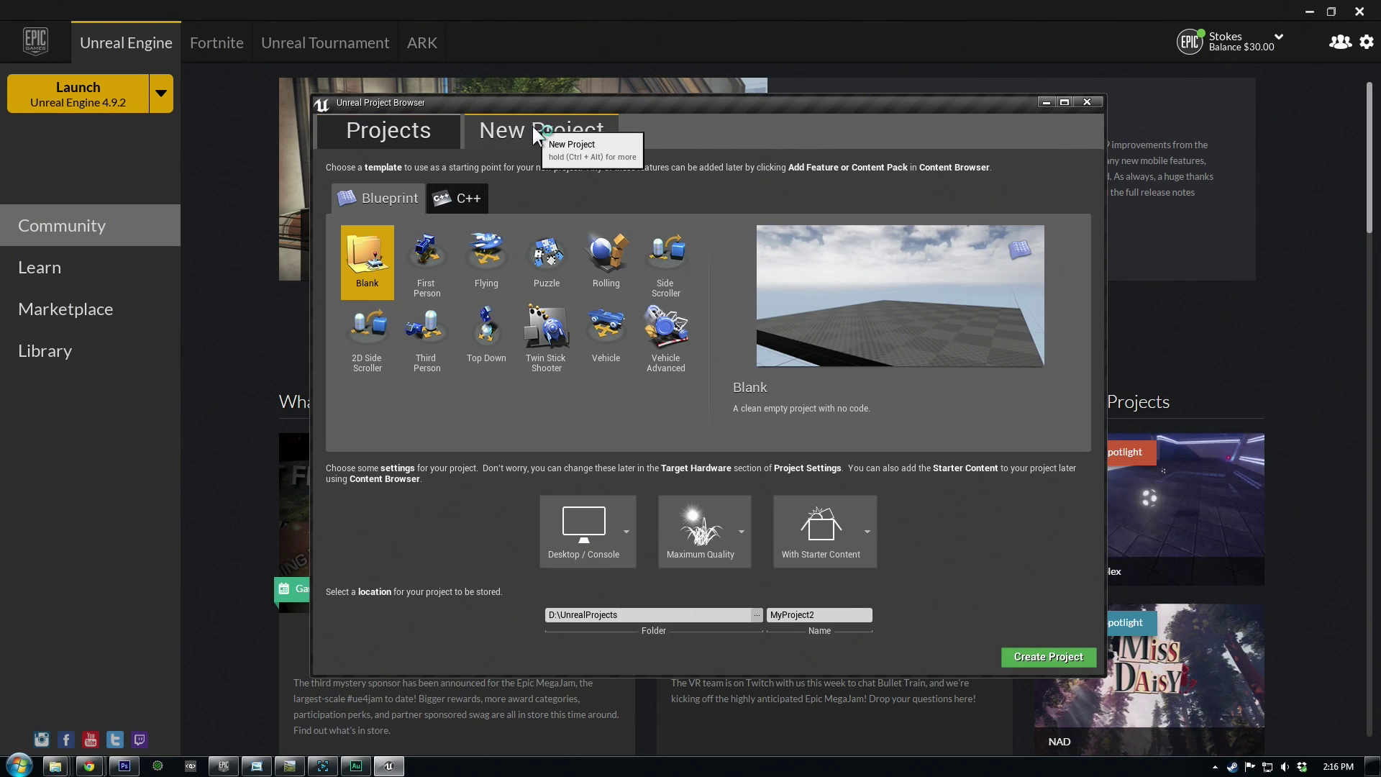
left_click(430, 267)
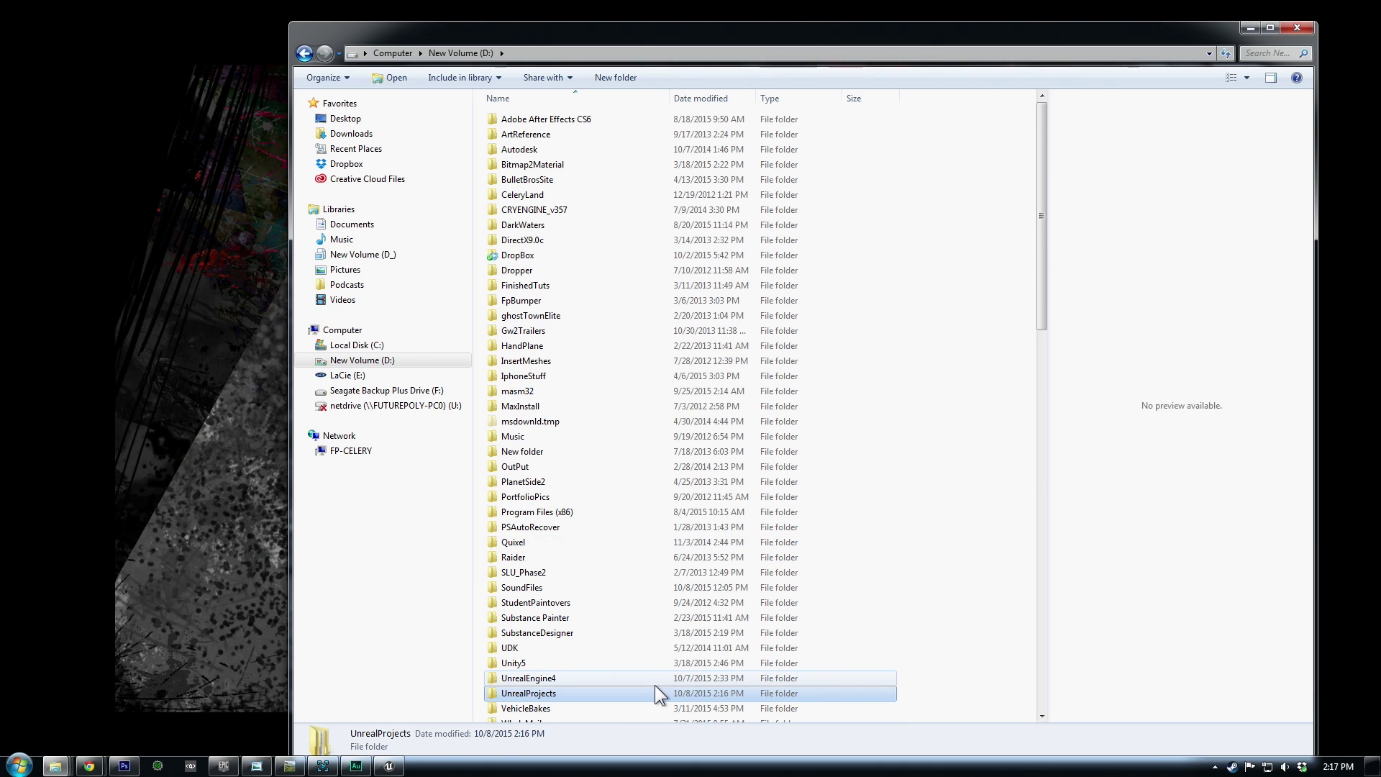
In Windows Explorer, open the TerrainMaps folder inside UnrealProjects > TerrainDemoVid > Content to view the source terrain files
scroll(662, 597, "down", 2)
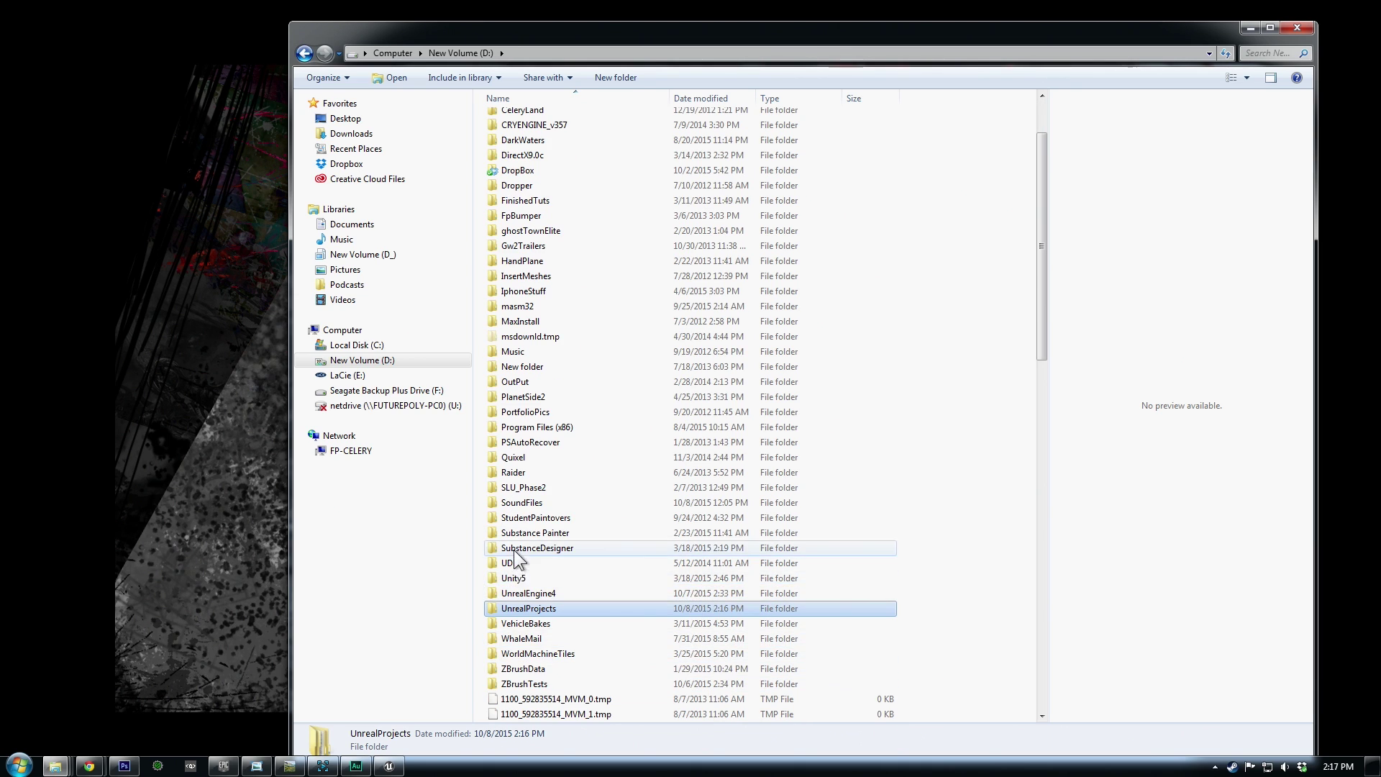
double_click(509, 612)
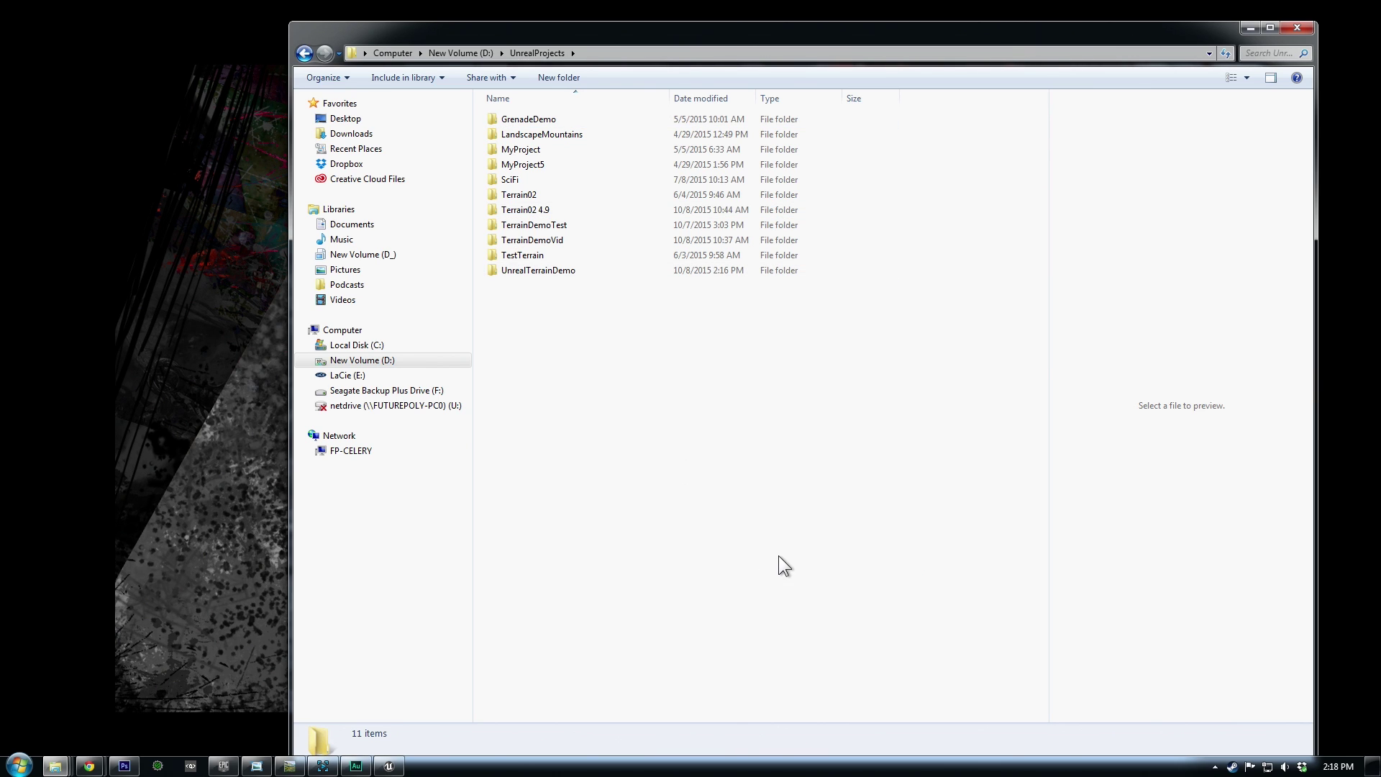
double_click(532, 241)
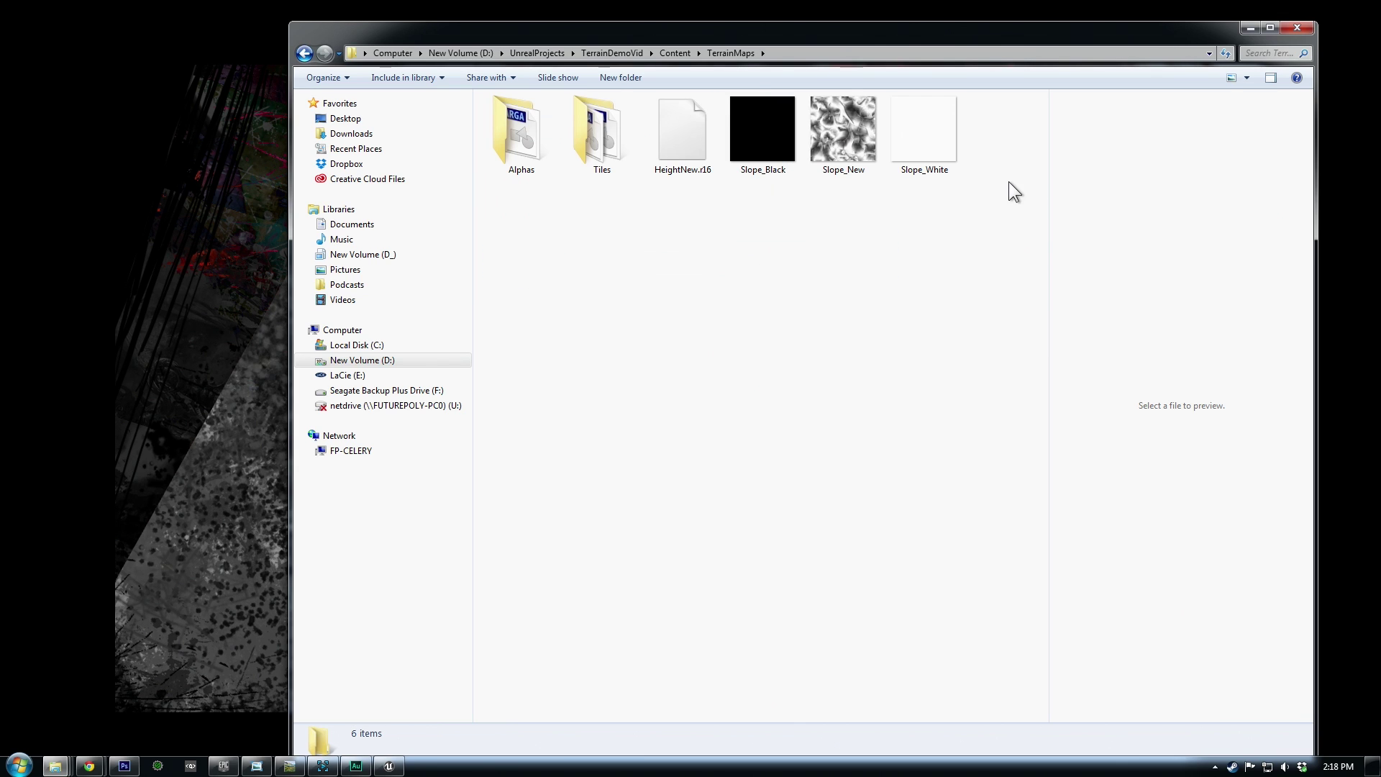
Copy the Materials and TerrainMaps folders from TerrainDemoVid's Content folder into the UnrealTerrainDemo project's Content folder
left_click(674, 53)
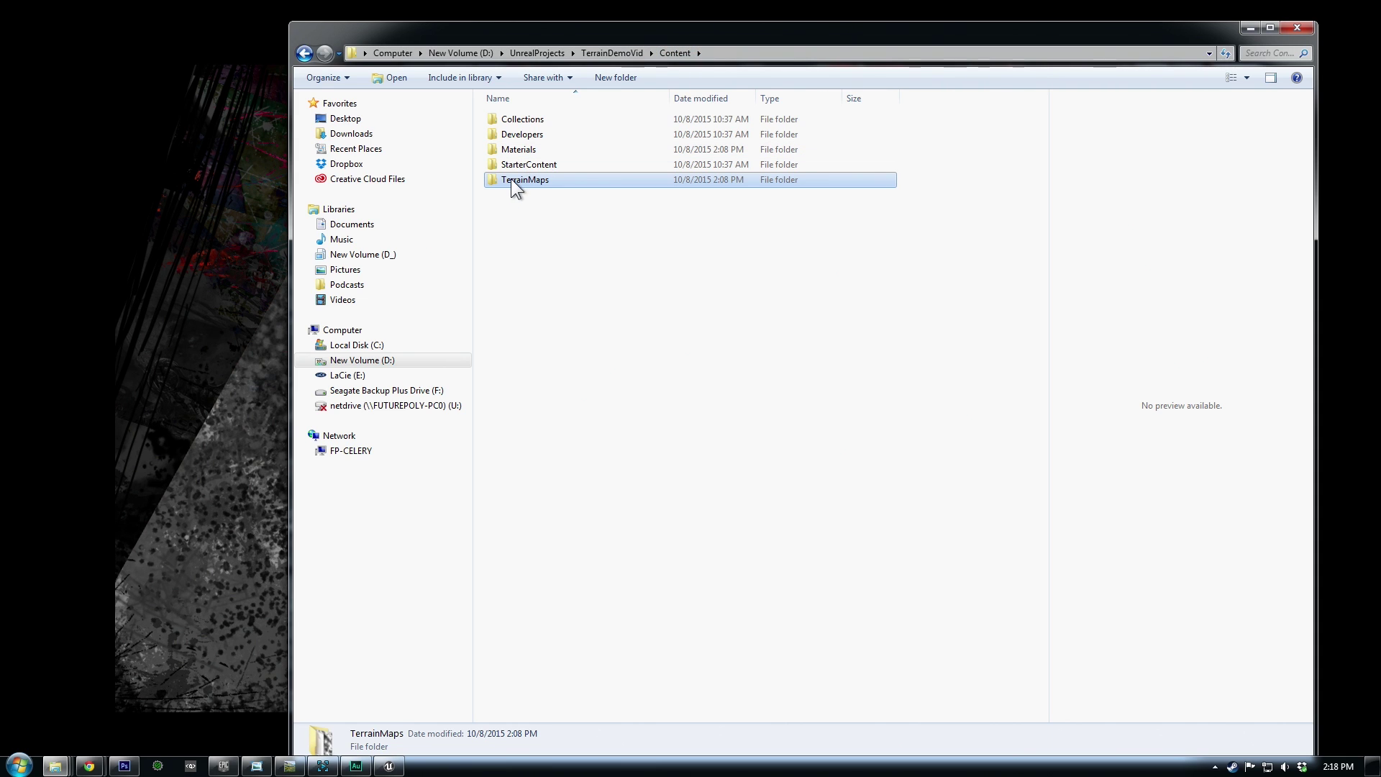
left_click(623, 52)
double_click(527, 265)
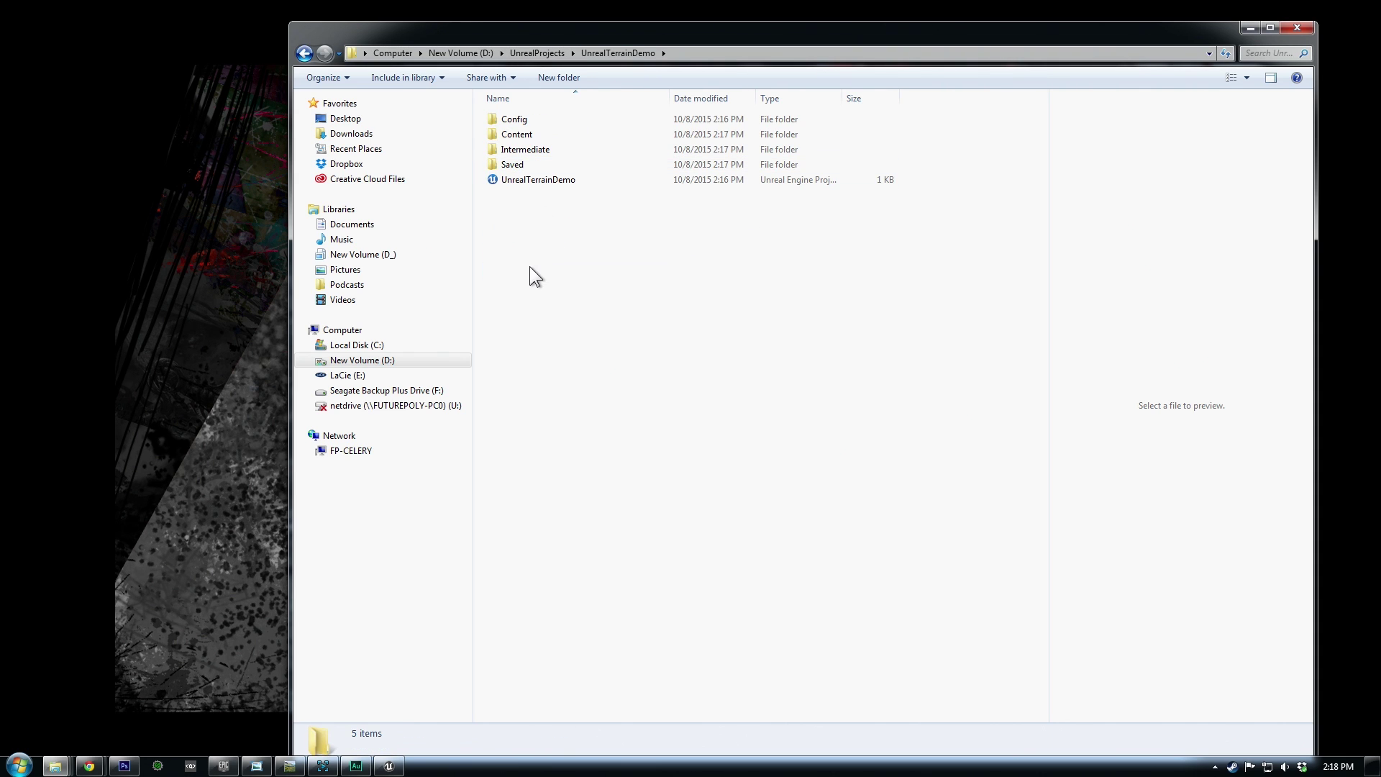
right_click(532, 272)
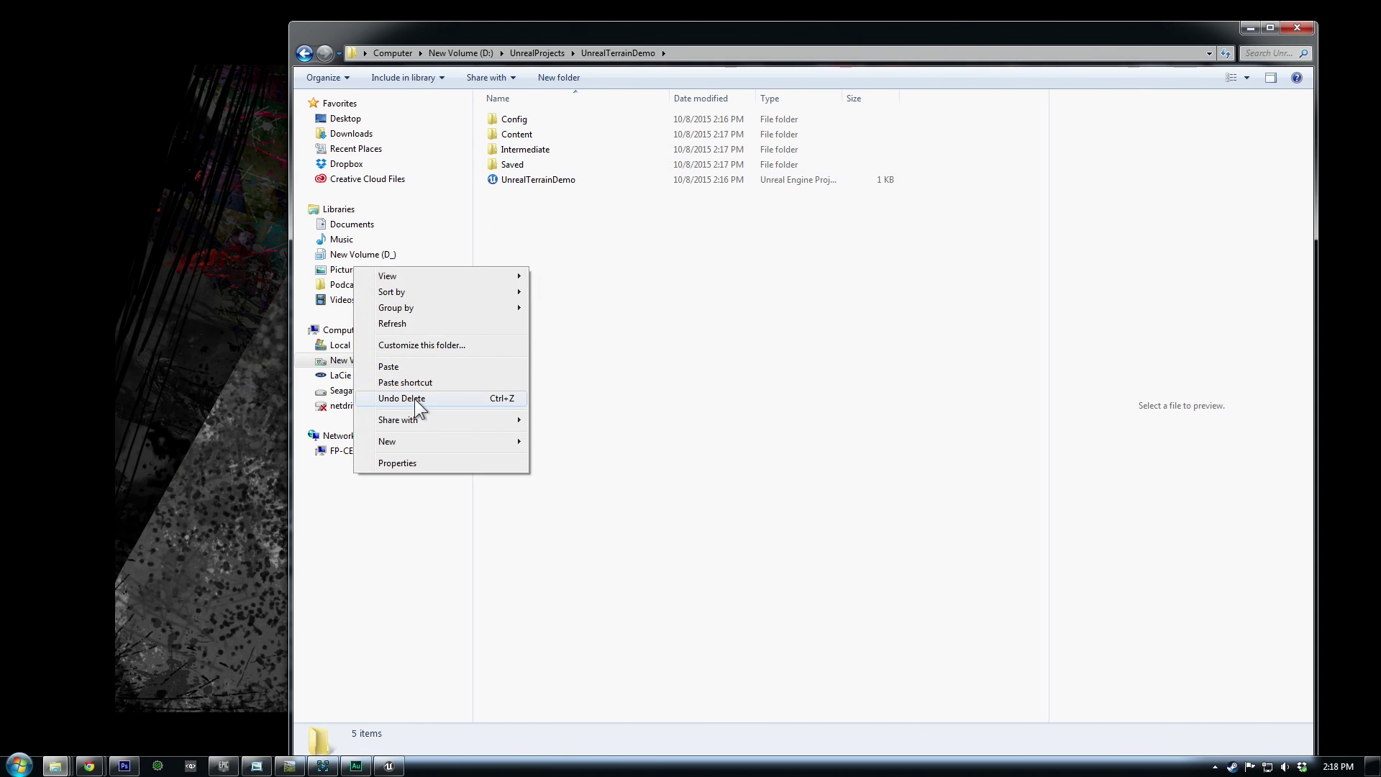
left_click(392, 365)
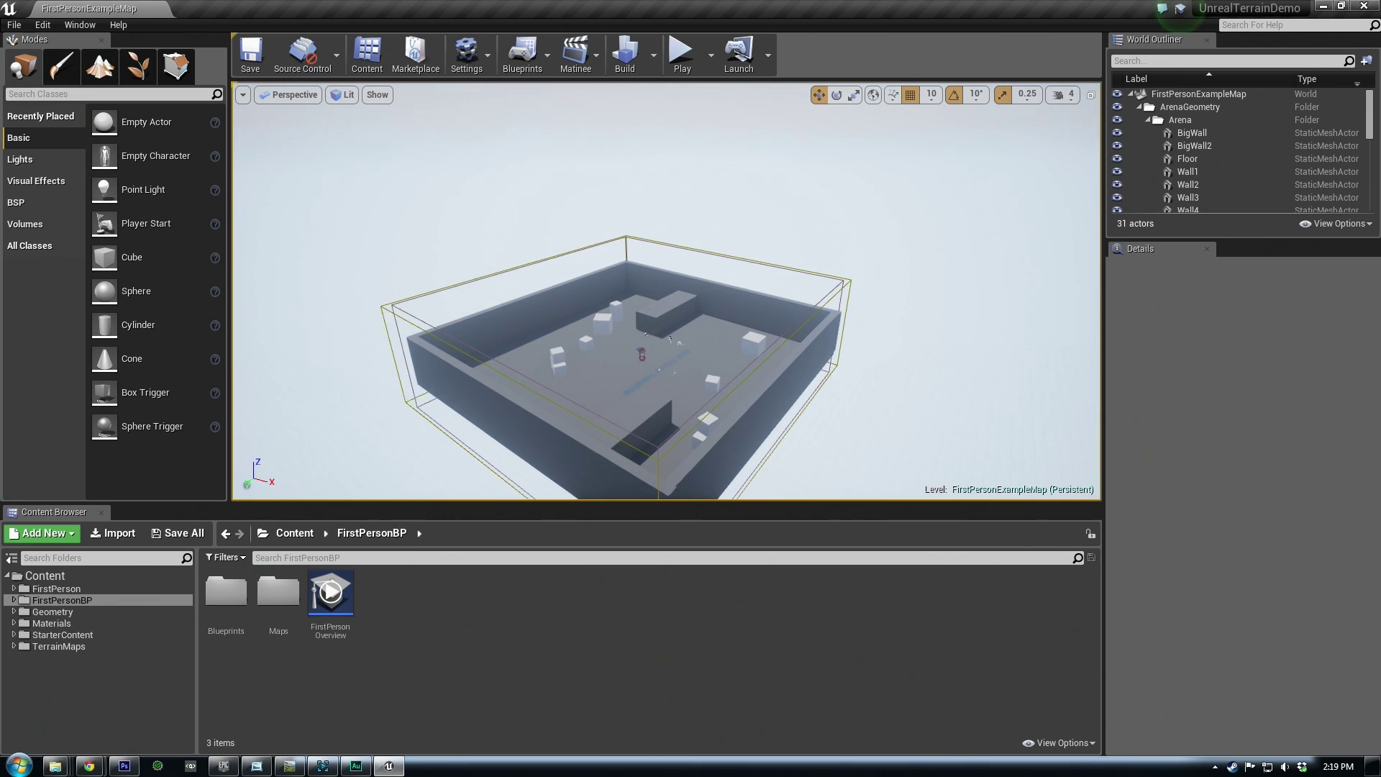
In the Unreal editor, enter Landscape mode, set the new landscape to import from file and browse for a heightmap
left_click(100, 68)
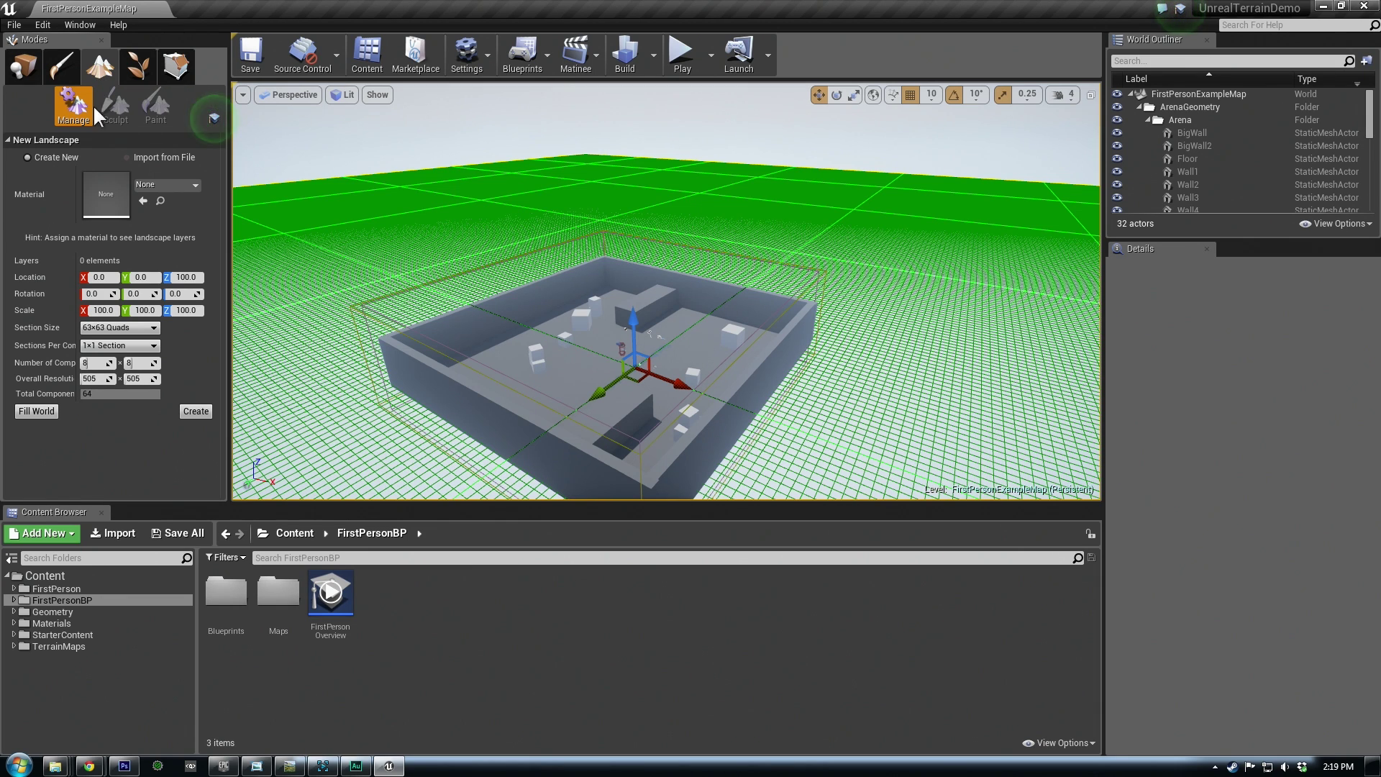
left_click(131, 159)
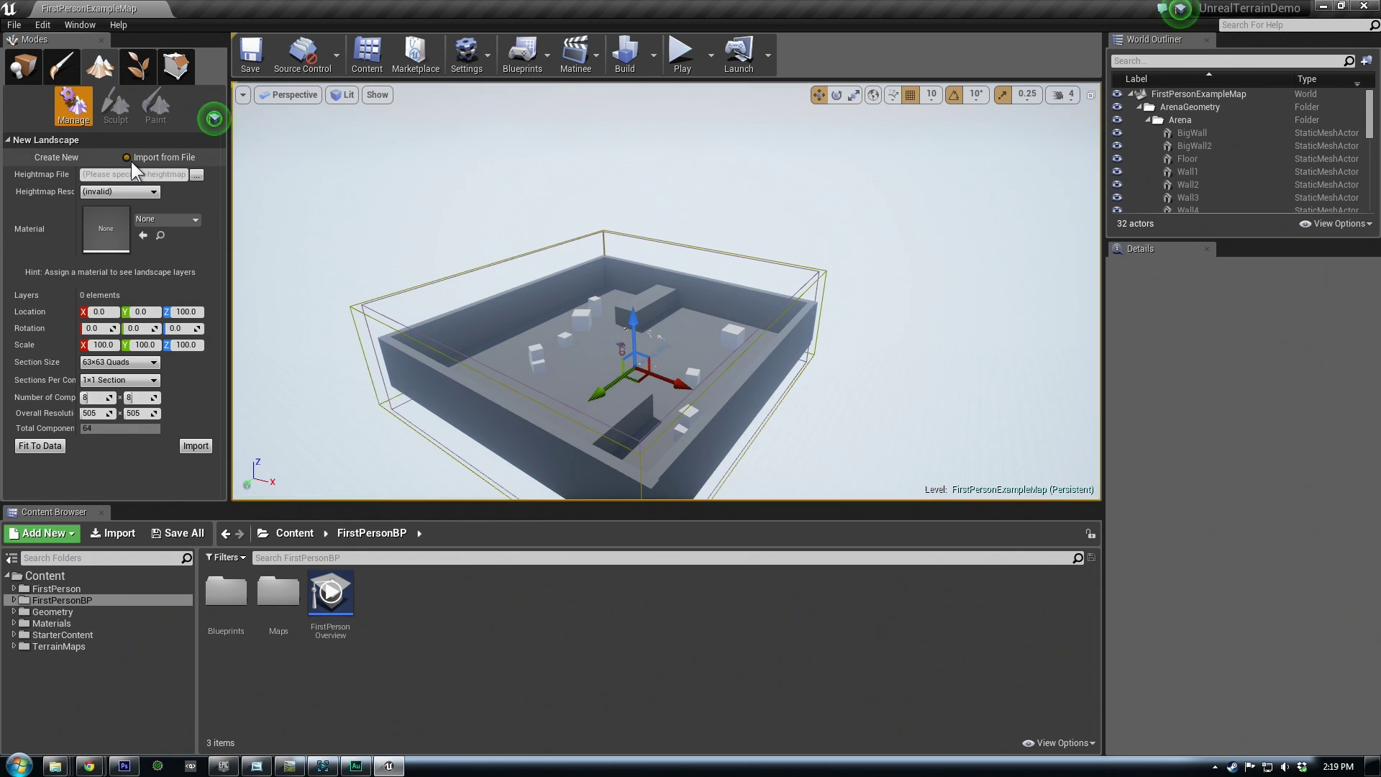
left_click(196, 176)
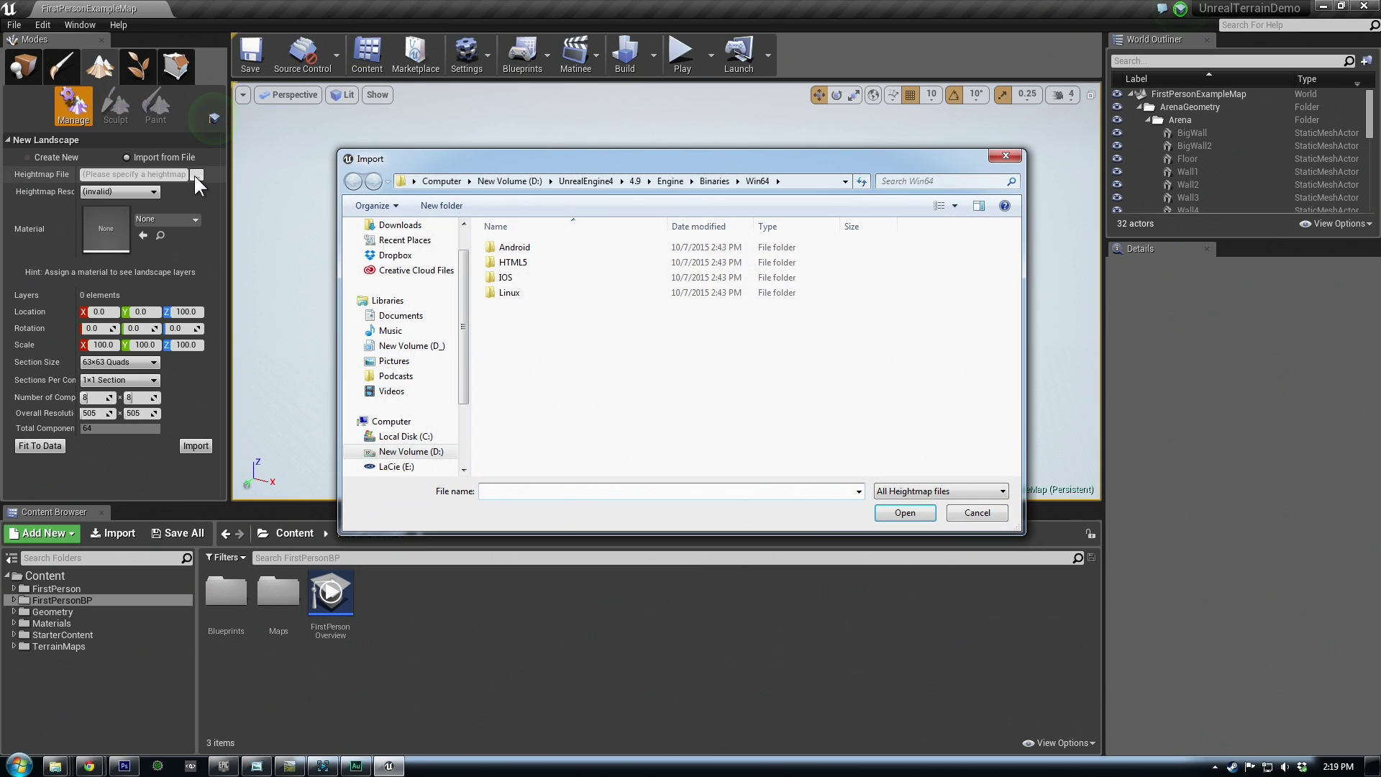
Load HeightNew.r16 from UnrealProjects > UnrealTerrainDemo > Content > TerrainMaps as the landscape's heightmap
left_click(586, 181)
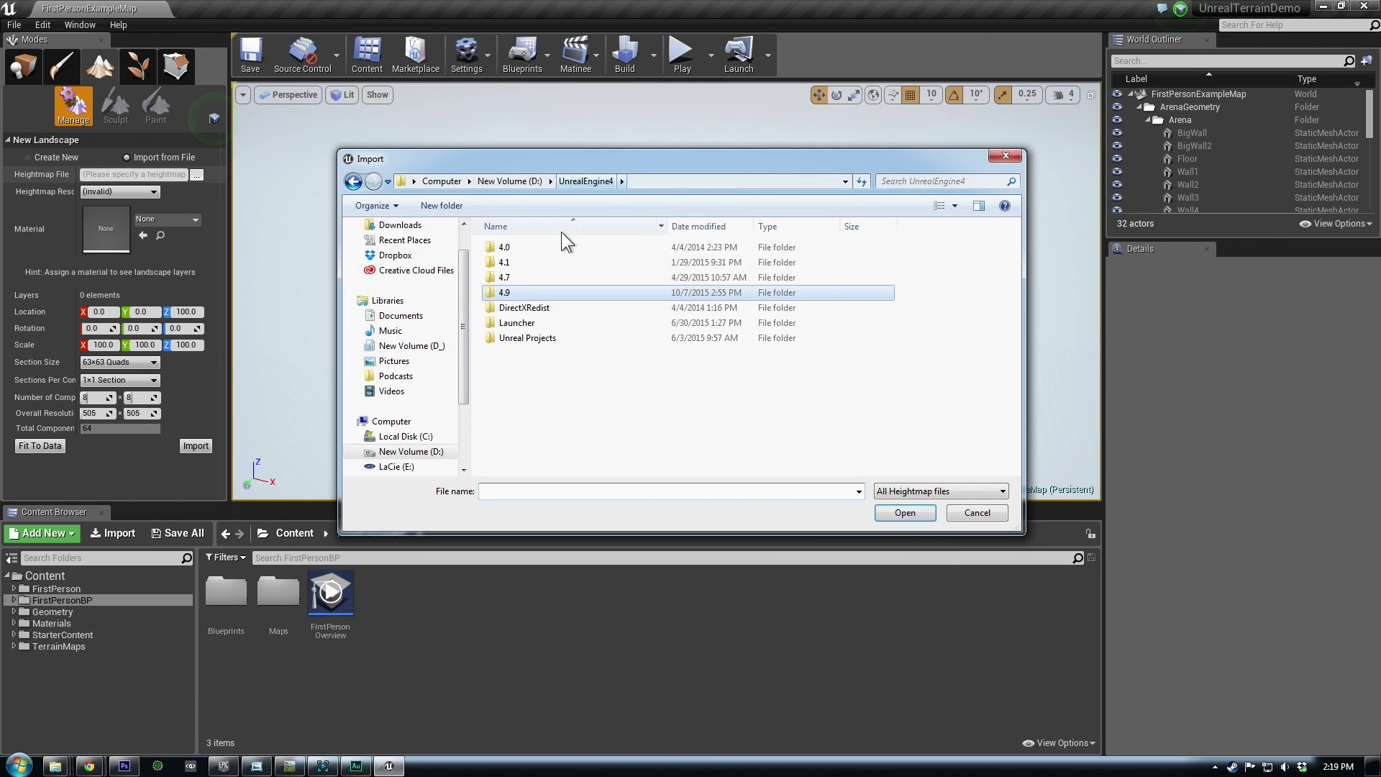
left_click(510, 180)
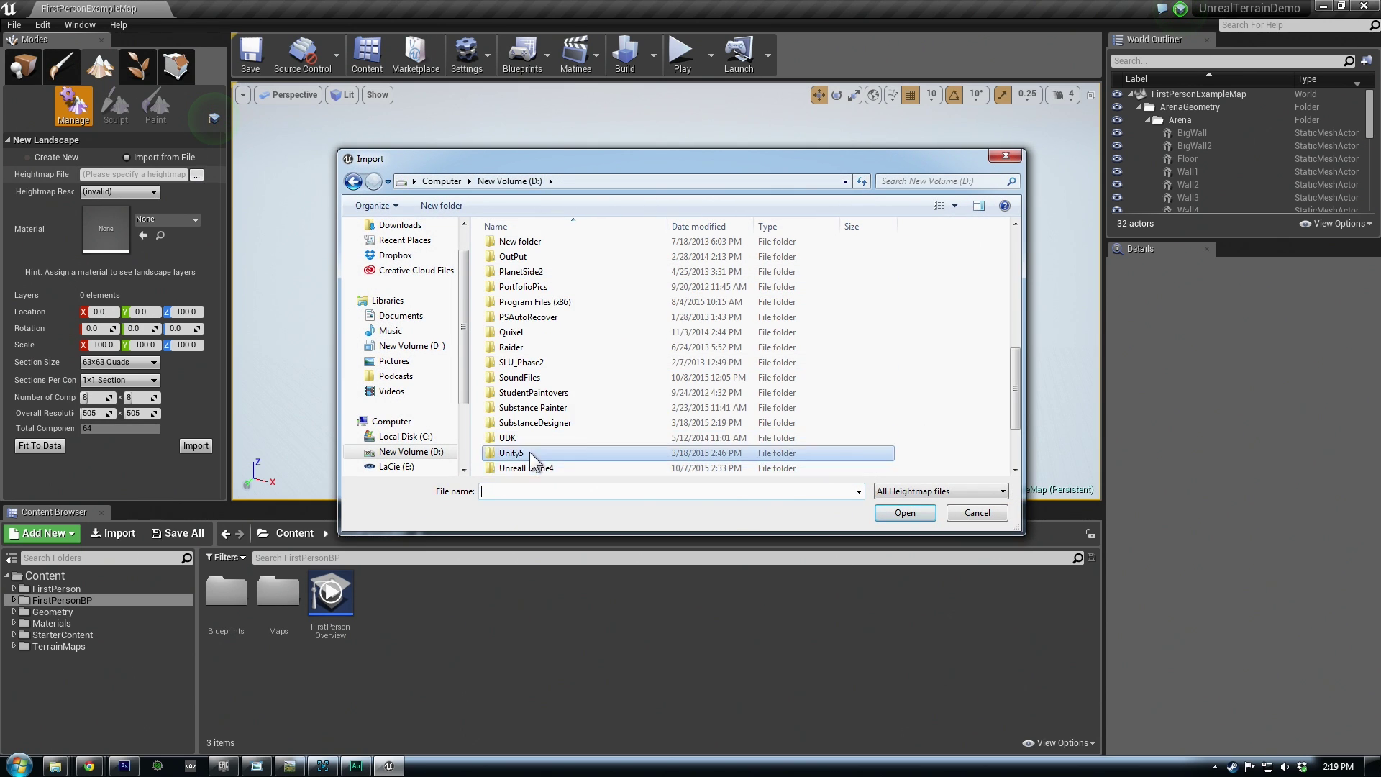
double_click(583, 438)
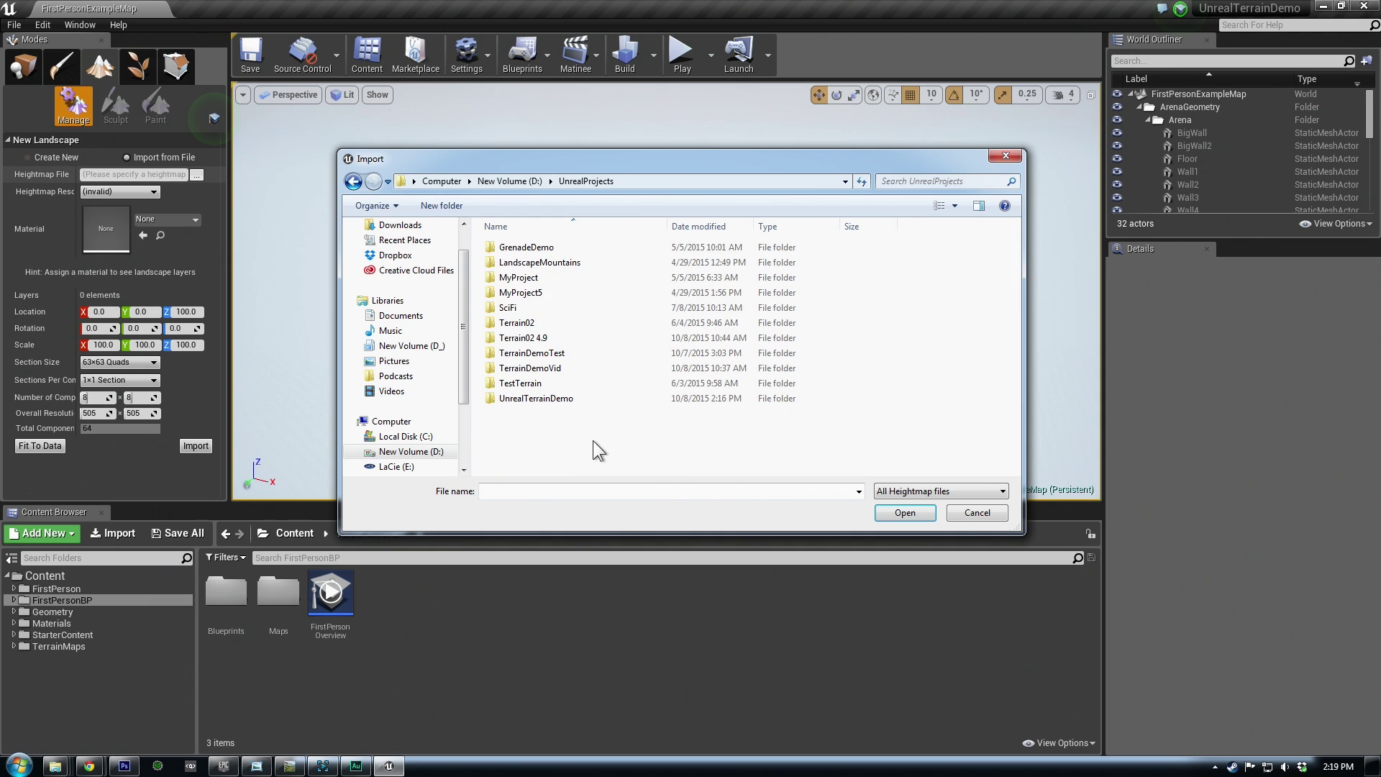
double_click(520, 397)
double_click(515, 262)
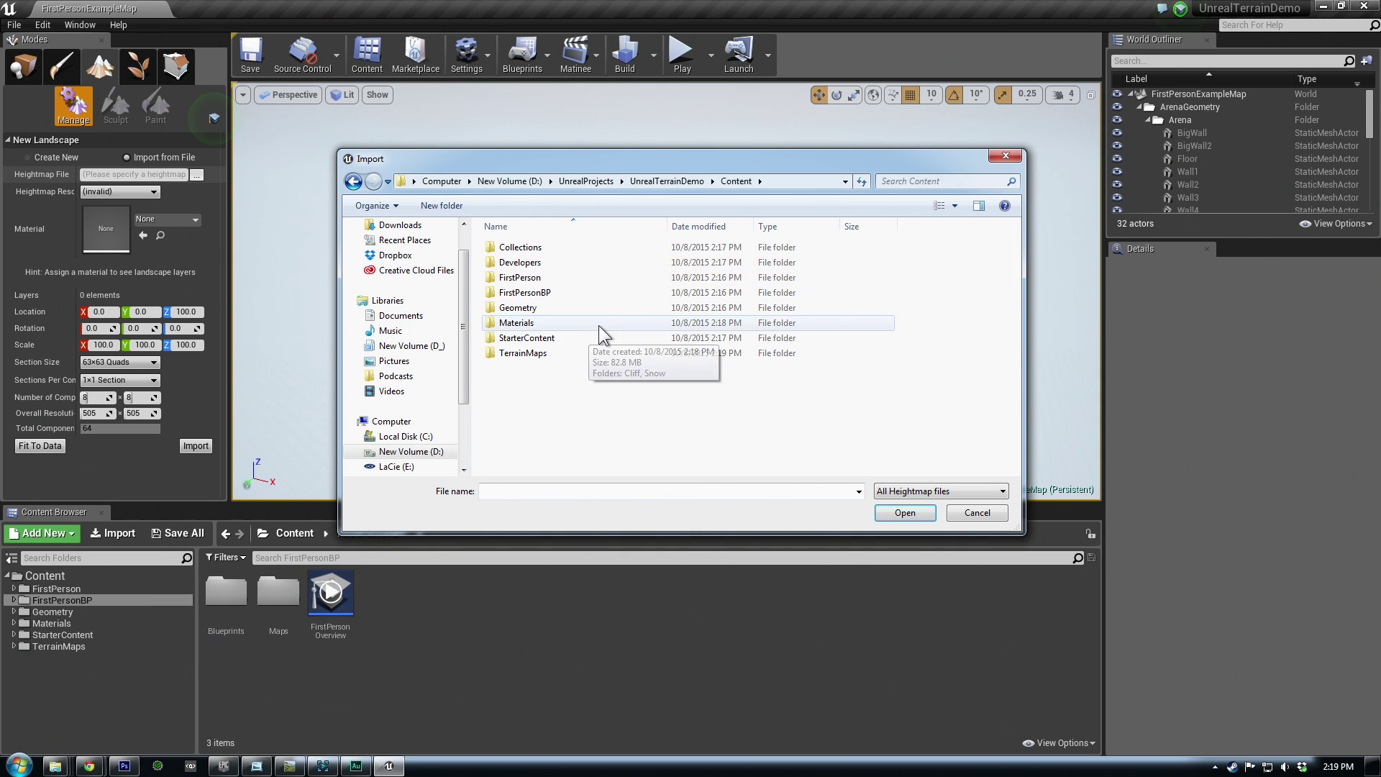
double_click(529, 353)
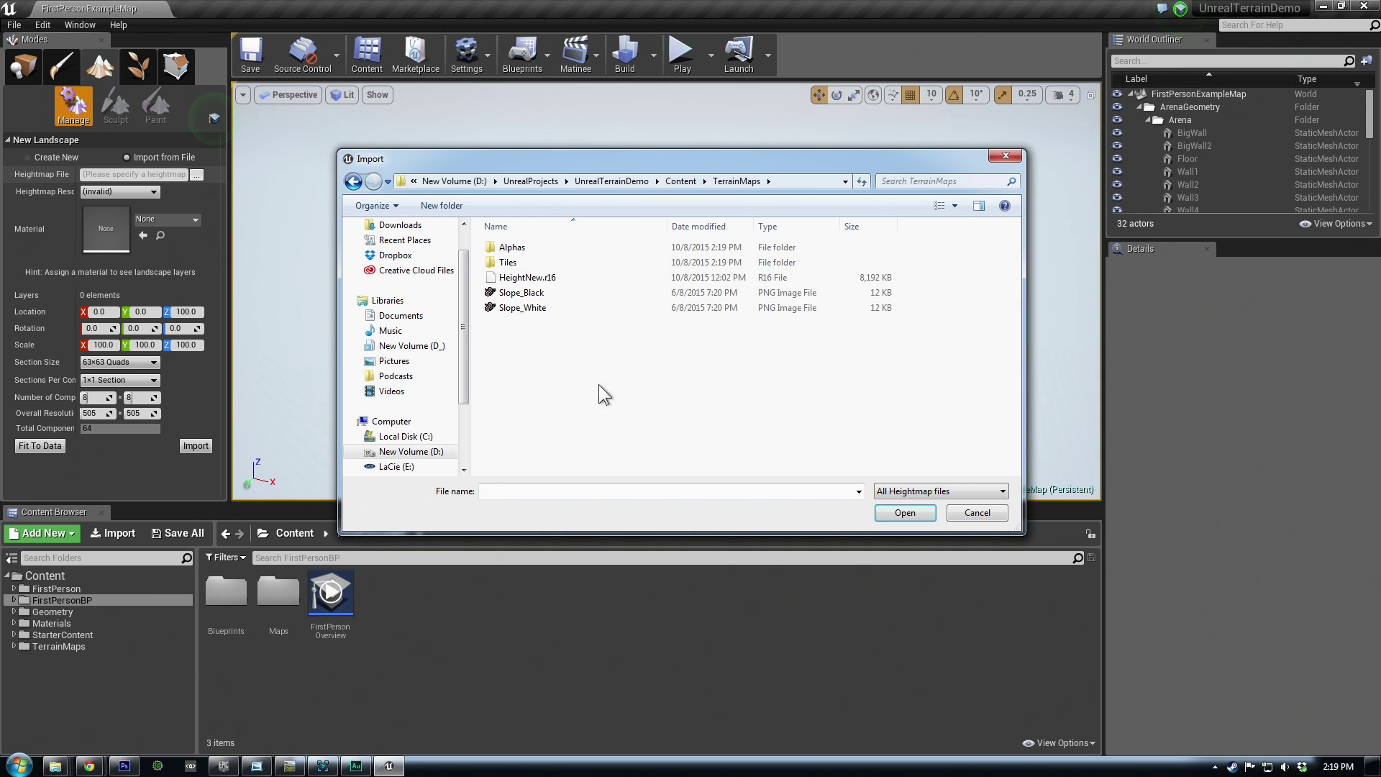
left_click(518, 279)
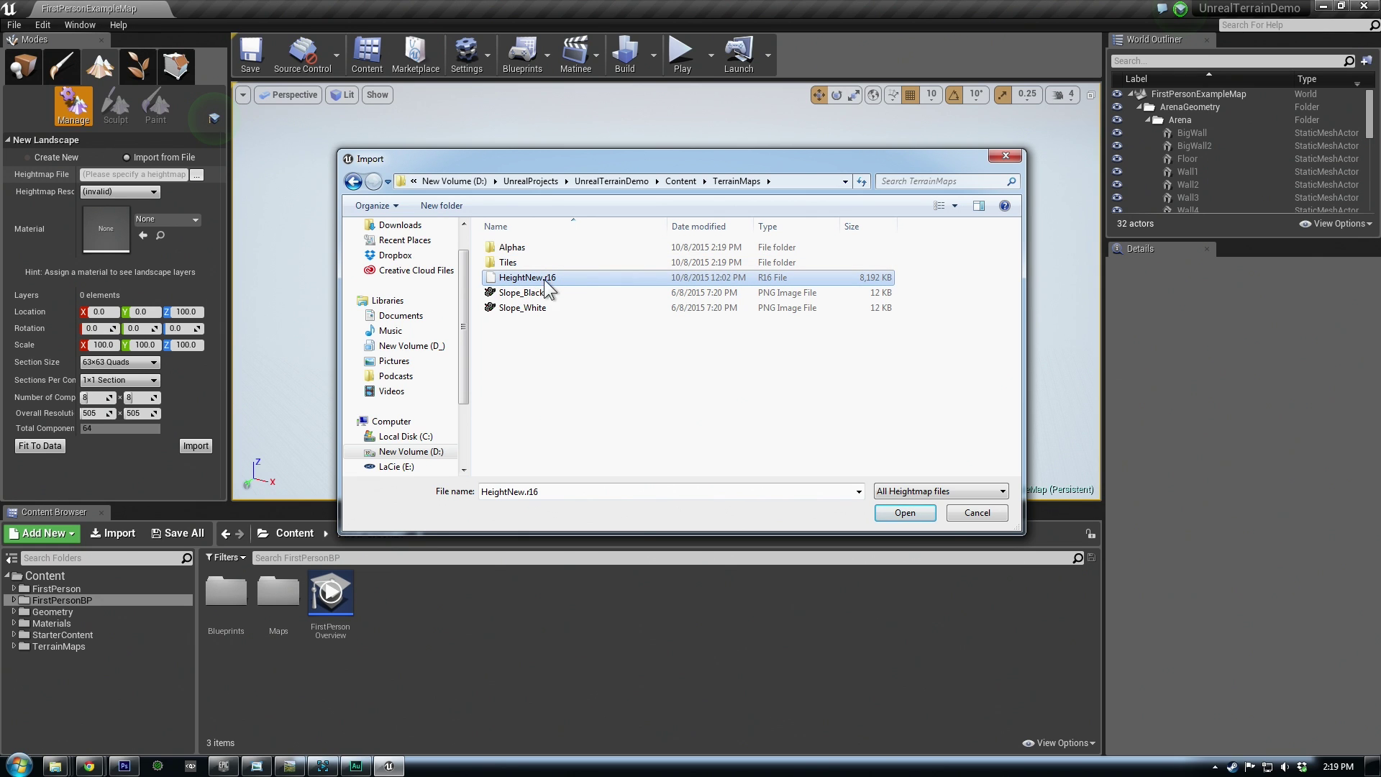
left_click(904, 513)
Set the landscape's number of components to 16 × 16 and import the landscape
right_click_drag(691, 115, 550, 106)
right_click_drag(561, 302, 371, 257)
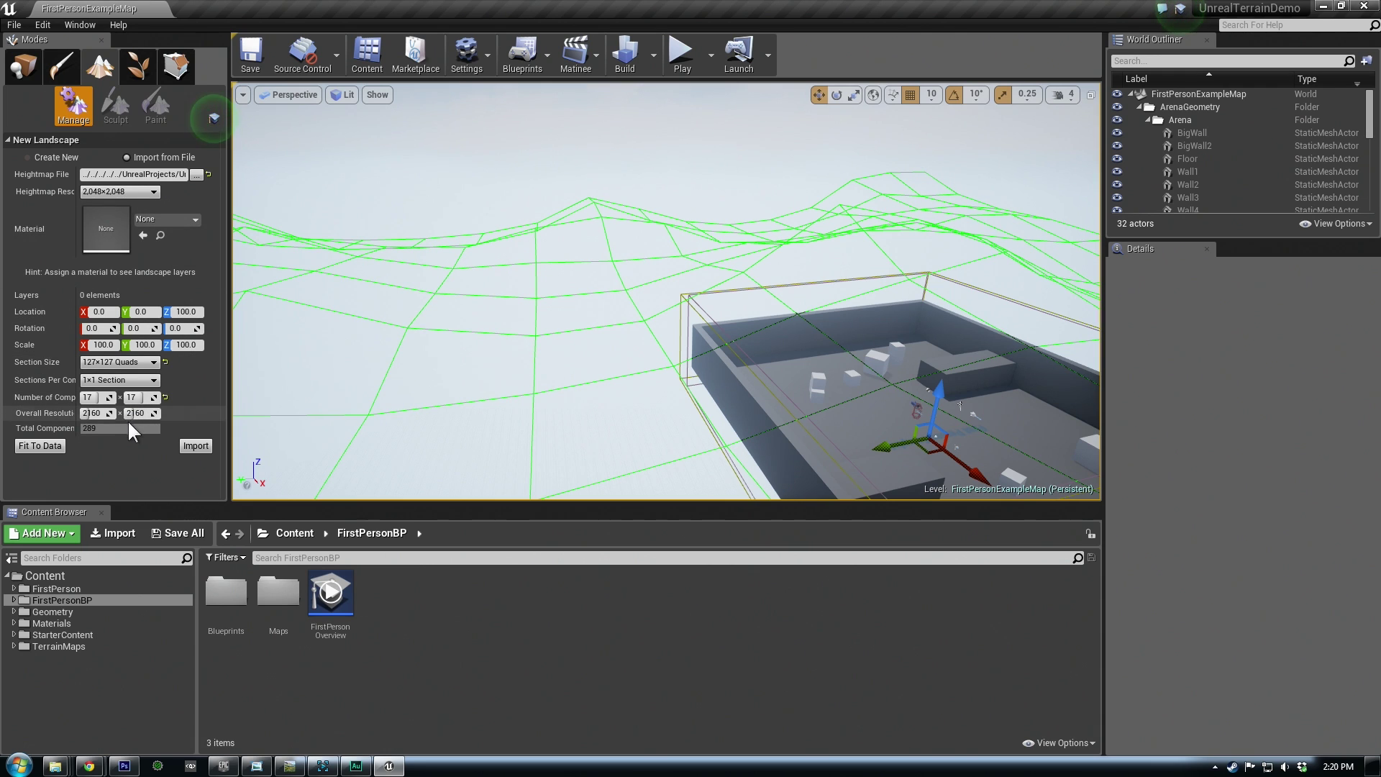
left_click(90, 398)
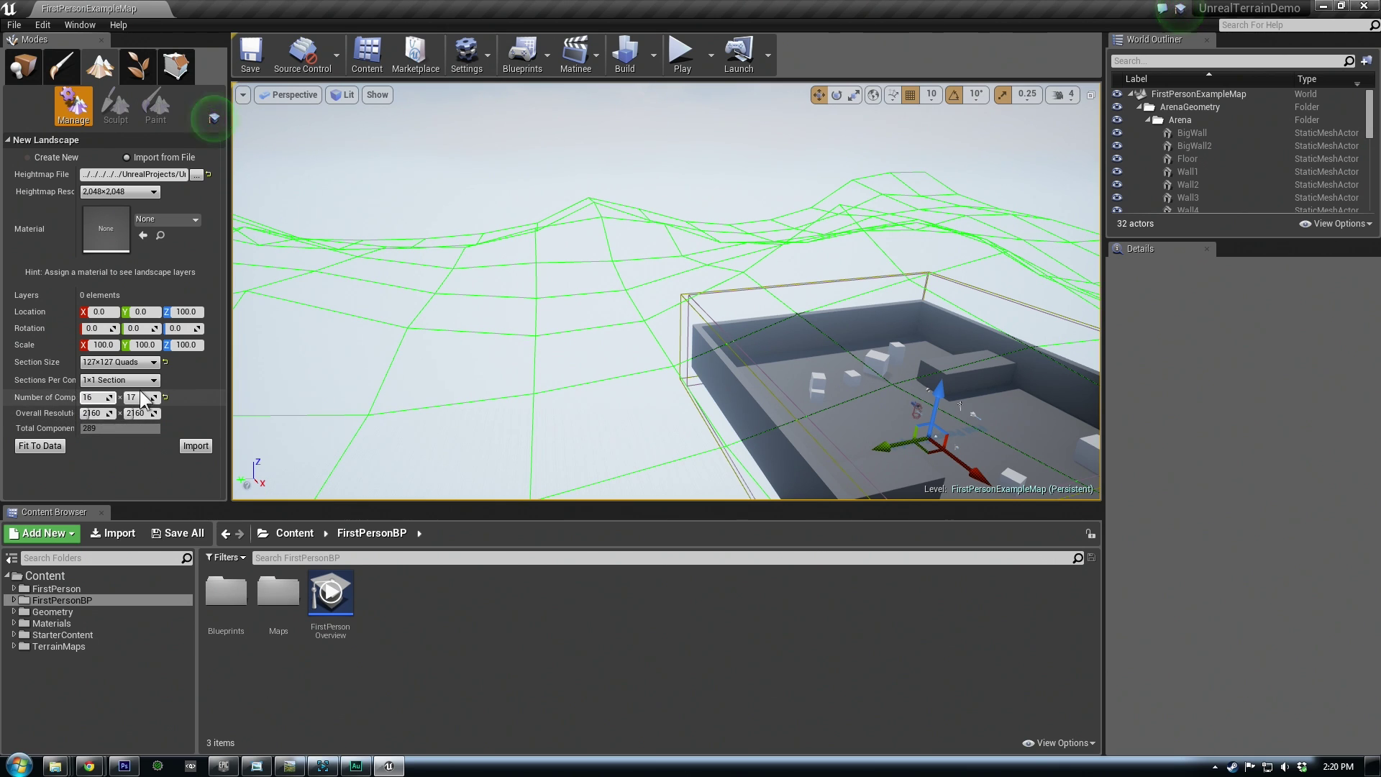
key("Tab")
type("16")
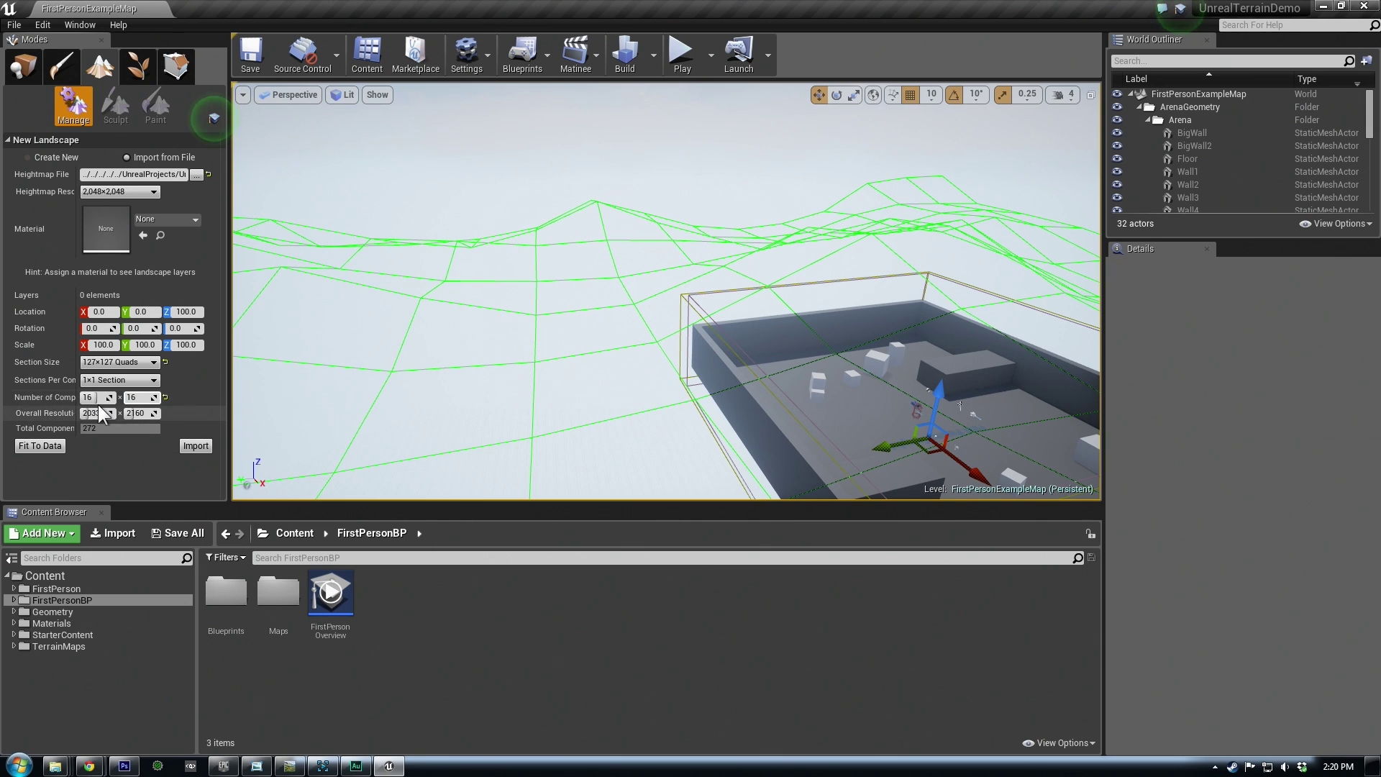
left_click(88, 397)
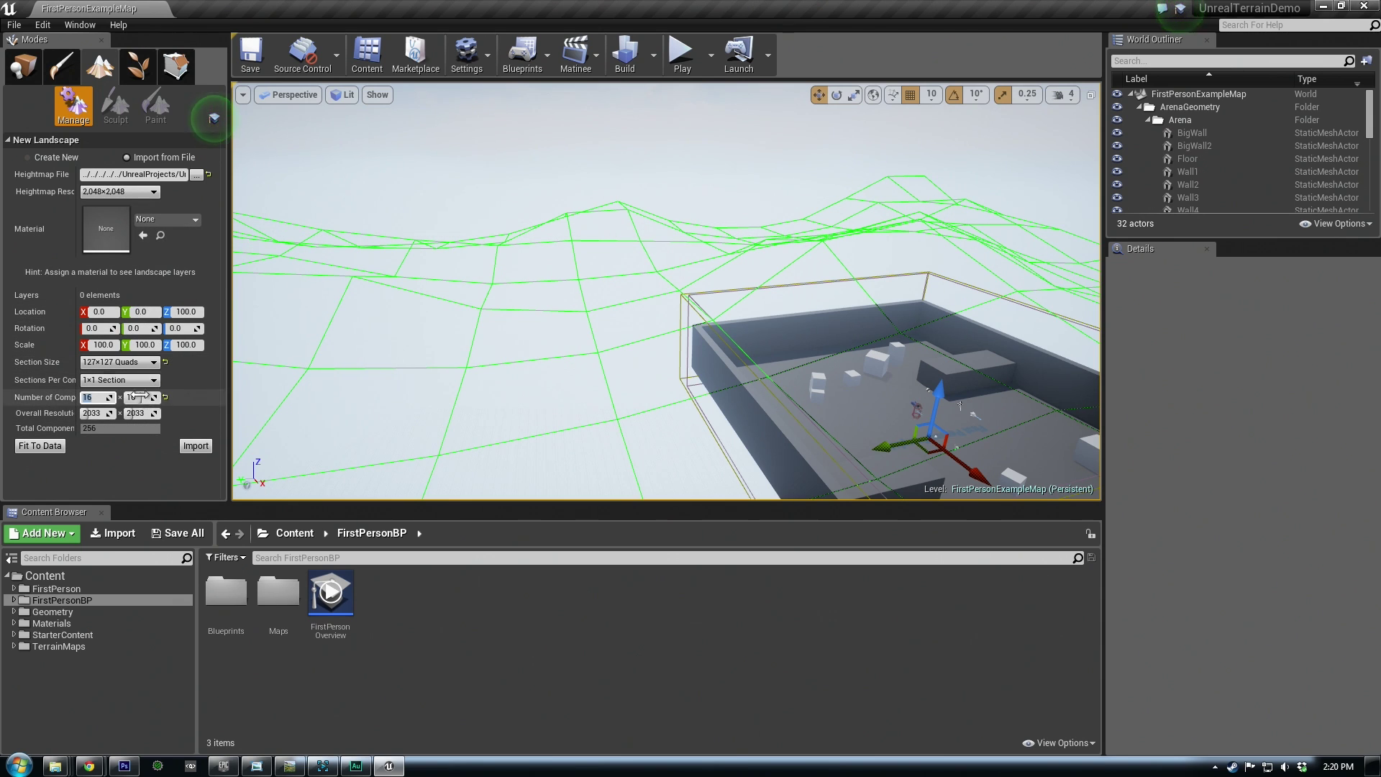
left_click(192, 446)
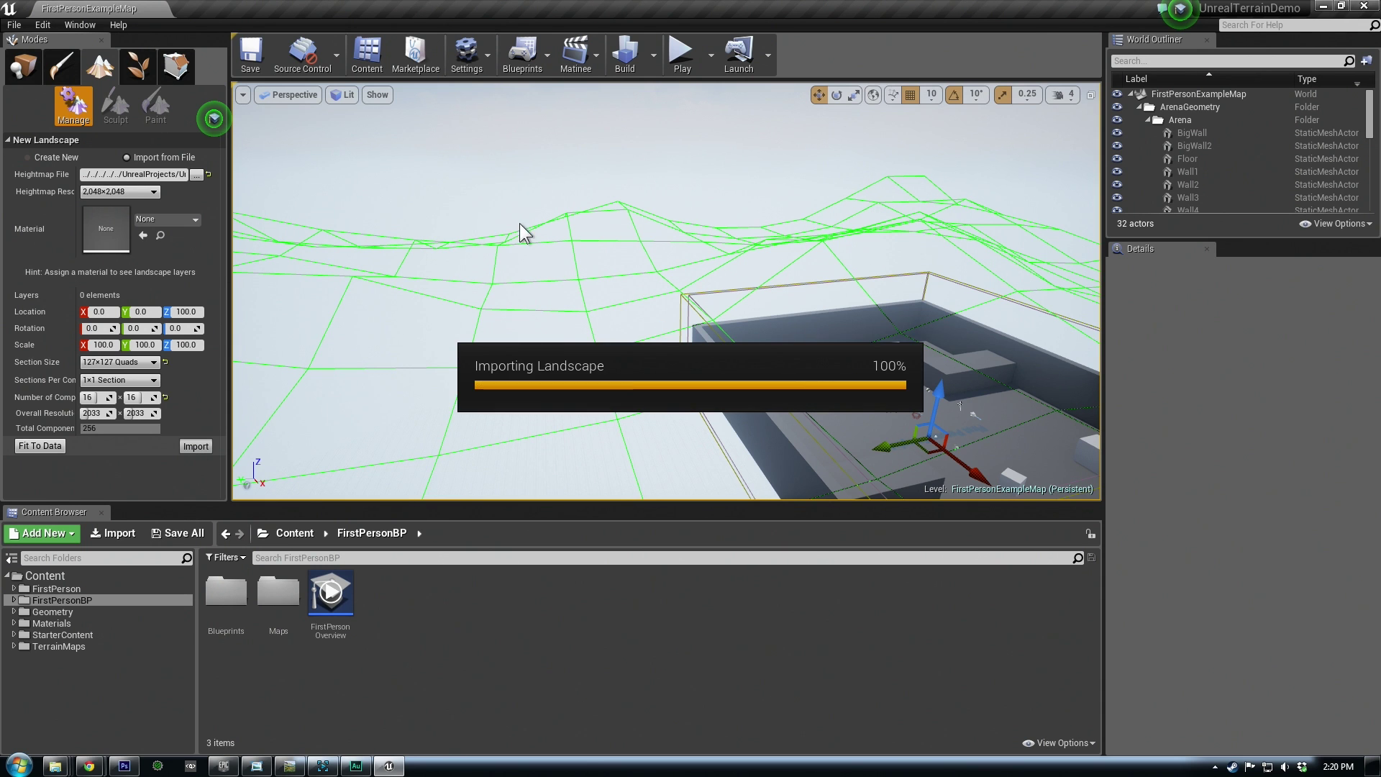
Select the Light Source directional light in the scene and set its mobility to Movable
mouse_move(521, 253)
right_mouse_down()
mouse_move(752, 332)
mouse_move(748, 309)
mouse_move(756, 353)
mouse_move(669, 331)
mouse_move(607, 256)
mouse_move(454, 257)
mouse_move(618, 291)
mouse_move(658, 273)
mouse_move(646, 276)
right_mouse_up()
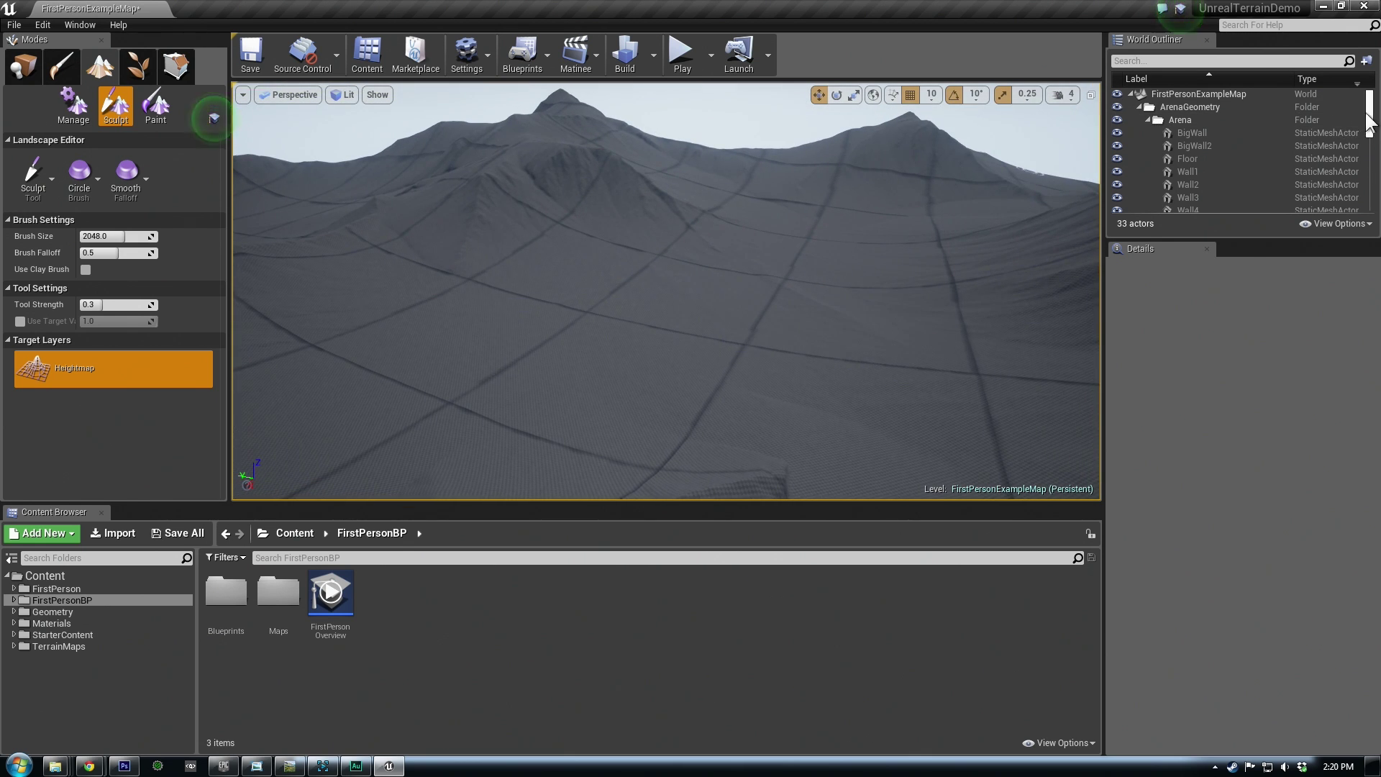
left_click_drag(1375, 115, 1377, 172)
left_click(1198, 137)
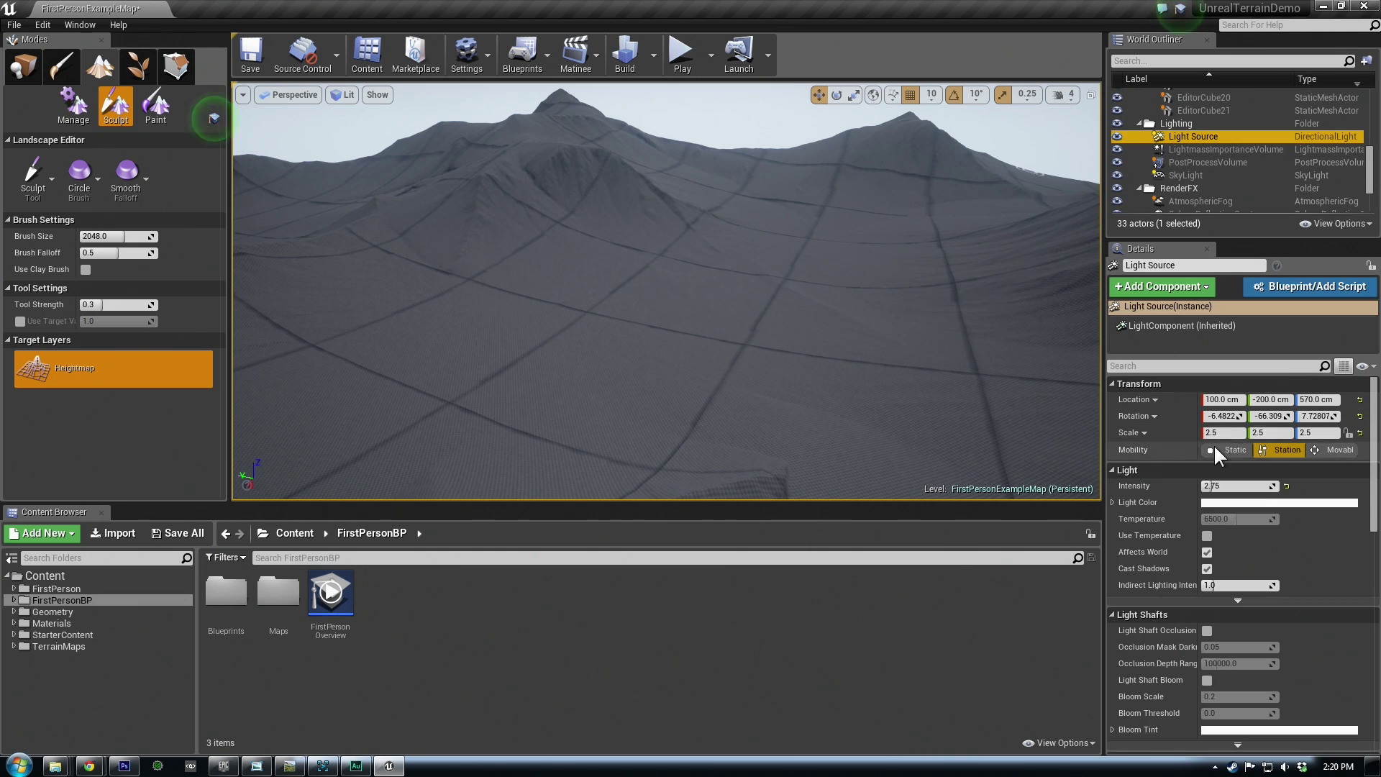
left_click(1334, 452)
Set the viewport camera speed to 6 and fly back to look over the imported landscape
mouse_move(771, 290)
right_mouse_down()
mouse_move(856, 346)
mouse_move(909, 356)
mouse_move(932, 321)
mouse_move(938, 262)
mouse_move(741, 295)
mouse_move(767, 282)
mouse_move(771, 316)
right_mouse_up()
left_click(1071, 99)
left_click(1113, 130)
right_click_drag(892, 237, 895, 281)
key("s")
right_click_drag(720, 317, 723, 266)
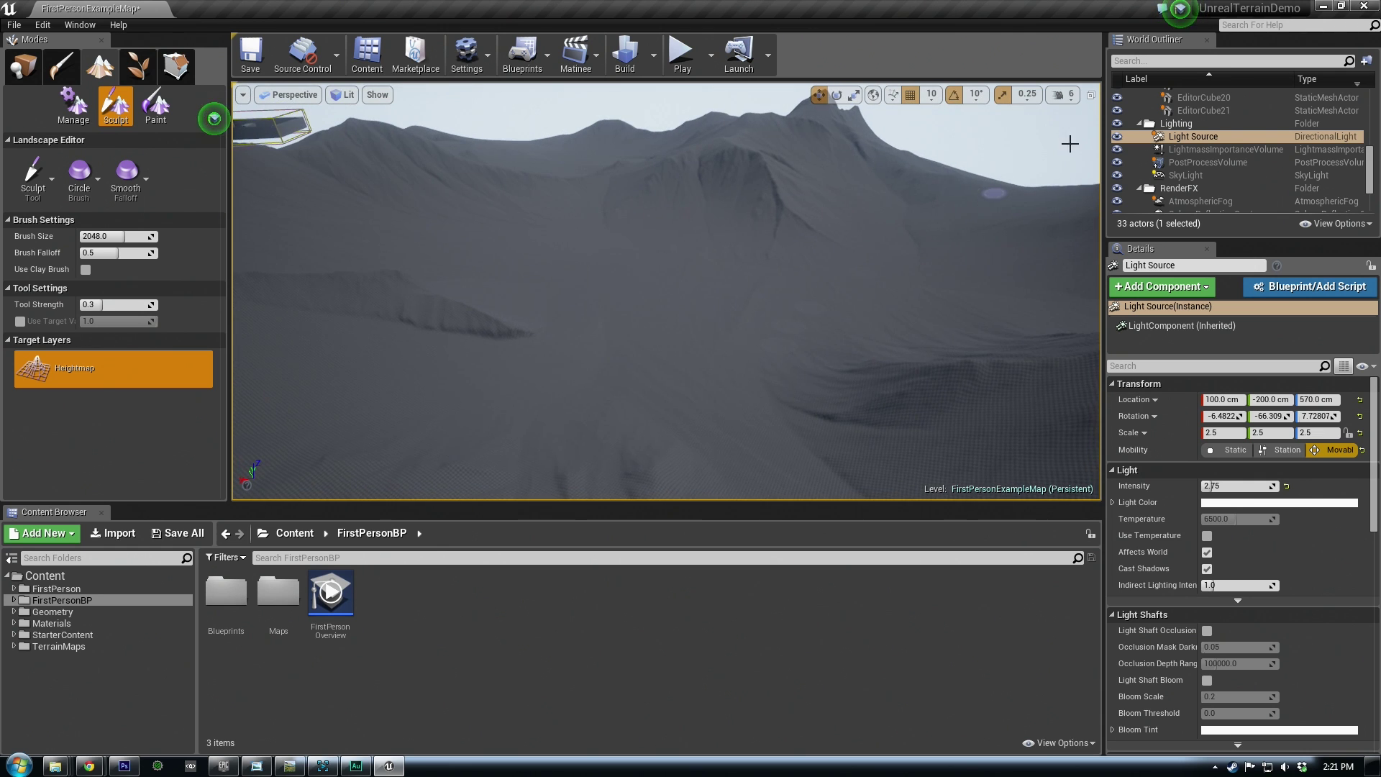
Raise the viewport camera speed to 7 and pull back to frame the whole mountain range
left_click(1068, 99)
left_click_drag(1111, 125, 1128, 126)
key("s")
right_click_drag(827, 259, 878, 259)
key("w")
key("s")
mouse_move(734, 284)
right_mouse_down()
mouse_move(743, 316)
mouse_move(742, 270)
mouse_move(891, 224)
right_mouse_up()
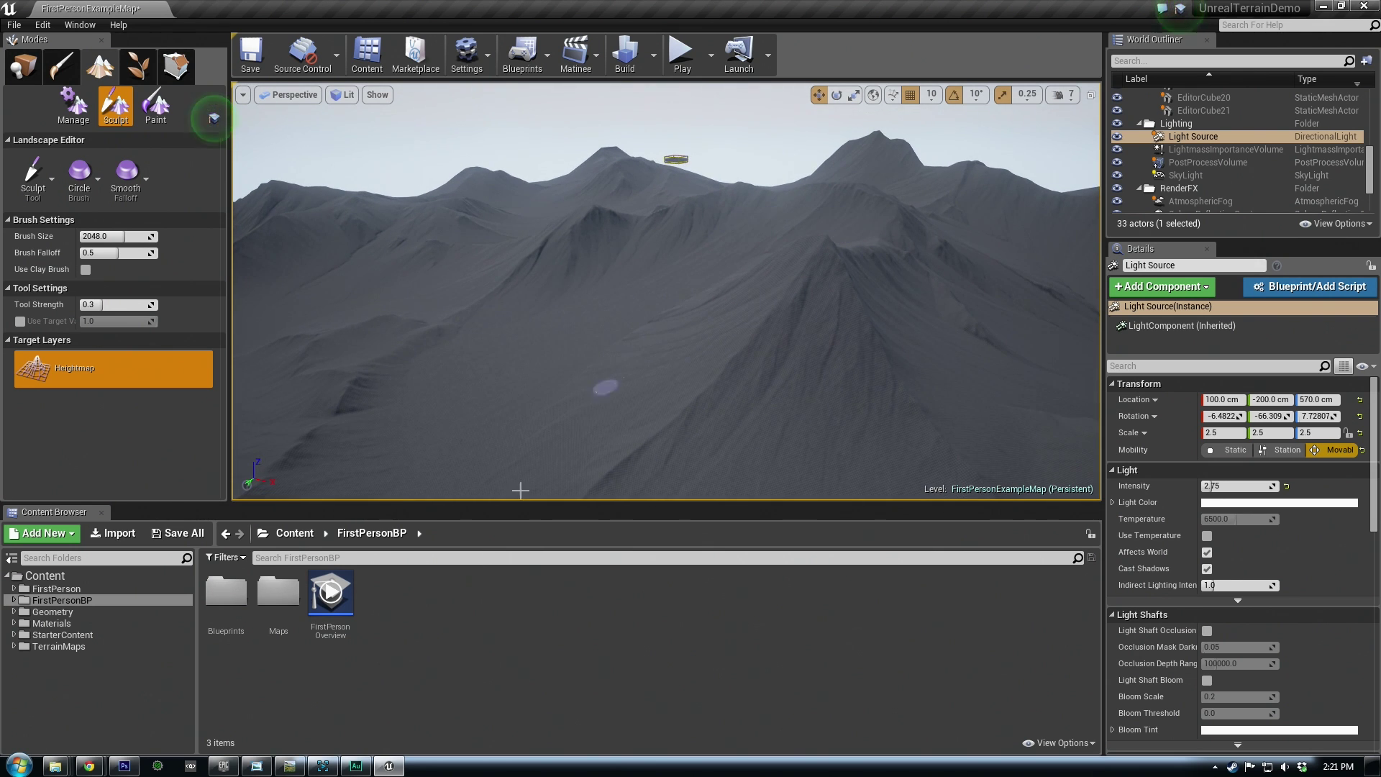
right_click_drag(561, 287, 558, 281)
Open the TerrainMaps > Tiles folder in the project content to view the tile textures
left_click(305, 533)
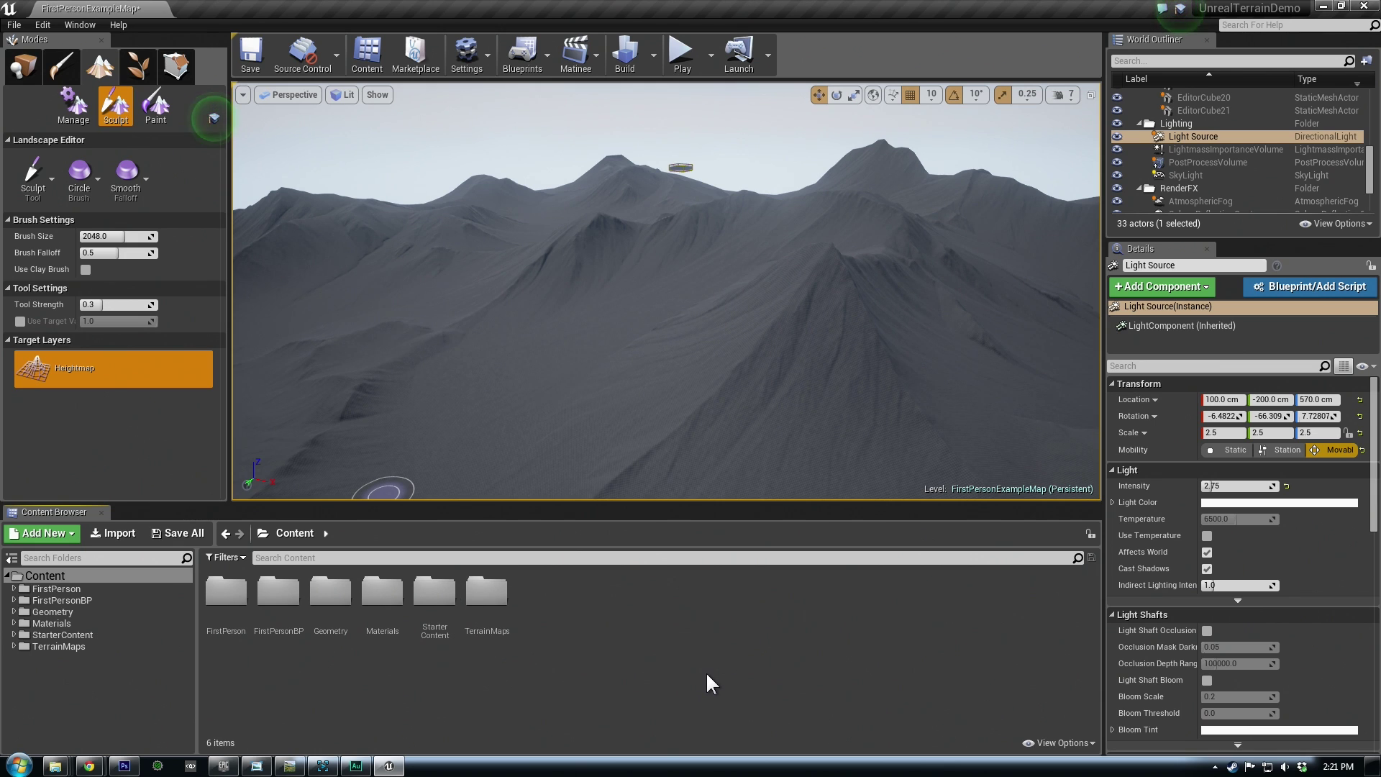
left_click(368, 599)
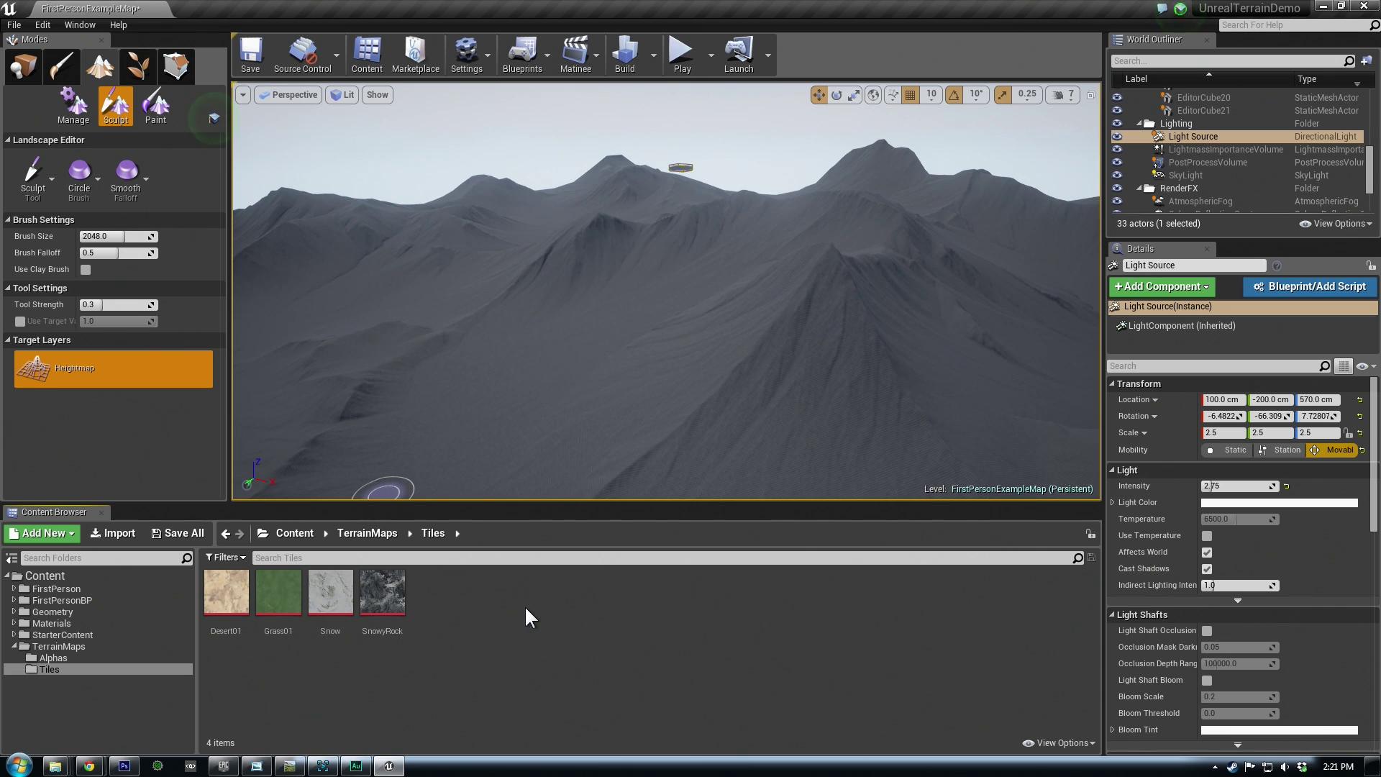
Create a material function named F_Sand in the Tiles folder
right_click(553, 611)
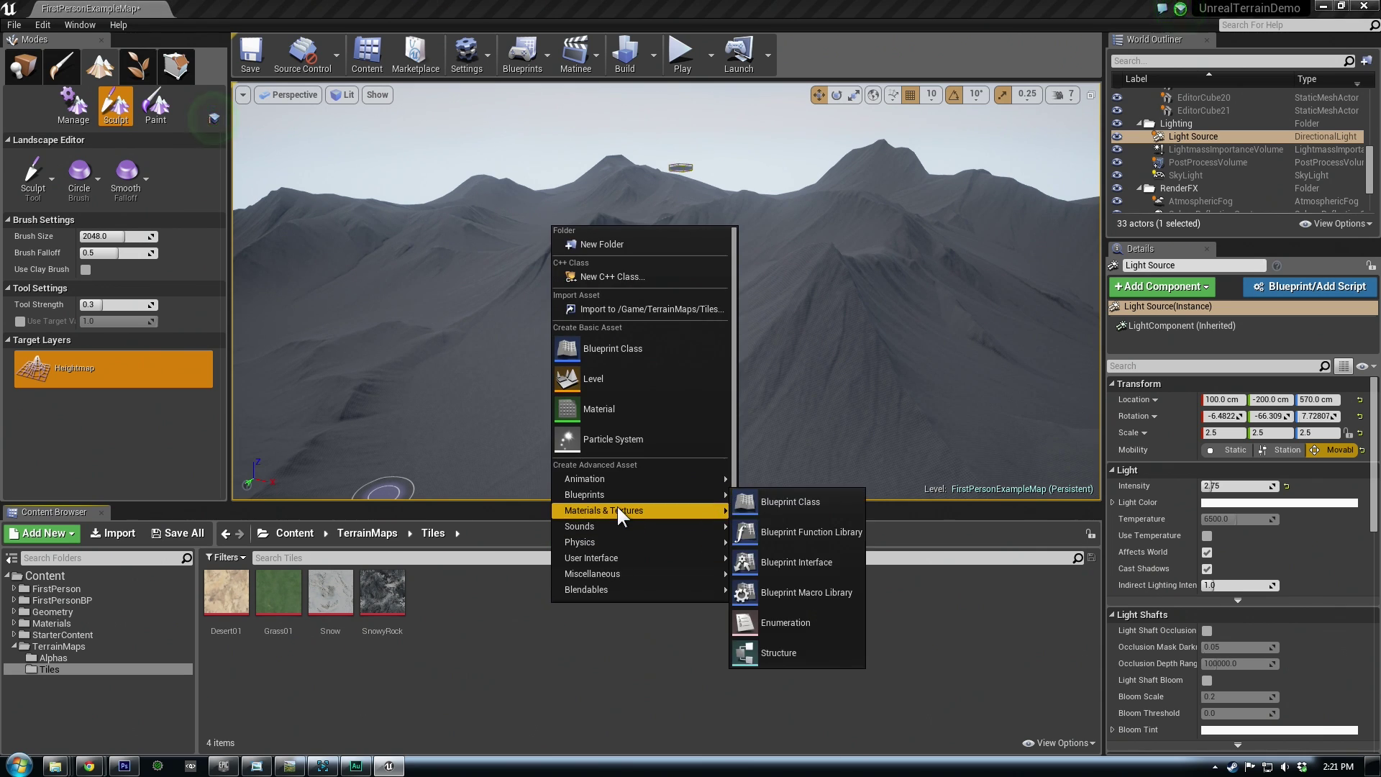
mouse_move(618, 514)
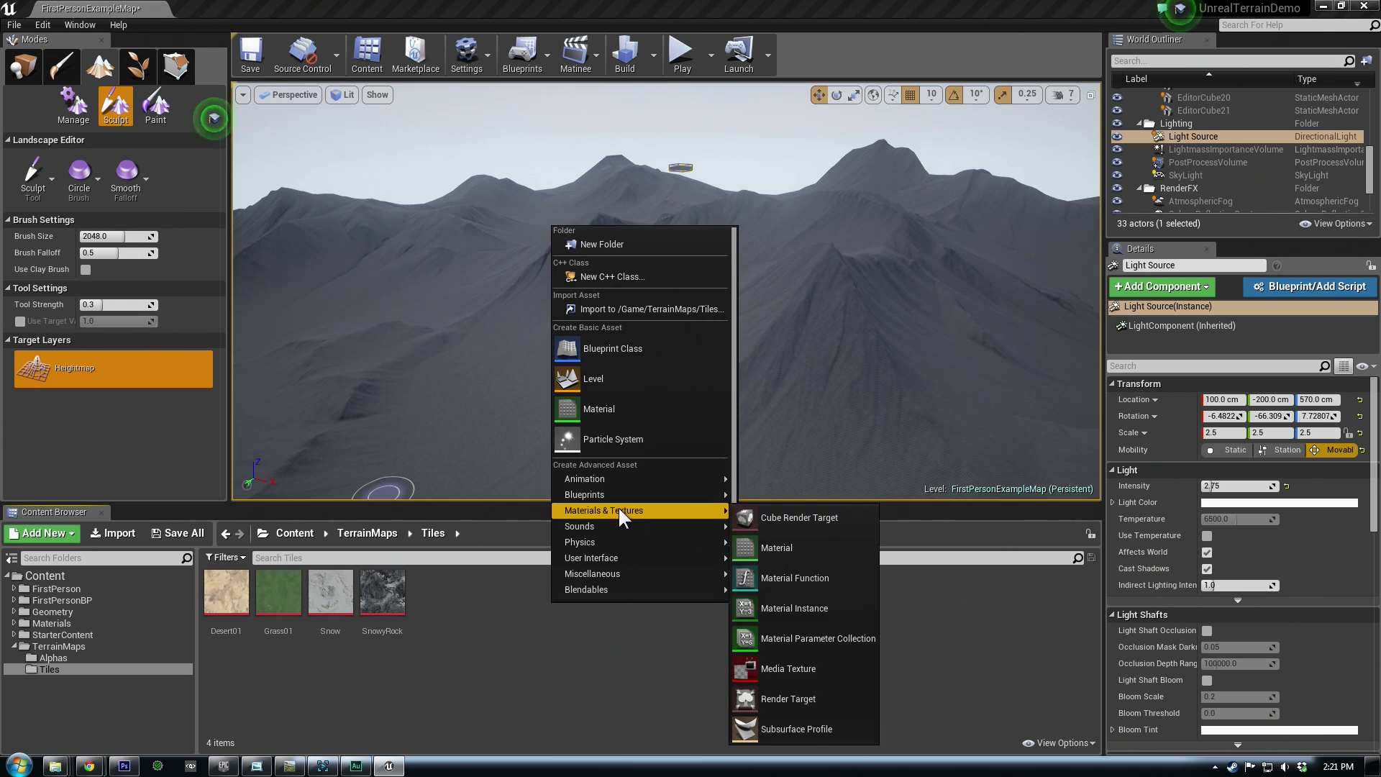
left_click(793, 577)
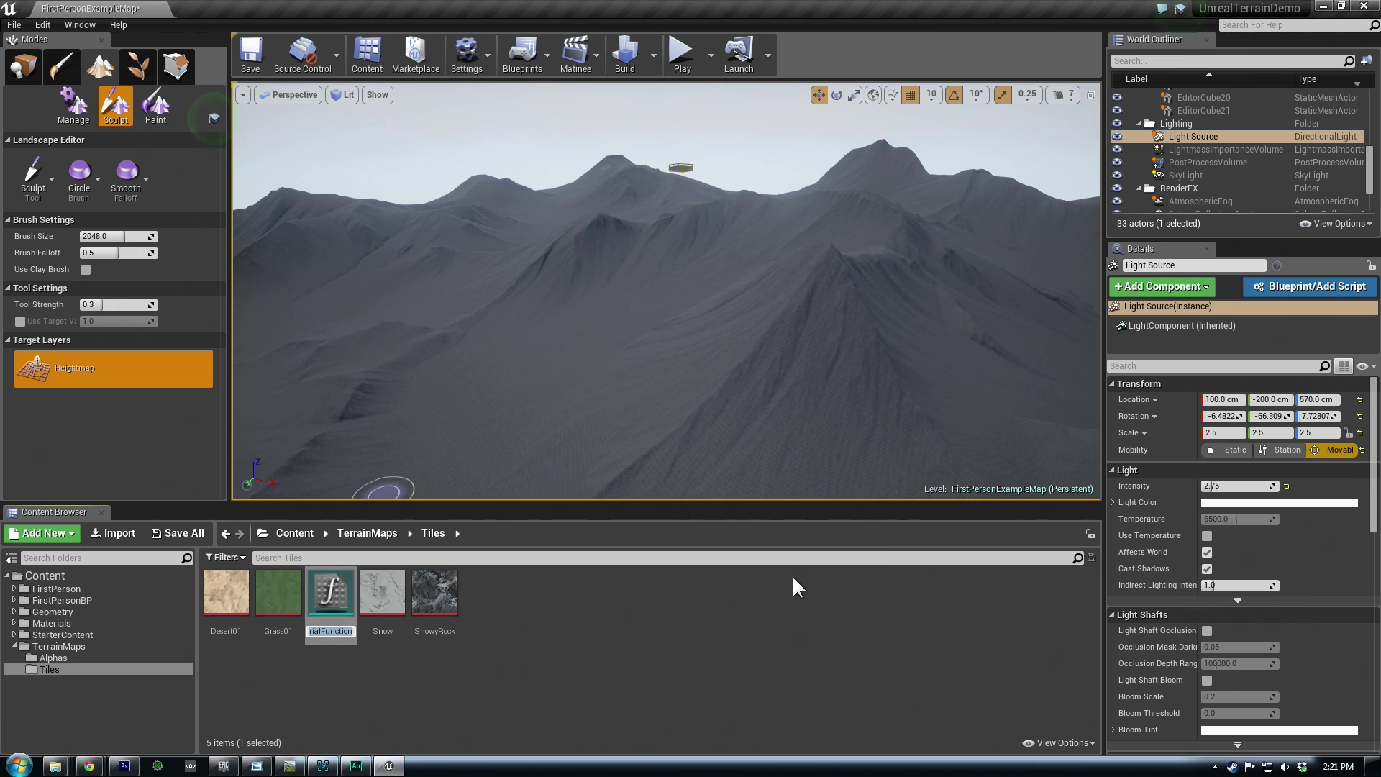
type("F_")
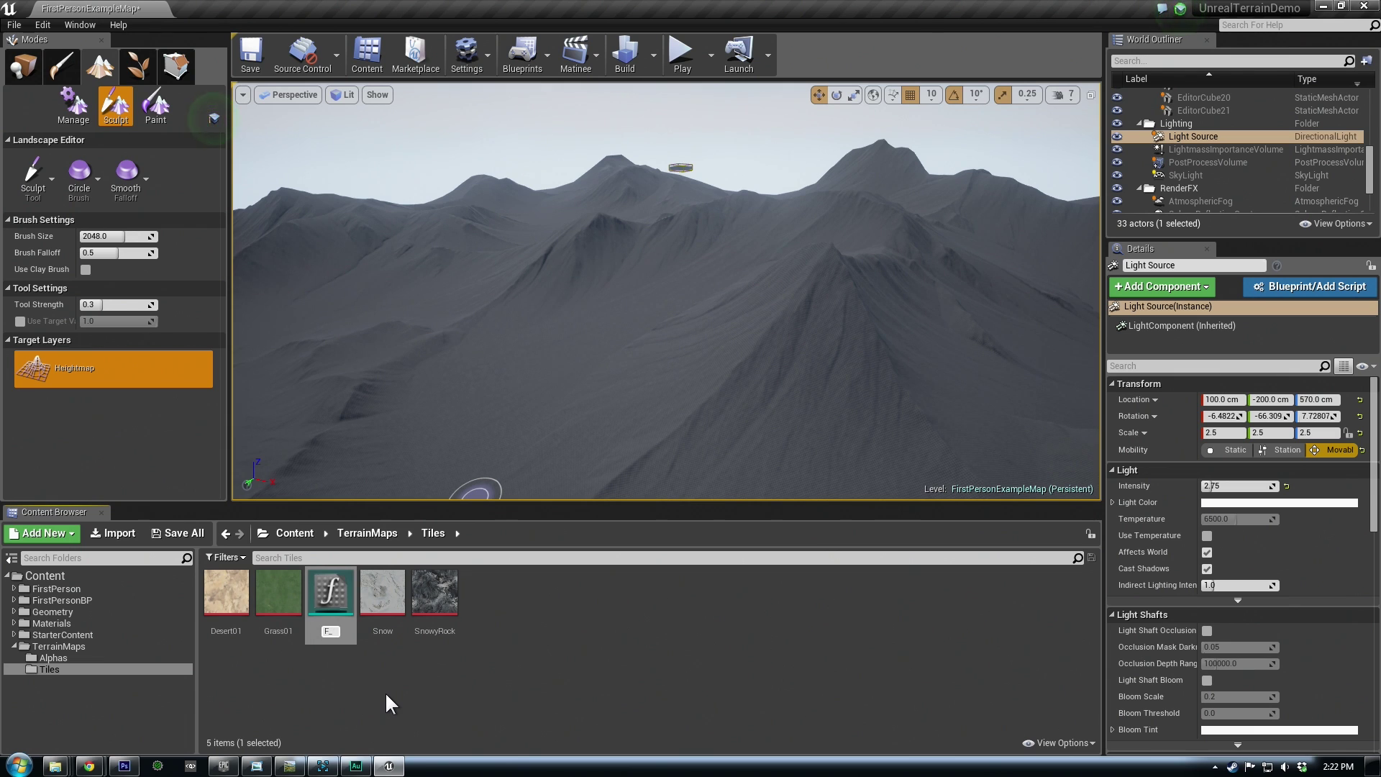
type("Sand")
key("Return")
left_click(589, 639)
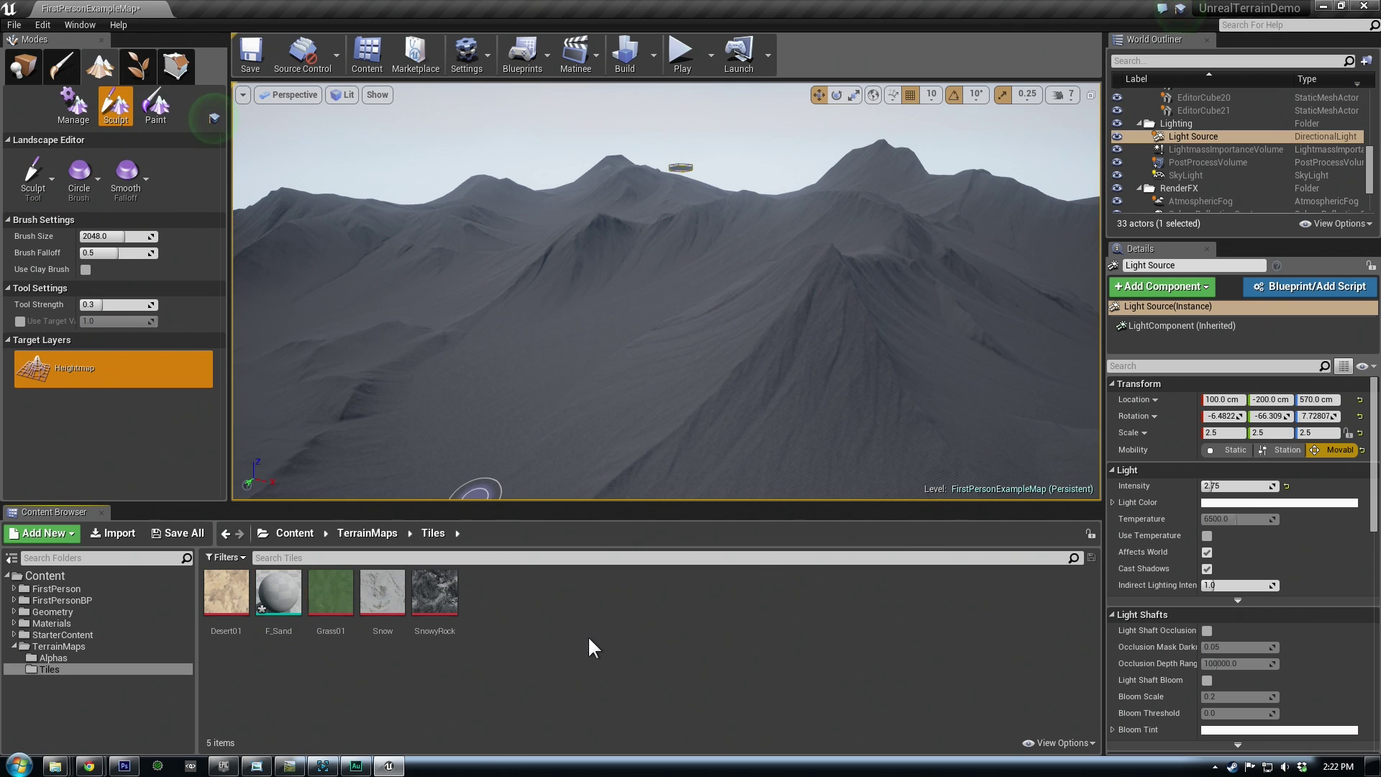
Create a second material function in the Tiles folder and name it F_Grass
right_click(549, 617)
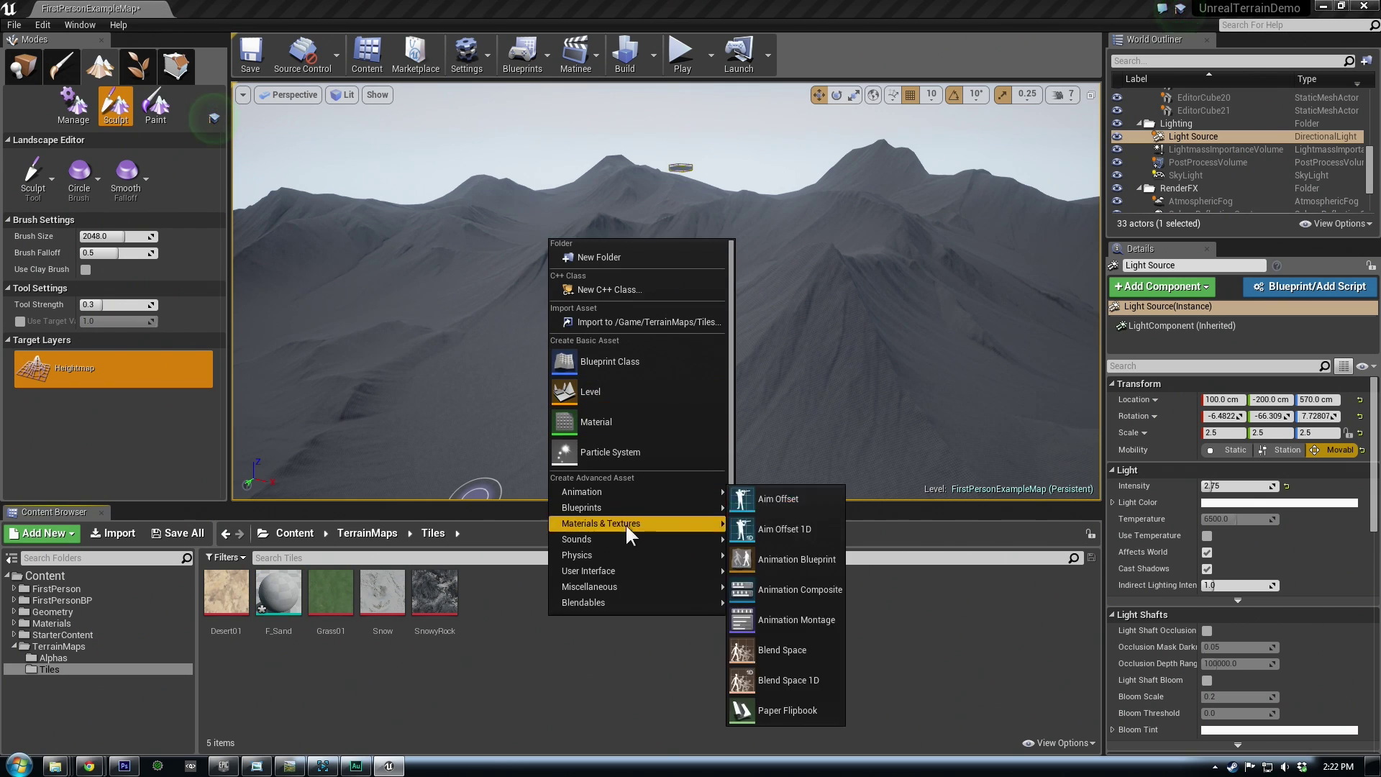
mouse_move(619, 520)
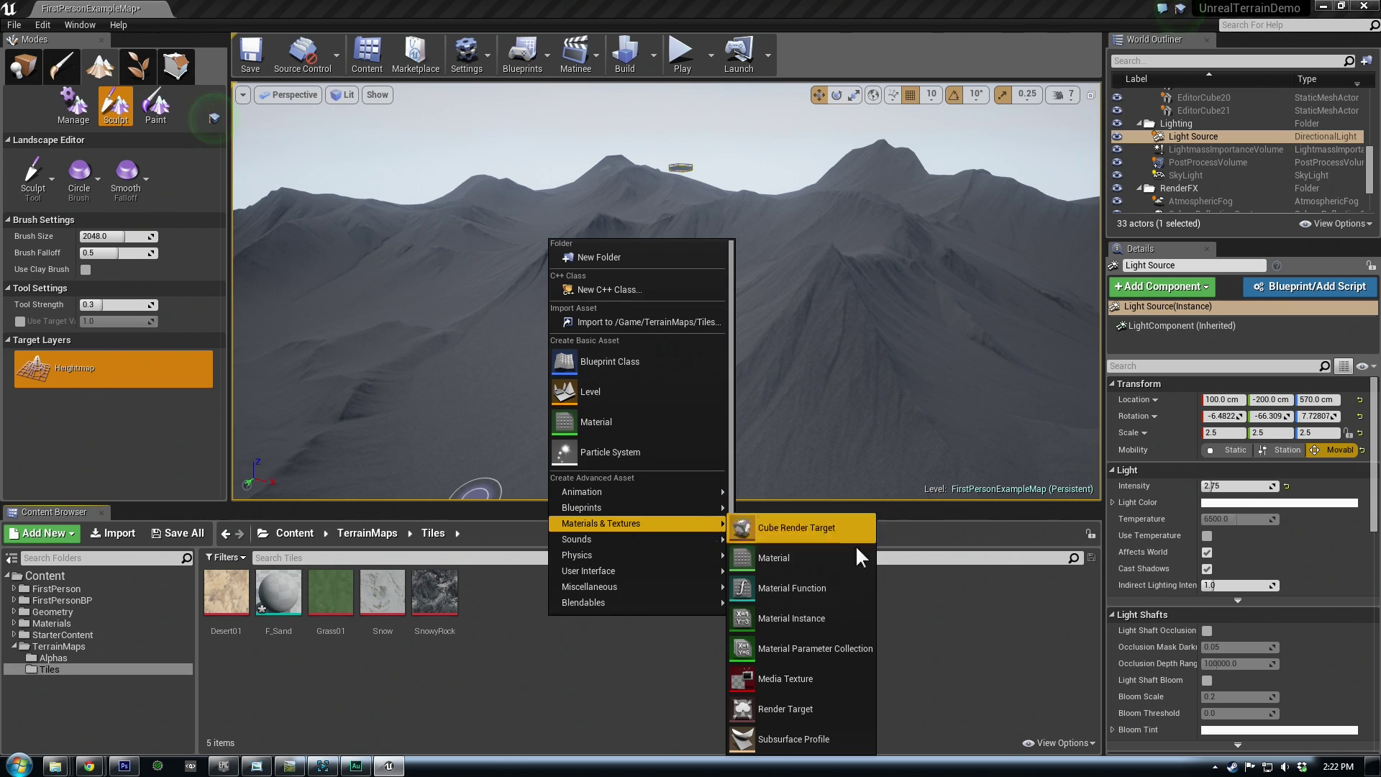
left_click(792, 588)
type("F_Gr")
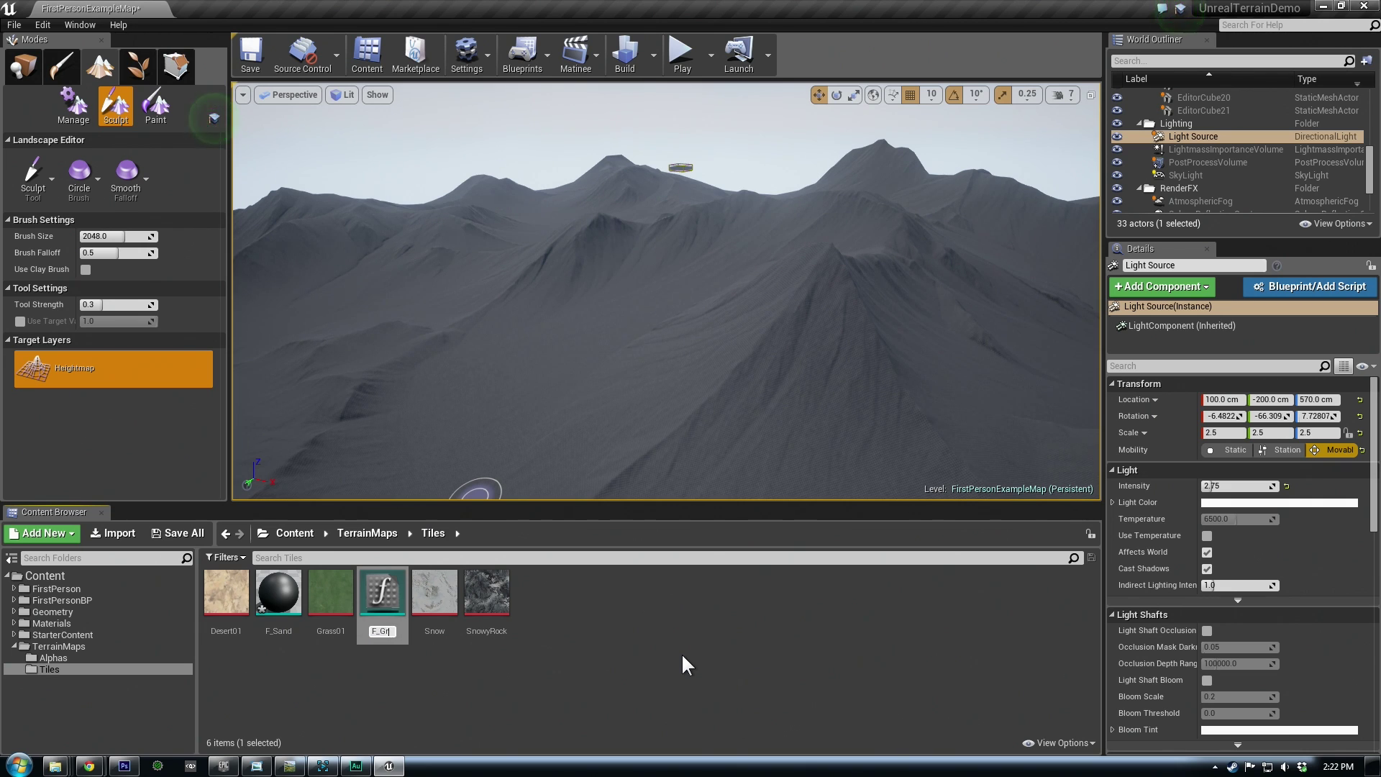
type("ass")
key("Return")
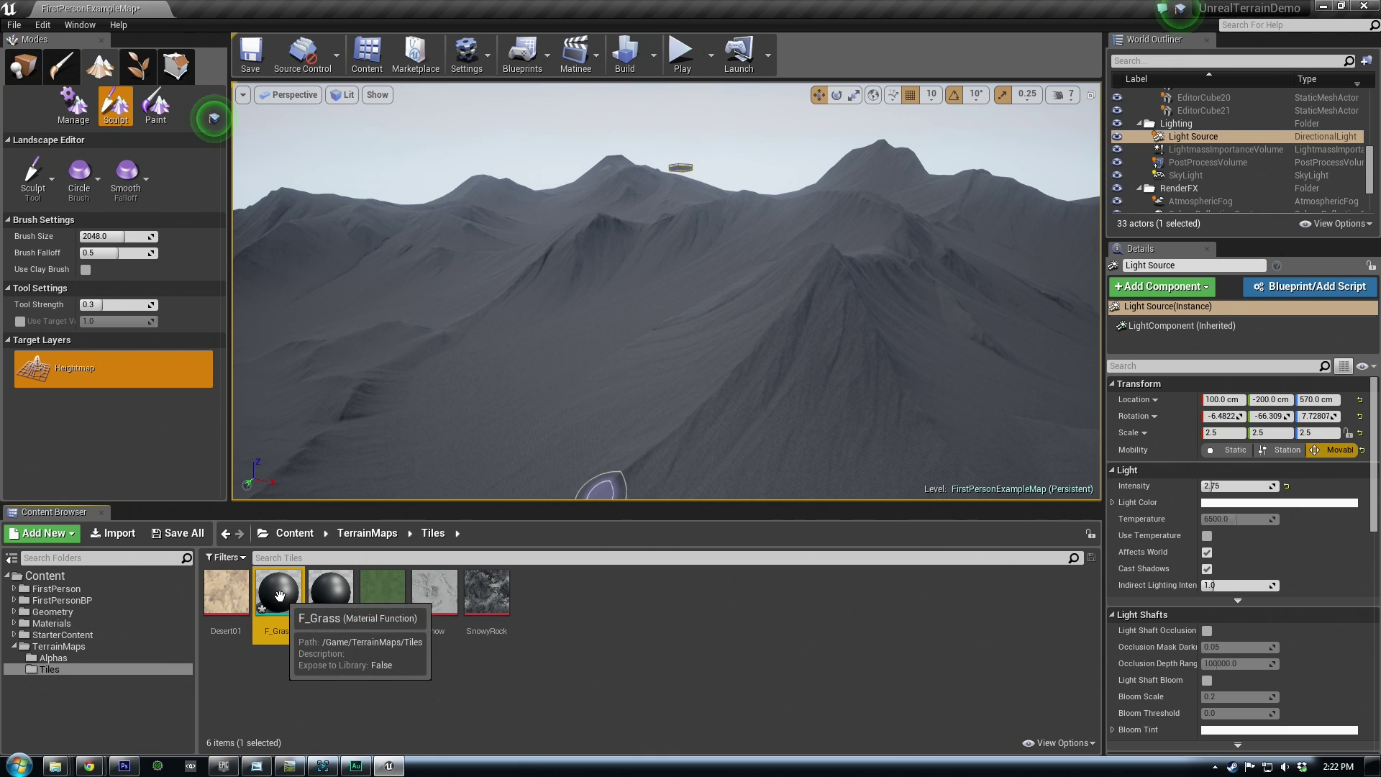
Open the F_Grass material function and add a Texture Sample node using the Grass01 texture, placed before Output Result
key("Return")
left_click_drag(460, 243, 838, 104)
left_click(383, 608)
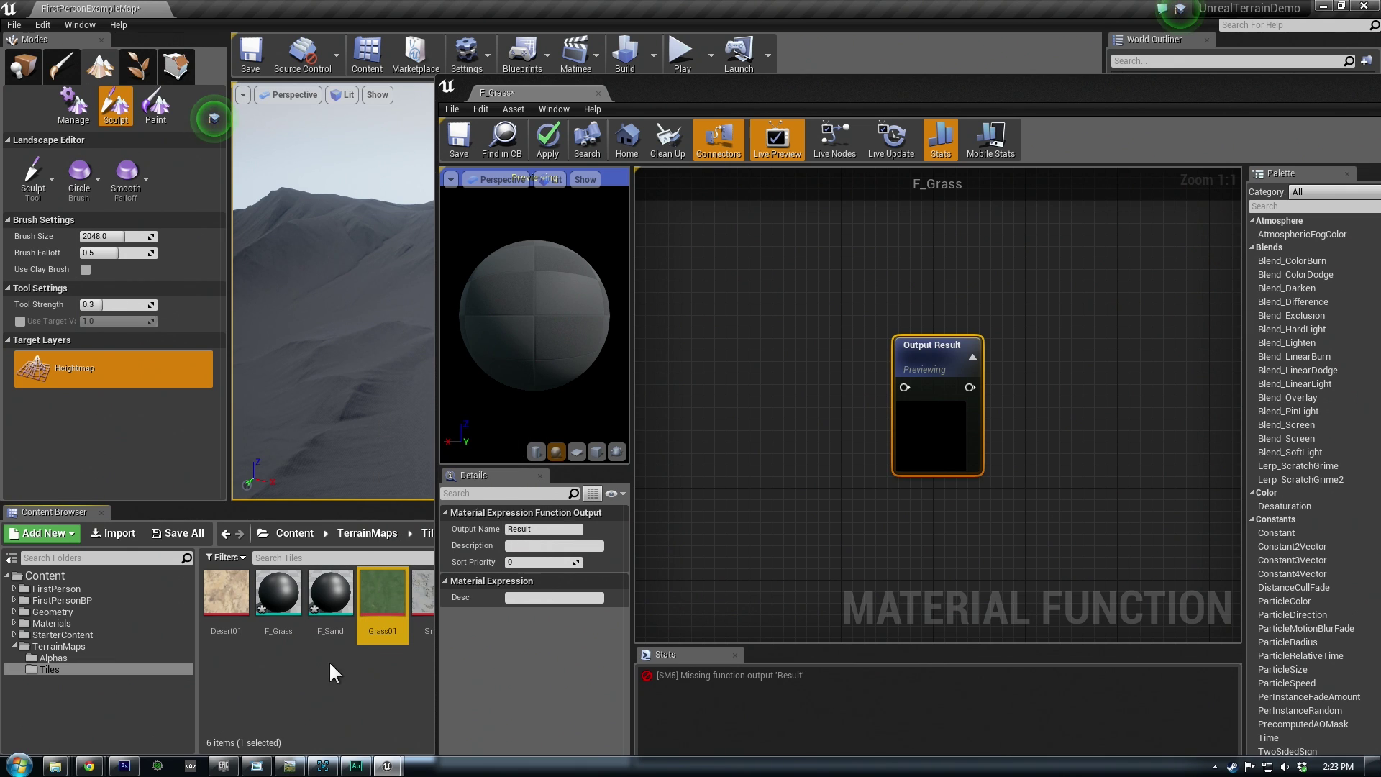
left_click_drag(681, 94, 669, 112)
right_click_drag(731, 424, 767, 427)
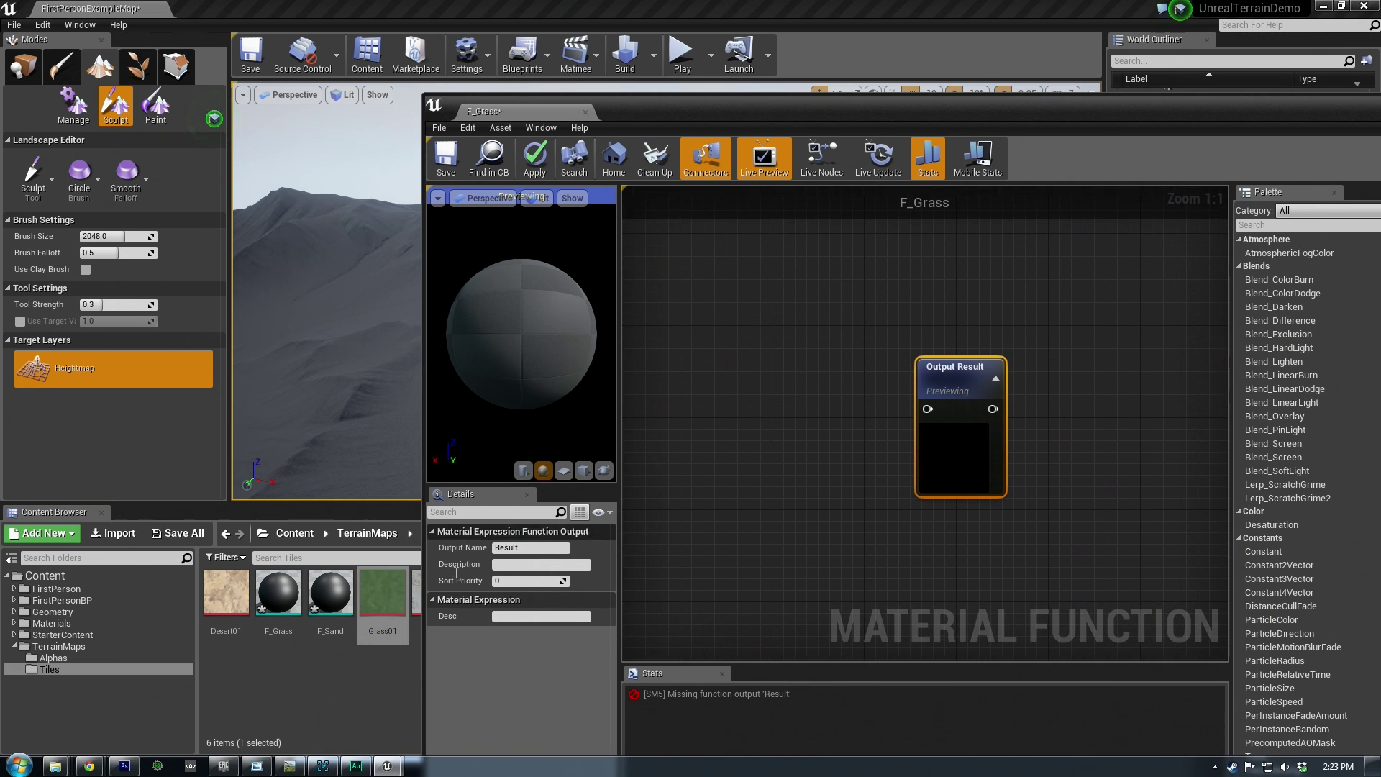
left_click(719, 416)
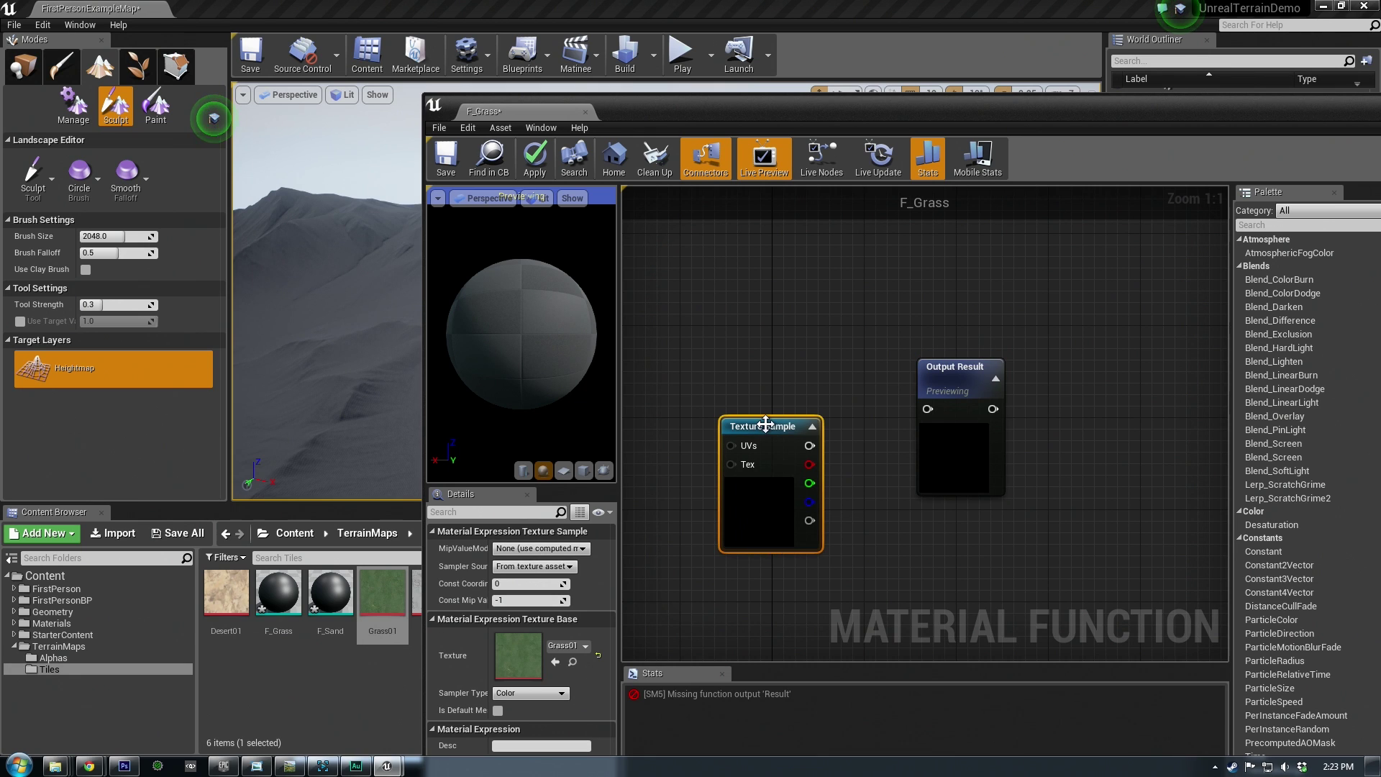
left_click_drag(767, 425, 715, 392)
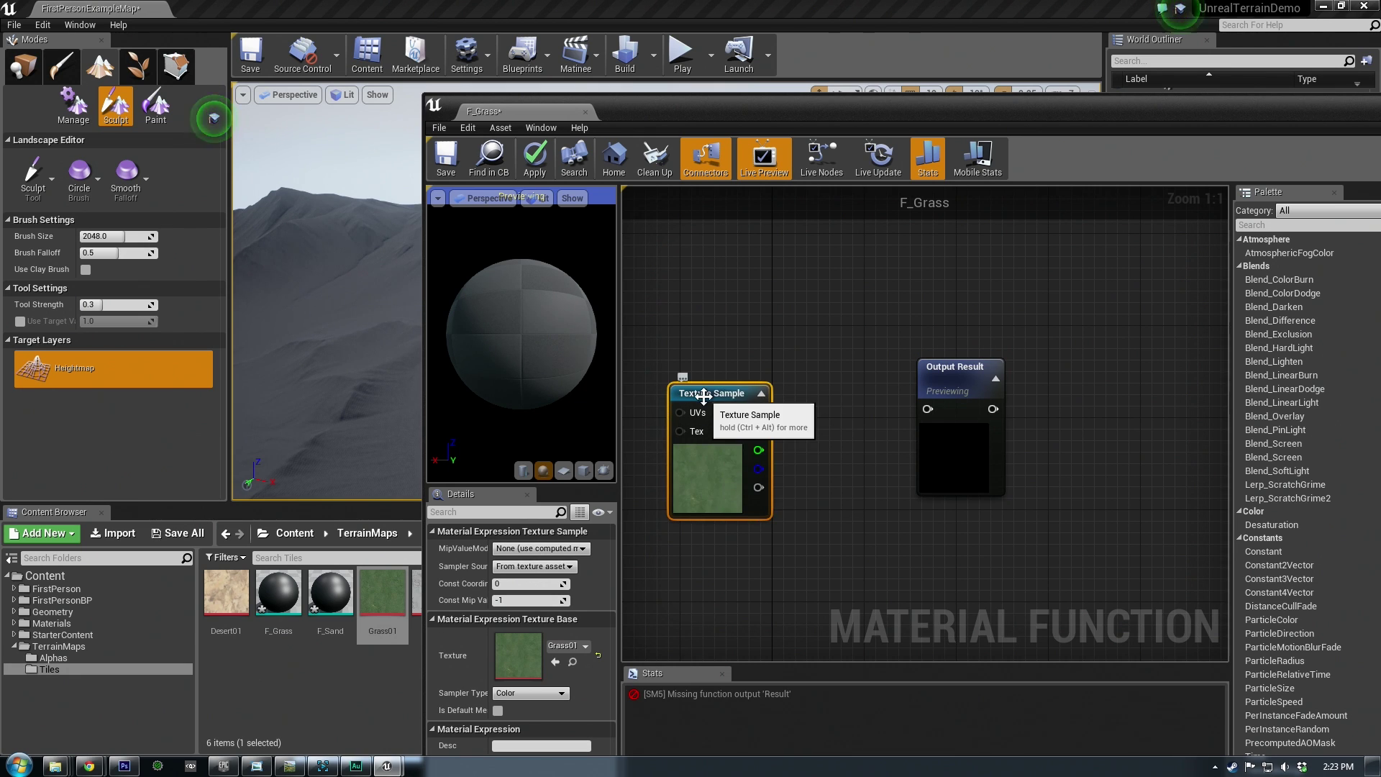
left_click_drag(703, 395, 689, 424)
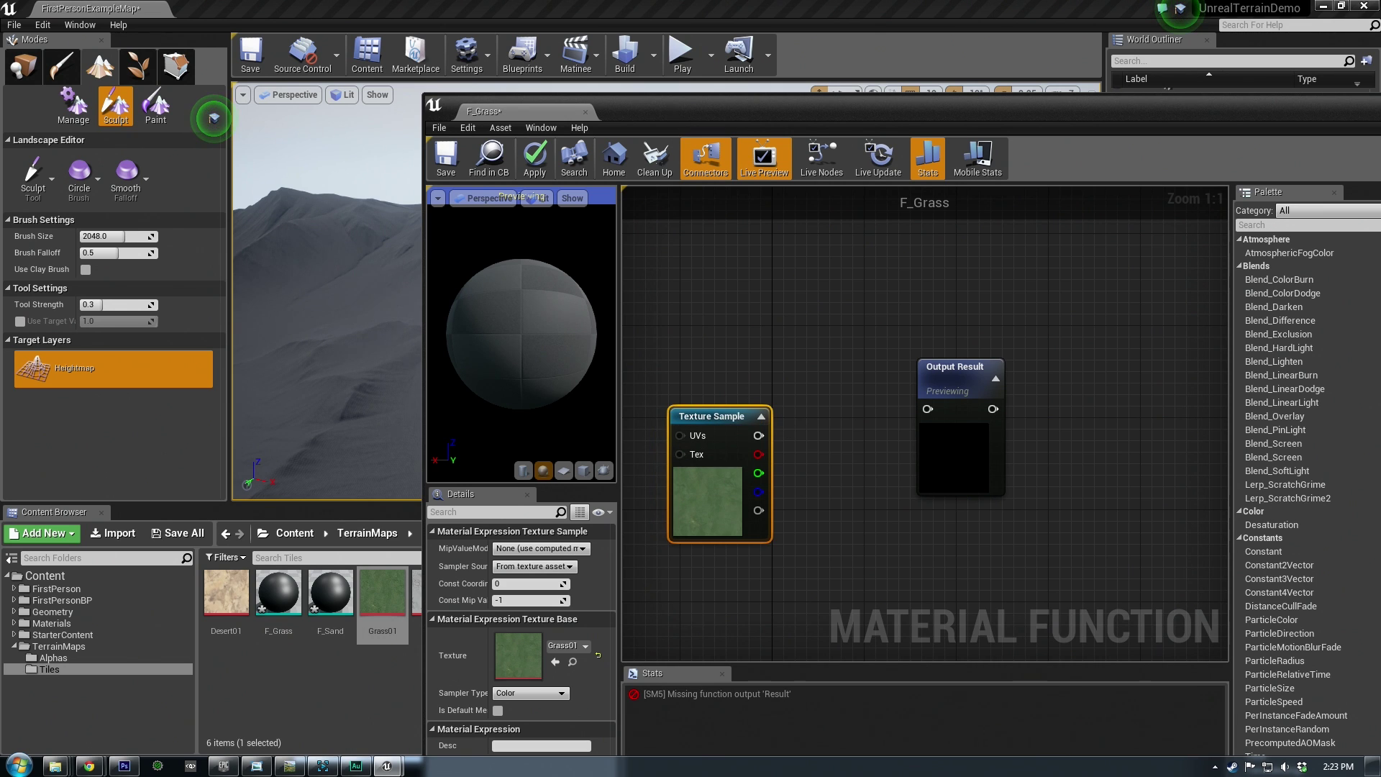
Add a MakeMaterialAttributes node between the texture and Output Result, and connect its output to Output Result
left_click_drag(663, 105, 506, 109)
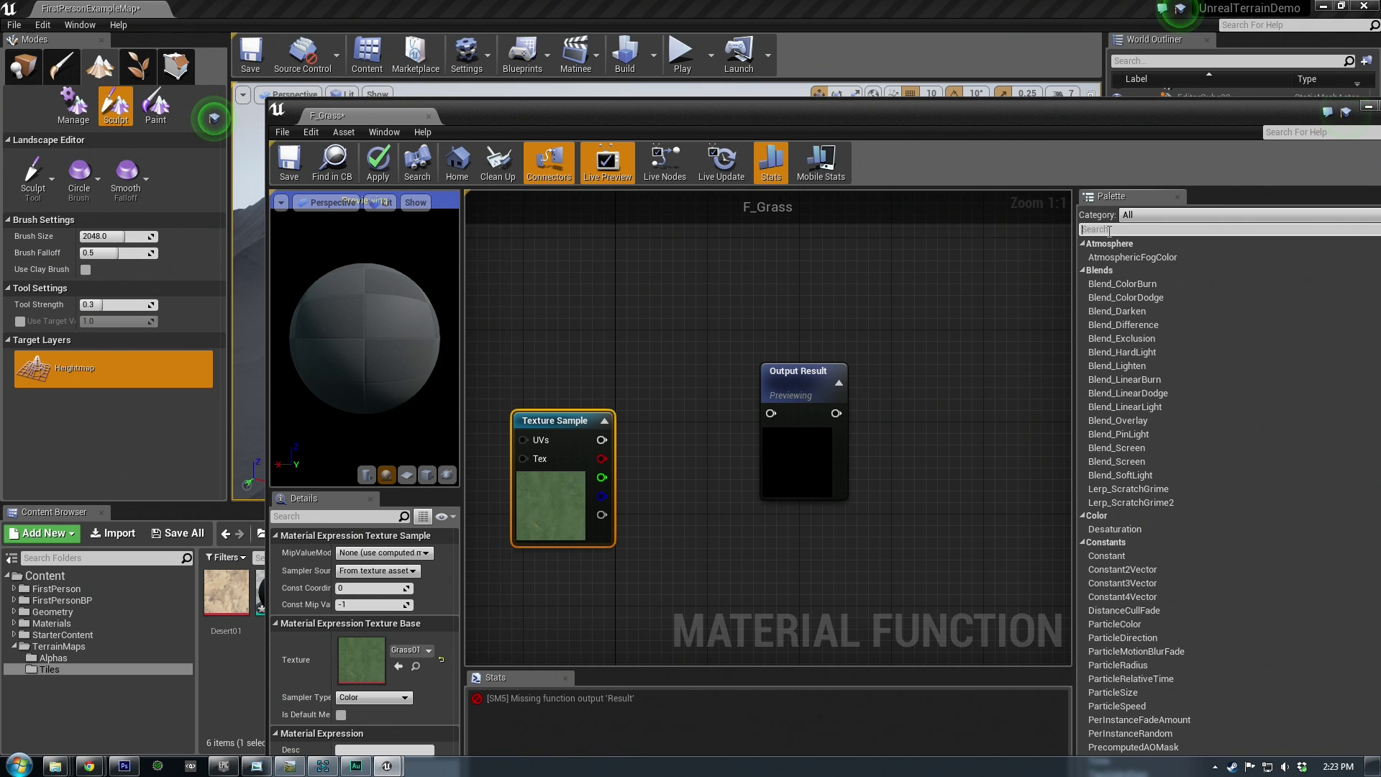
type("make")
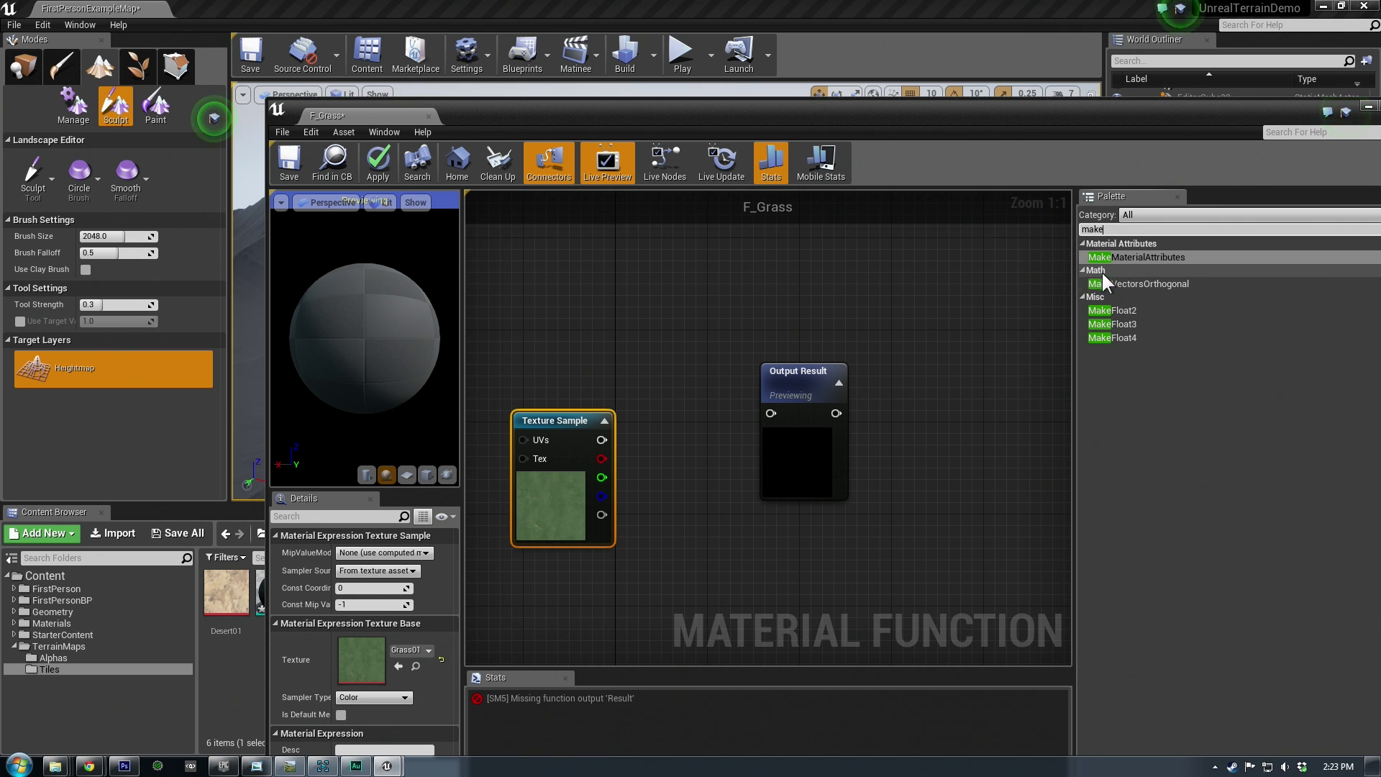
left_click_drag(1113, 257, 677, 364)
left_click_drag(820, 374, 1021, 374)
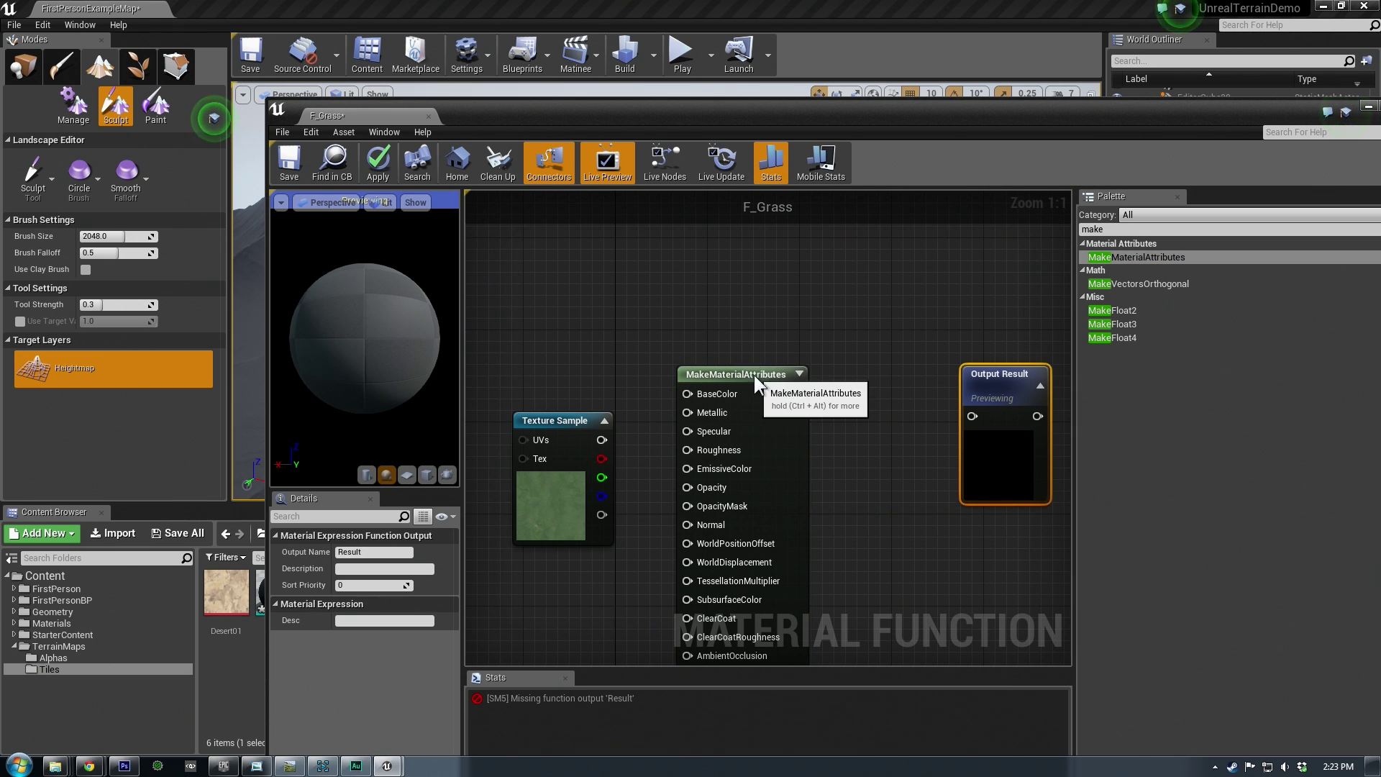
left_click_drag(754, 374, 753, 287)
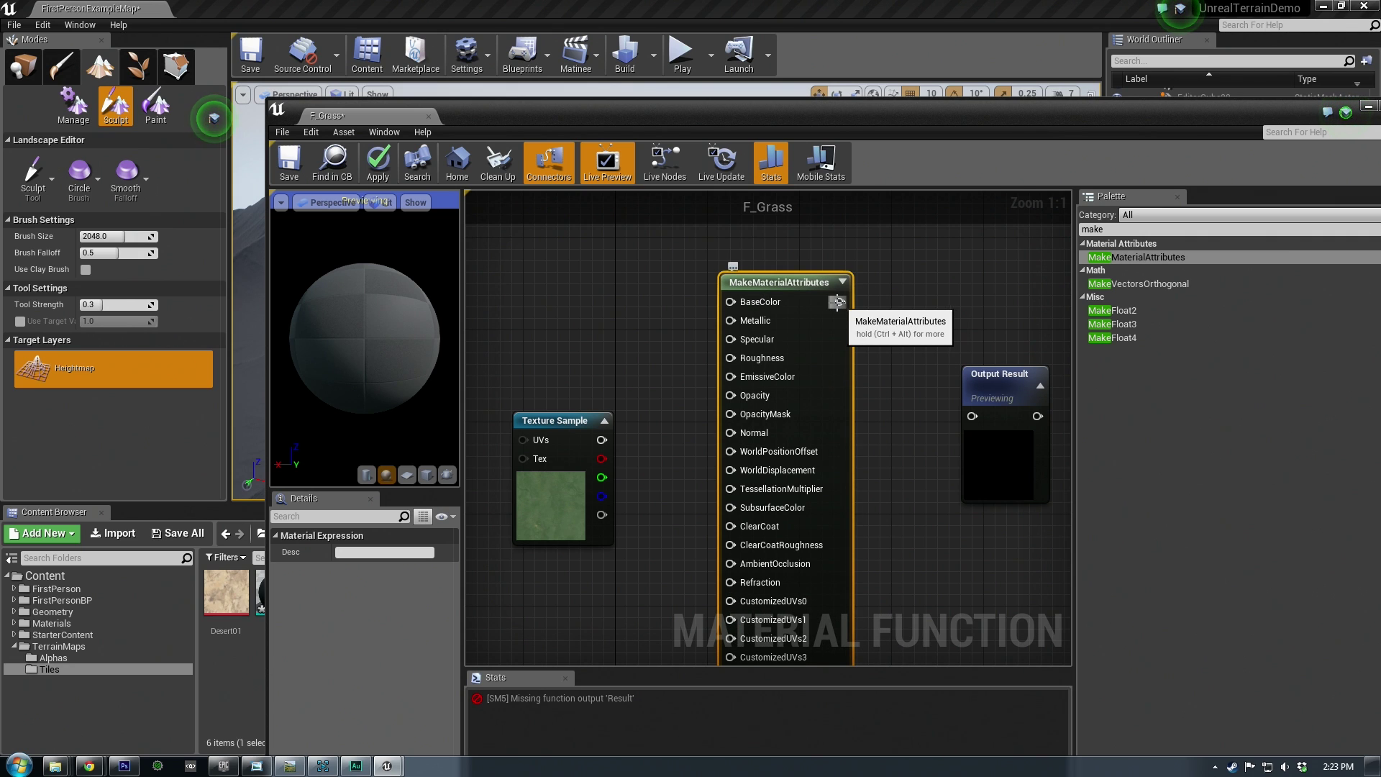
left_click_drag(837, 303, 991, 389)
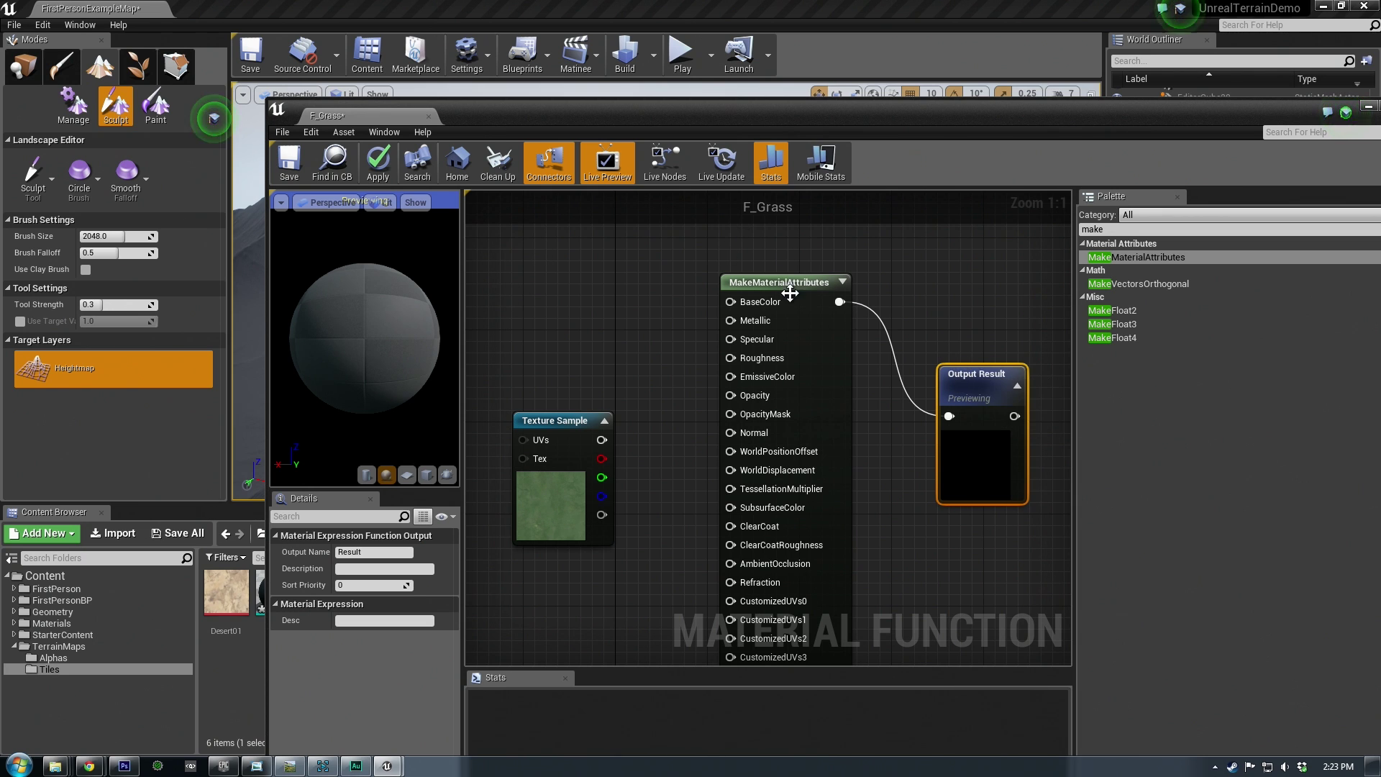
left_click_drag(781, 287, 803, 304)
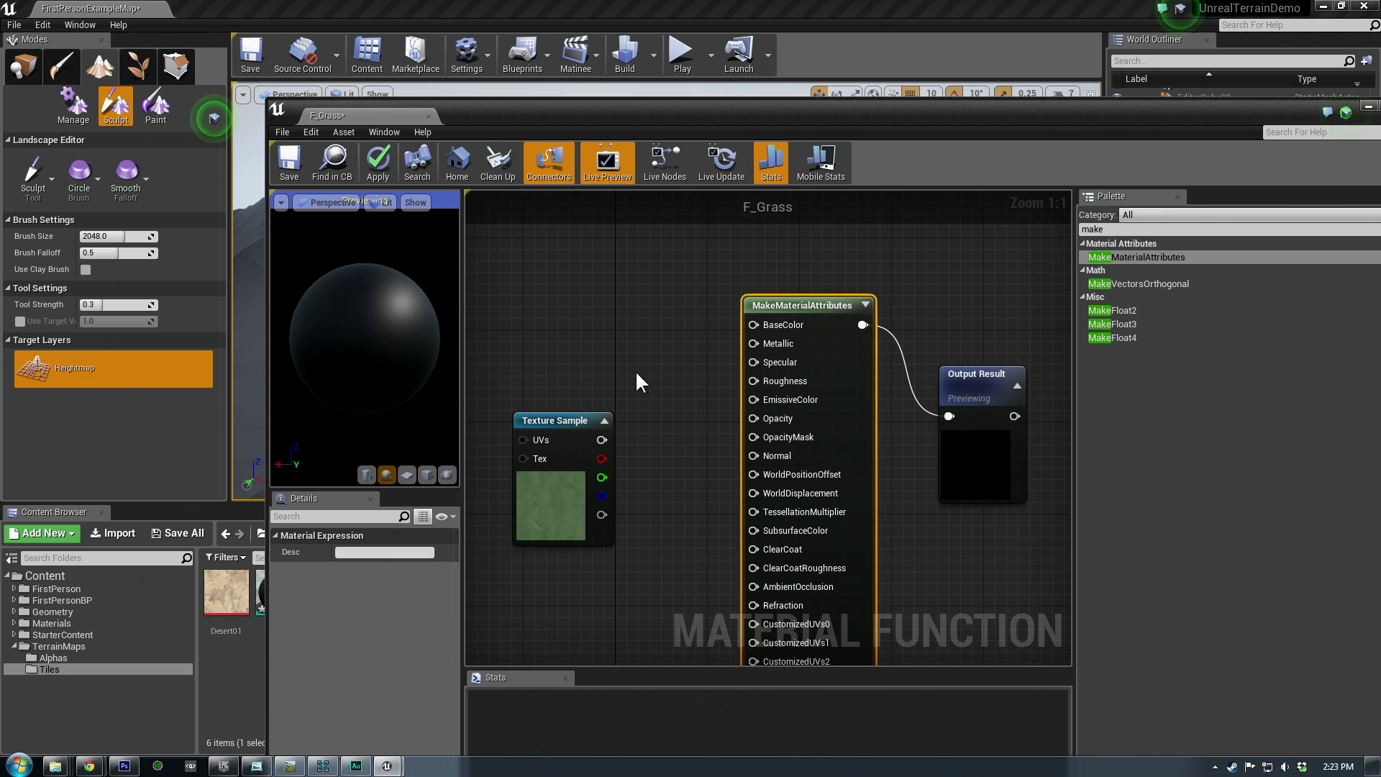
Move the grass Texture Sample beside MakeMaterialAttributes and connect its colour output to BaseColor
mouse_move(624, 364)
right_mouse_down()
mouse_move(654, 347)
mouse_move(617, 338)
right_mouse_up()
left_click_drag(552, 387, 549, 283)
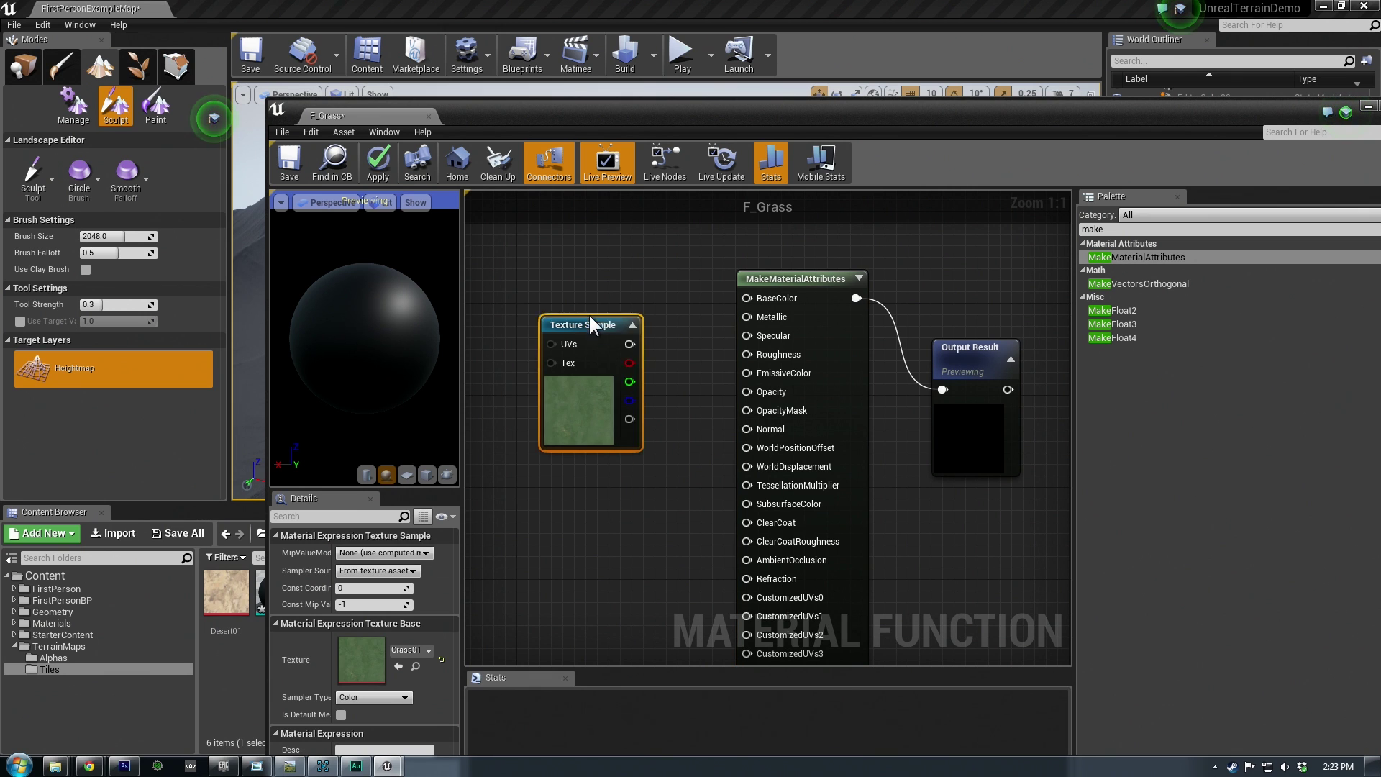
right_click_drag(602, 451, 676, 464)
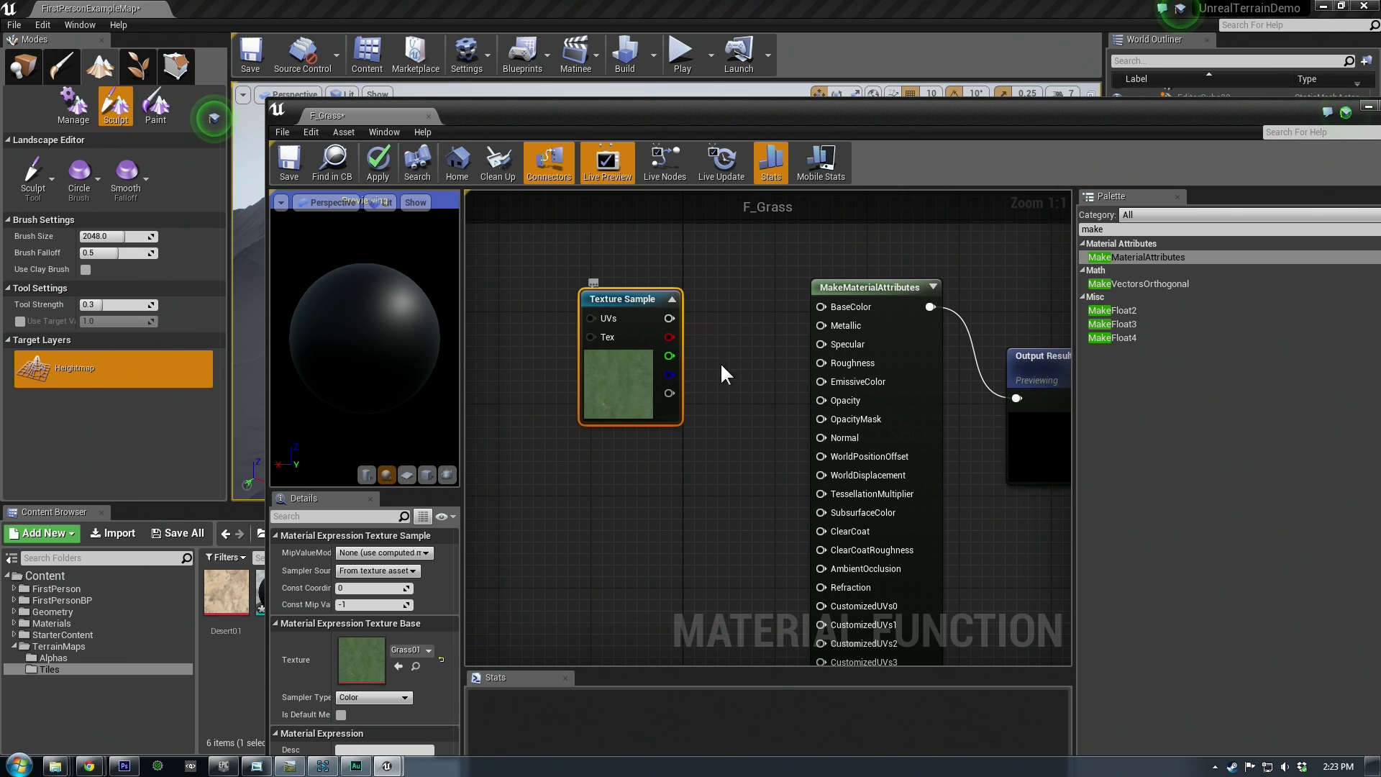
left_click_drag(669, 318, 820, 307)
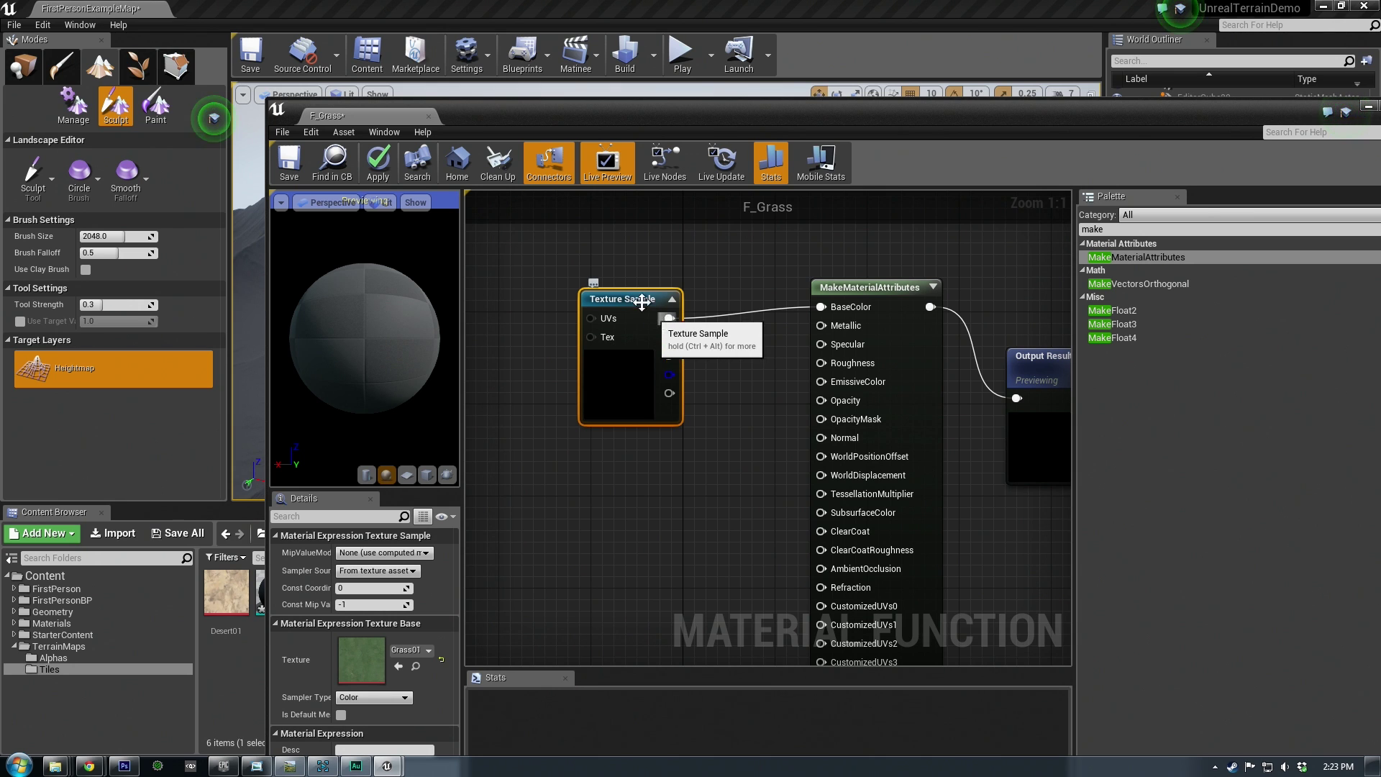
left_click_drag(631, 293, 655, 313)
right_click_drag(665, 484, 741, 481)
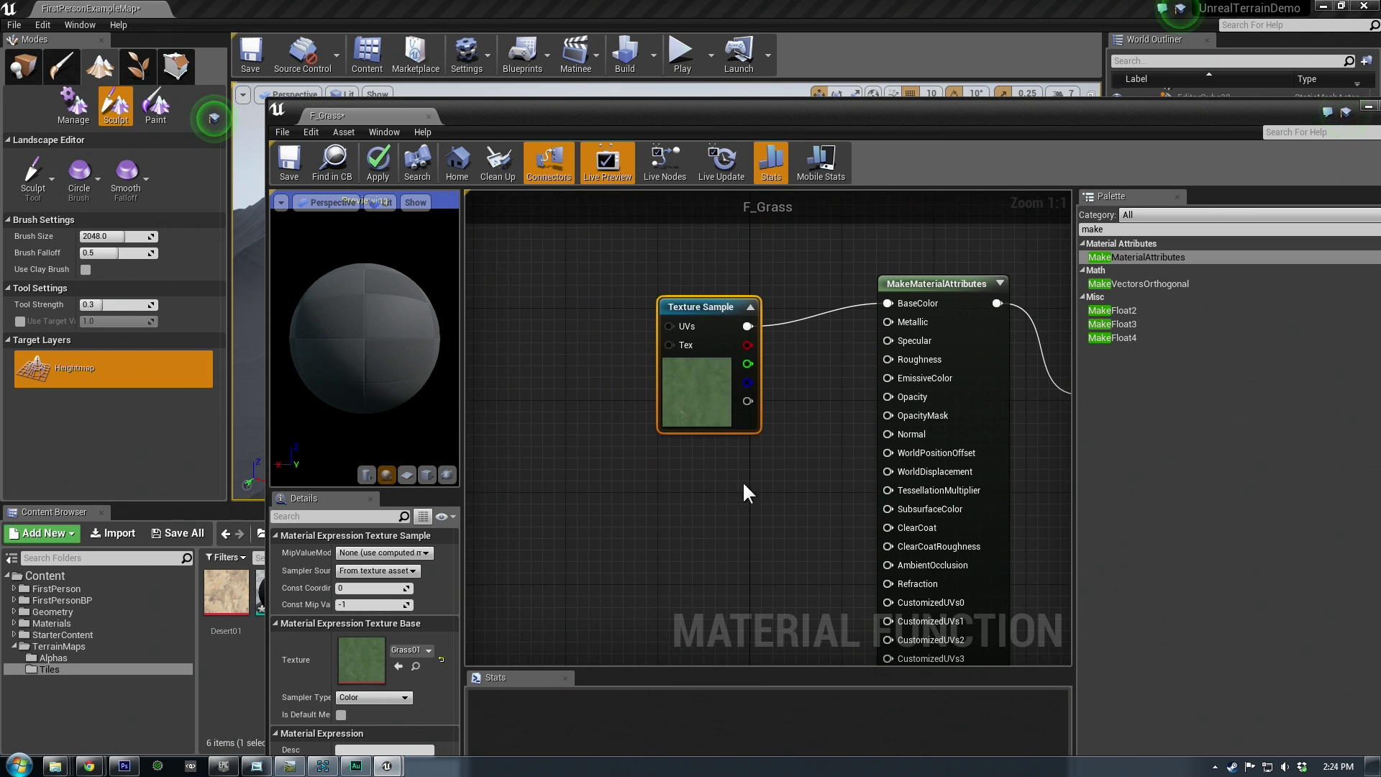
Add a LandscapeLayerCoords node before the Texture Sample and connect it to the sample's UVs input
left_click(1142, 214)
left_click(1125, 229)
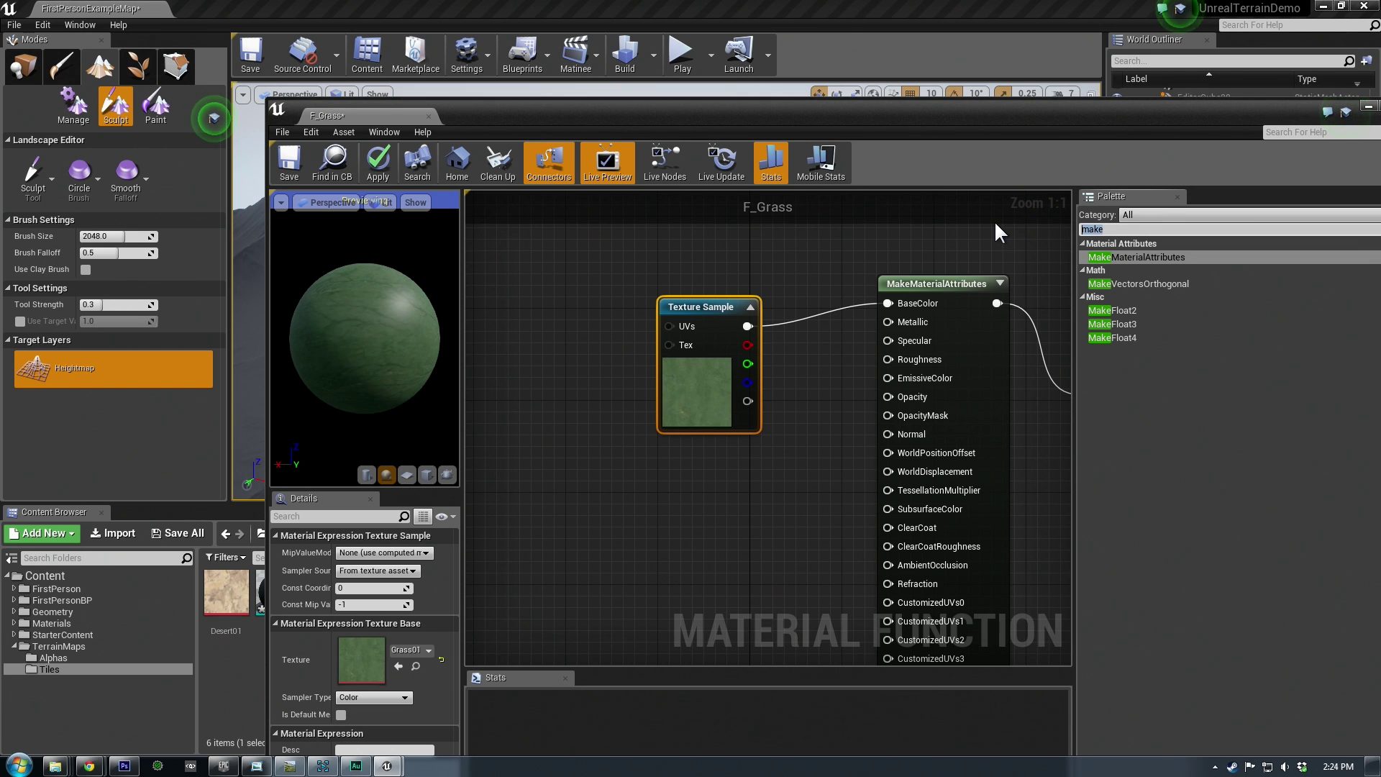
type("lands")
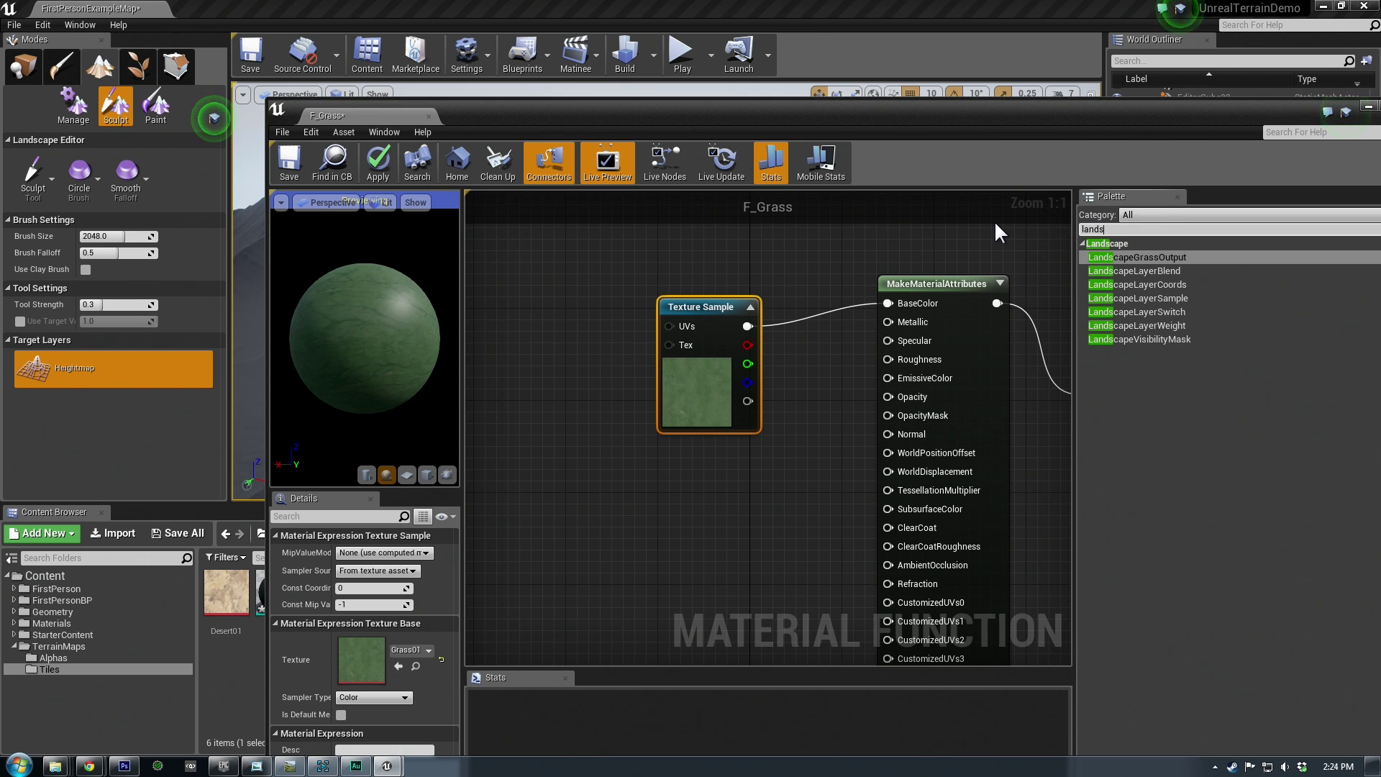
left_click(1138, 284)
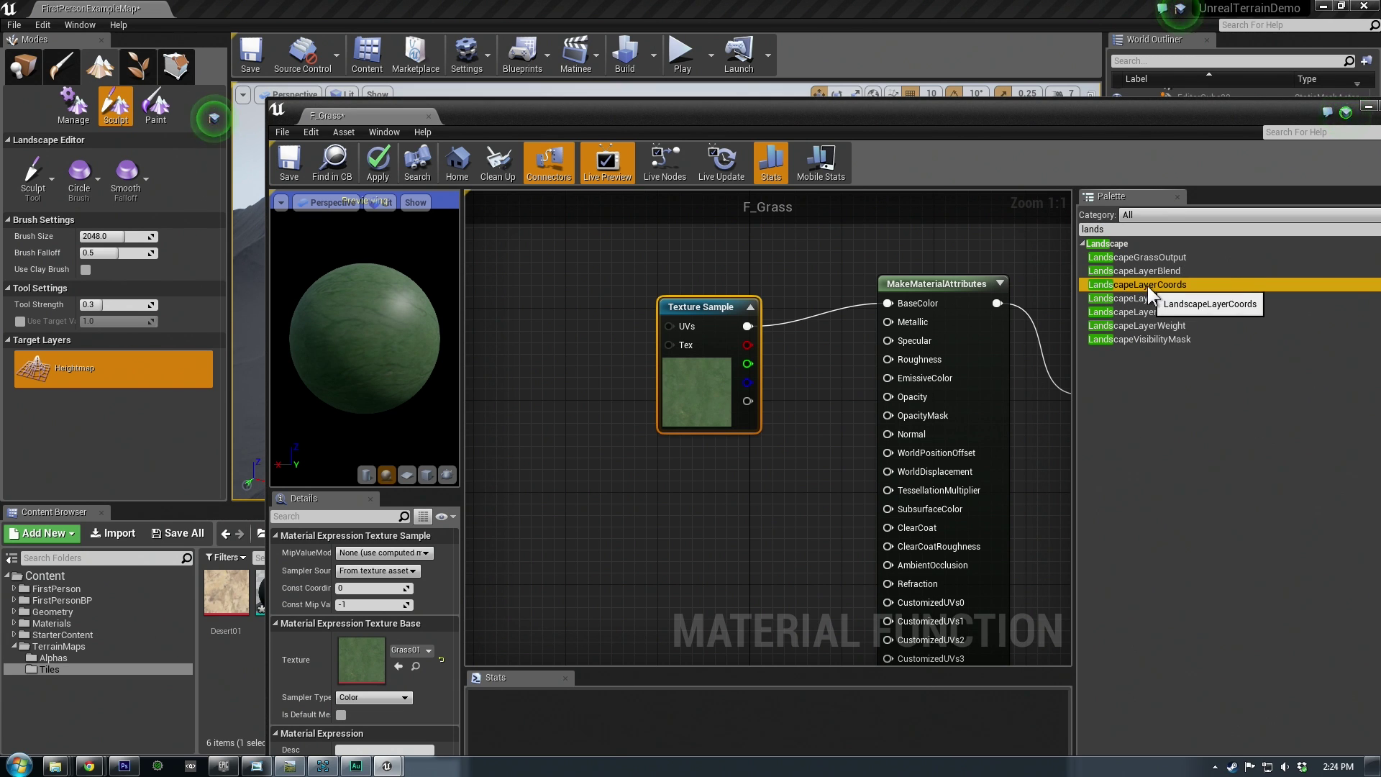
left_click_drag(1147, 286, 526, 358)
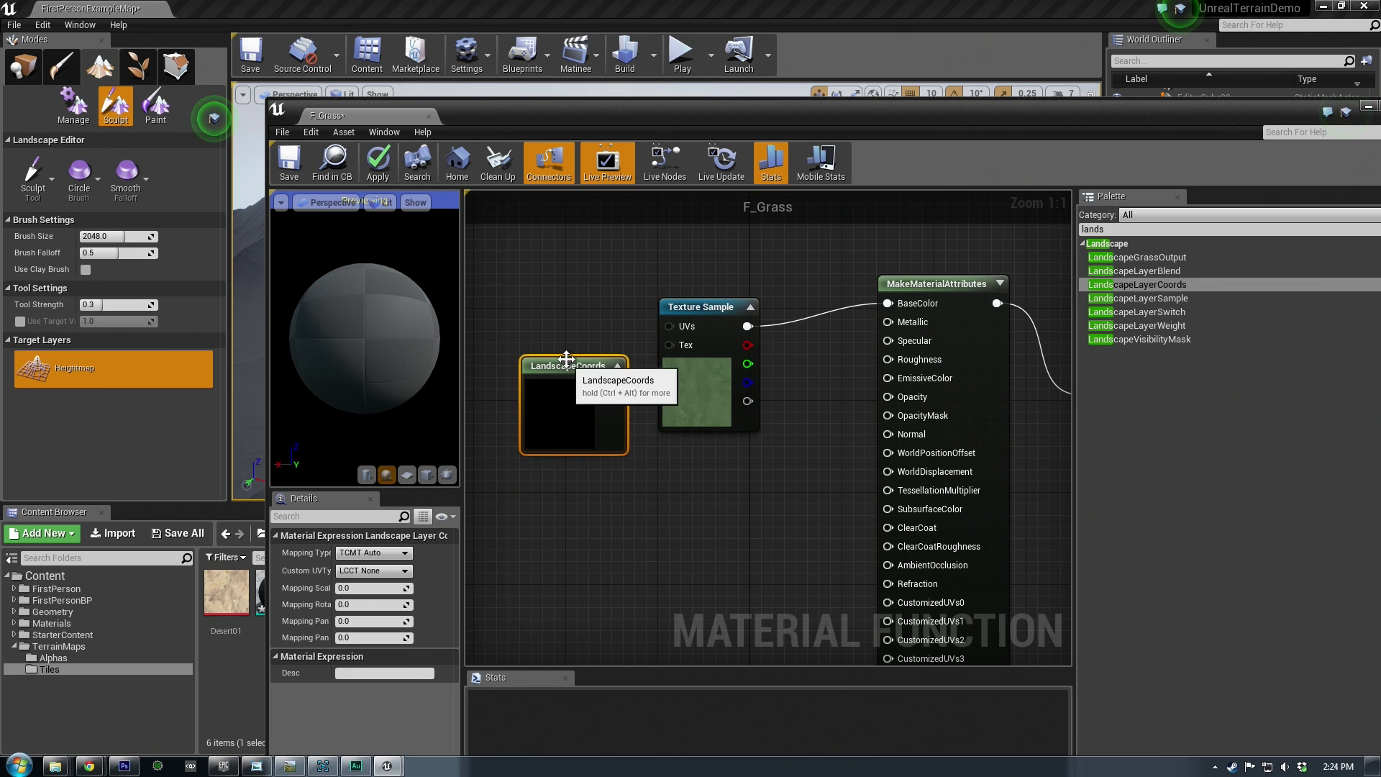
left_click(534, 295)
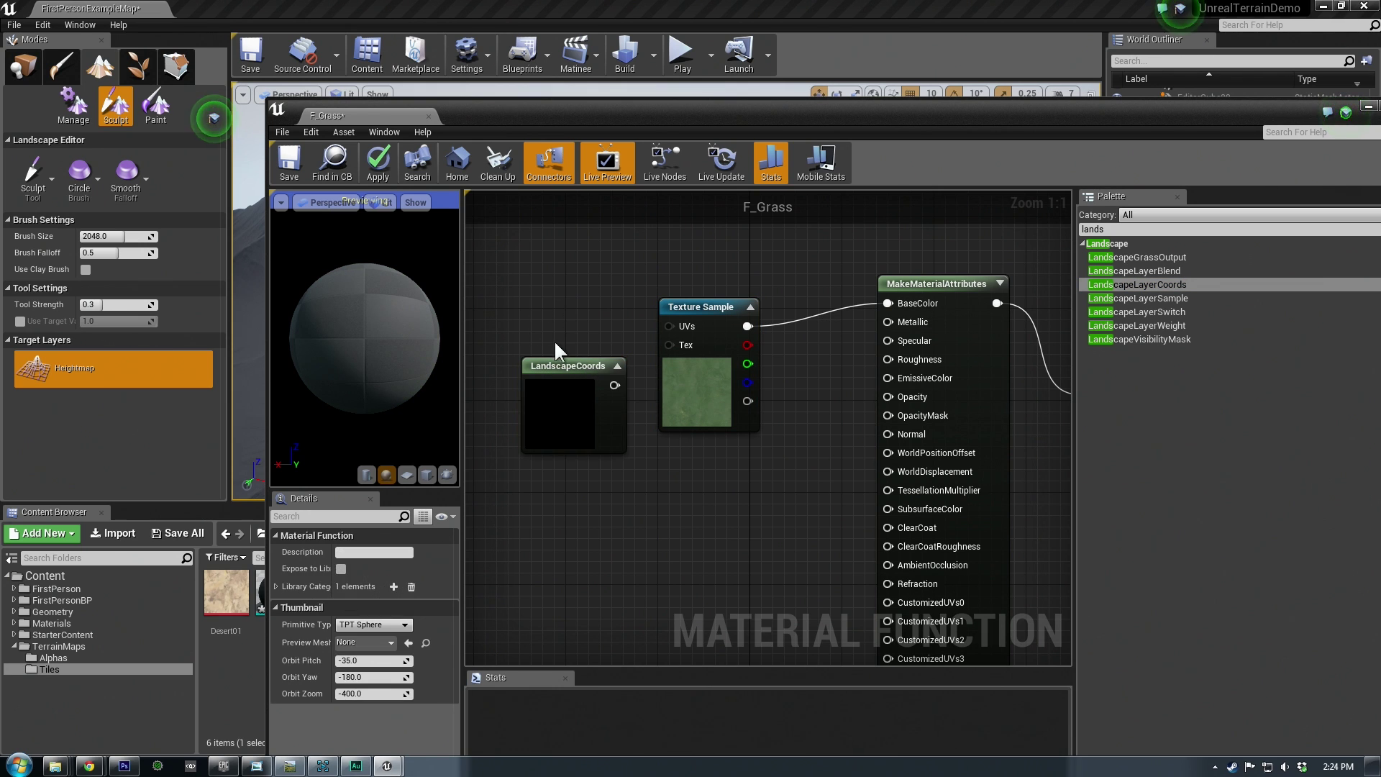
left_click_drag(565, 365, 668, 326)
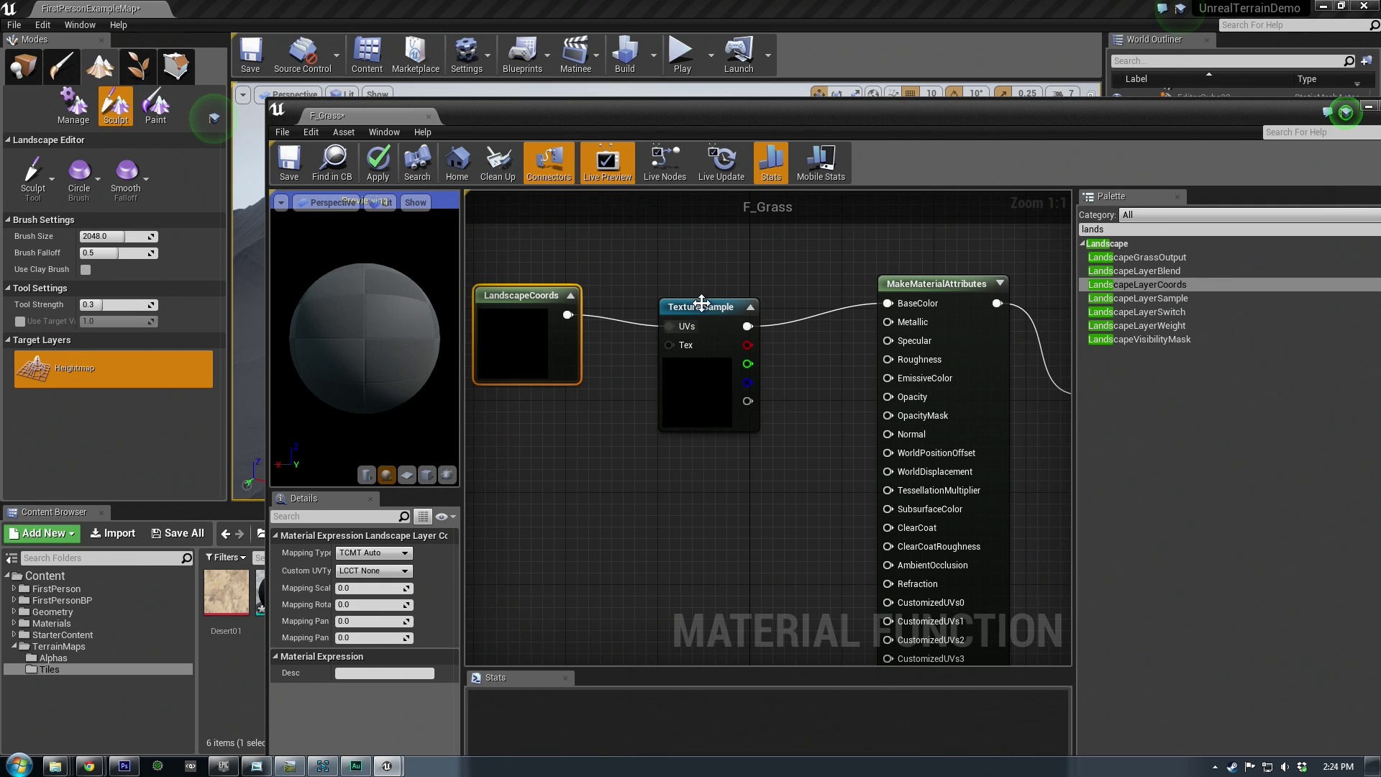
left_click(716, 321)
Set the LandscapeCoords node's mapping scale to 256, then line up the nodes and apply the F_Grass changes
left_click(495, 301)
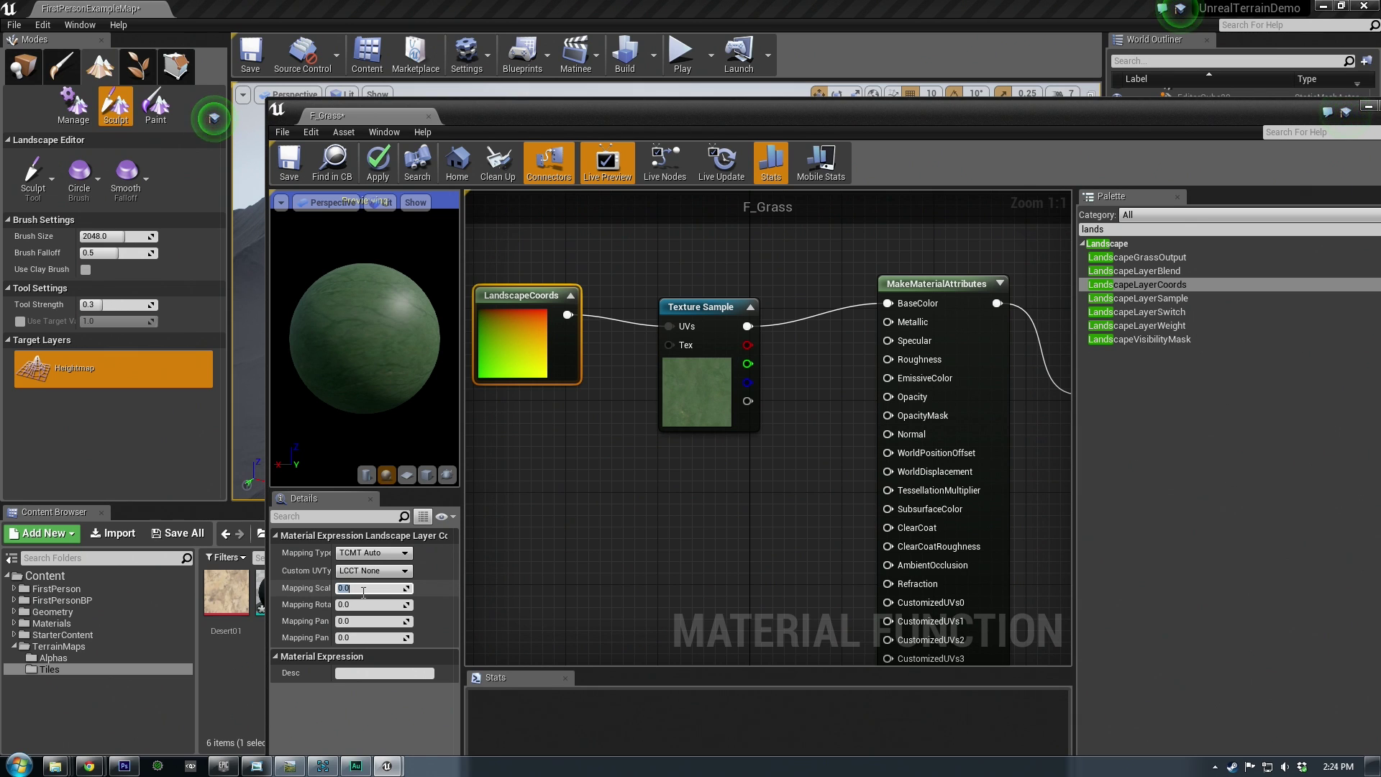
key("Return")
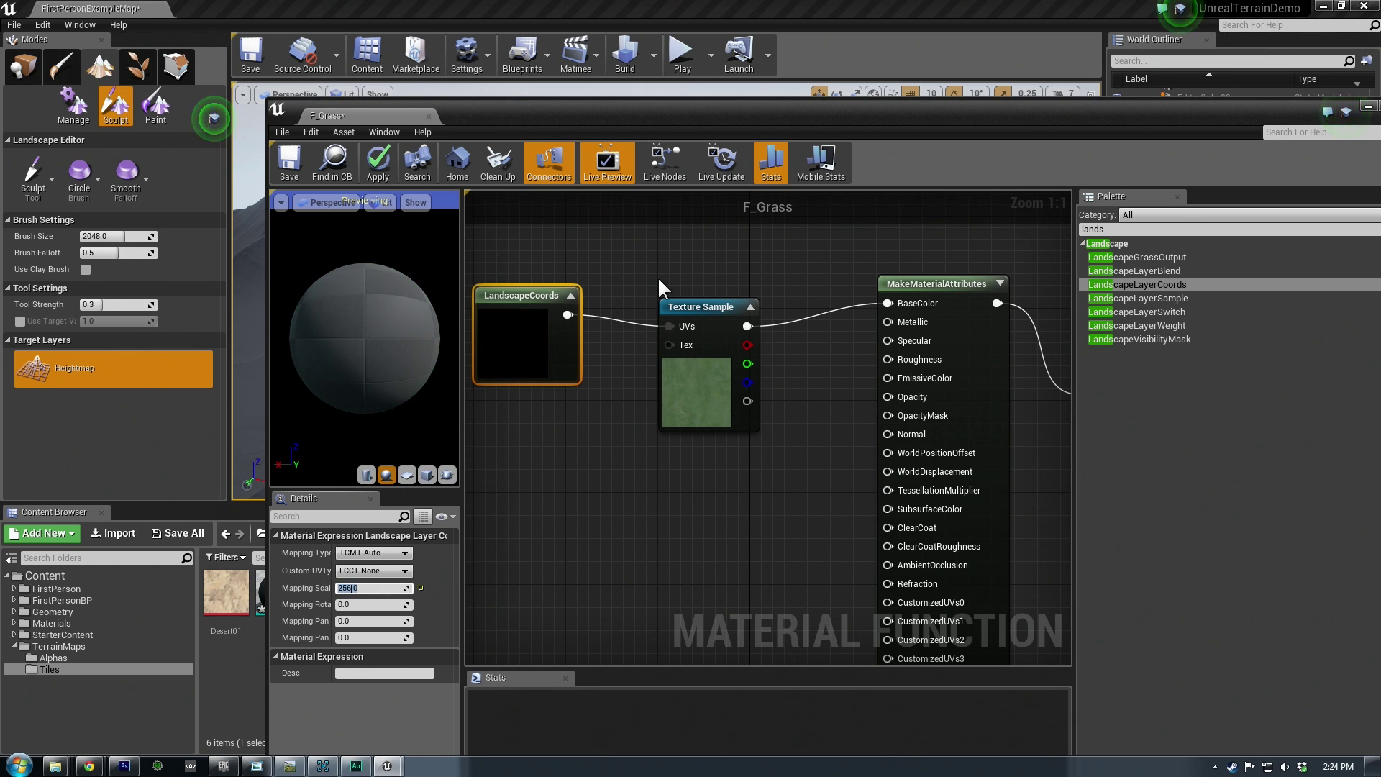
left_click_drag(707, 314, 731, 291)
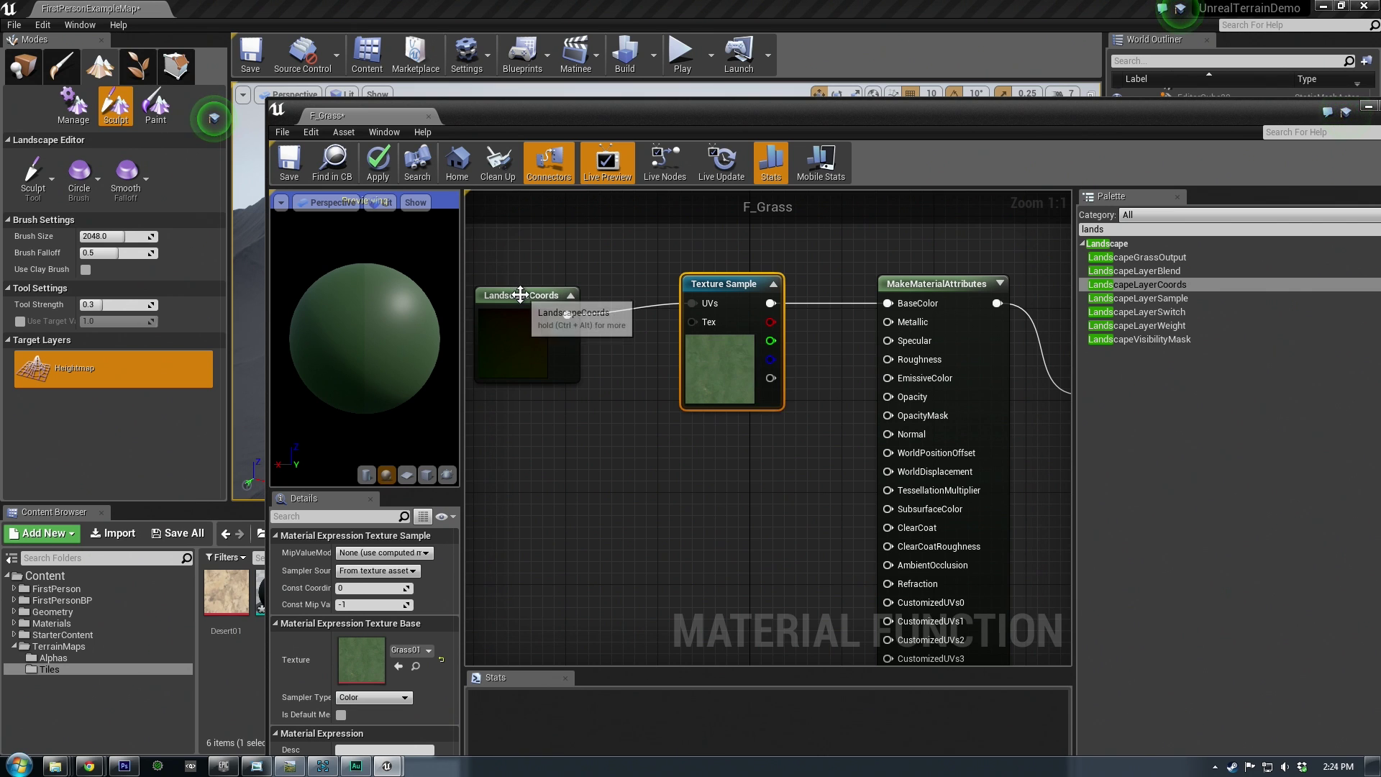
left_click_drag(538, 296, 559, 297)
left_click(719, 289)
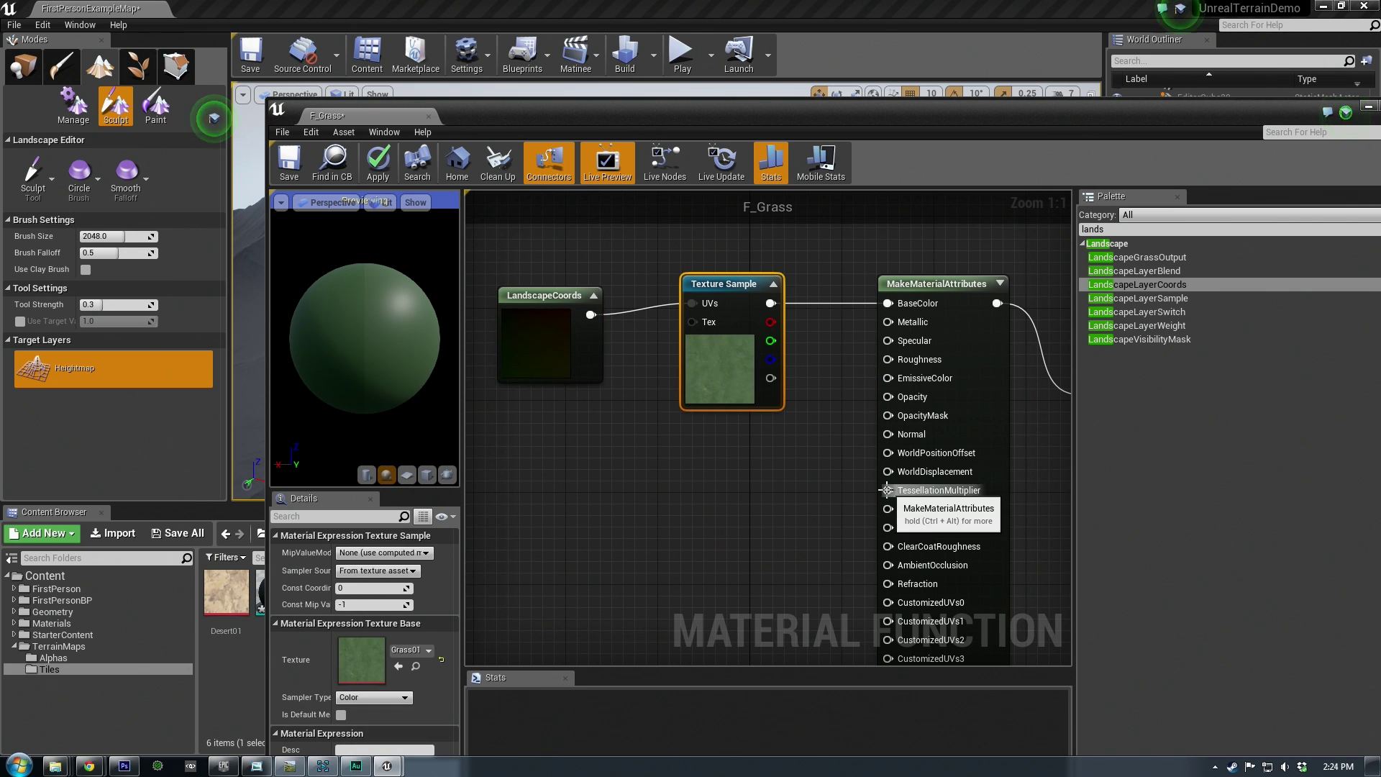
left_click(377, 164)
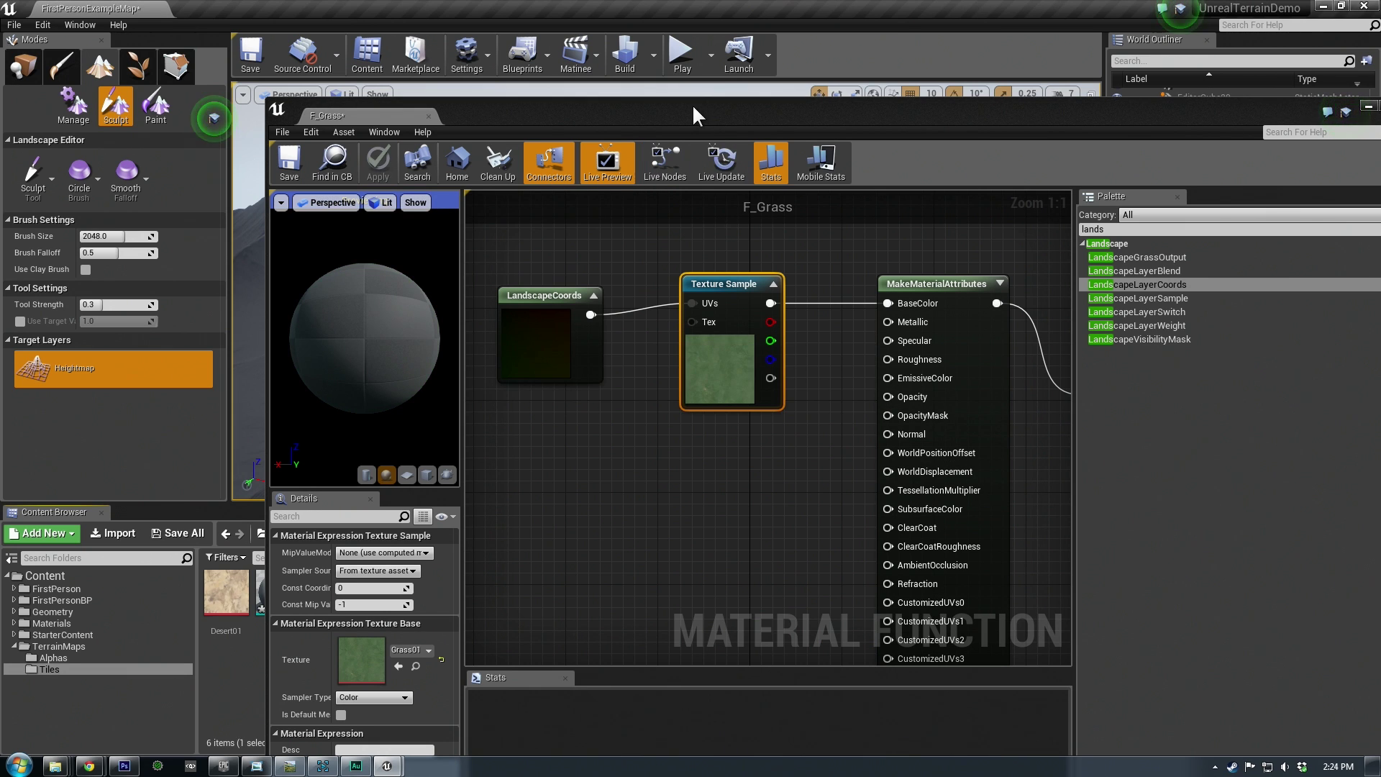
Close the F_Grass editor and open the F_Sand material function
left_click_drag(679, 111, 20, 259)
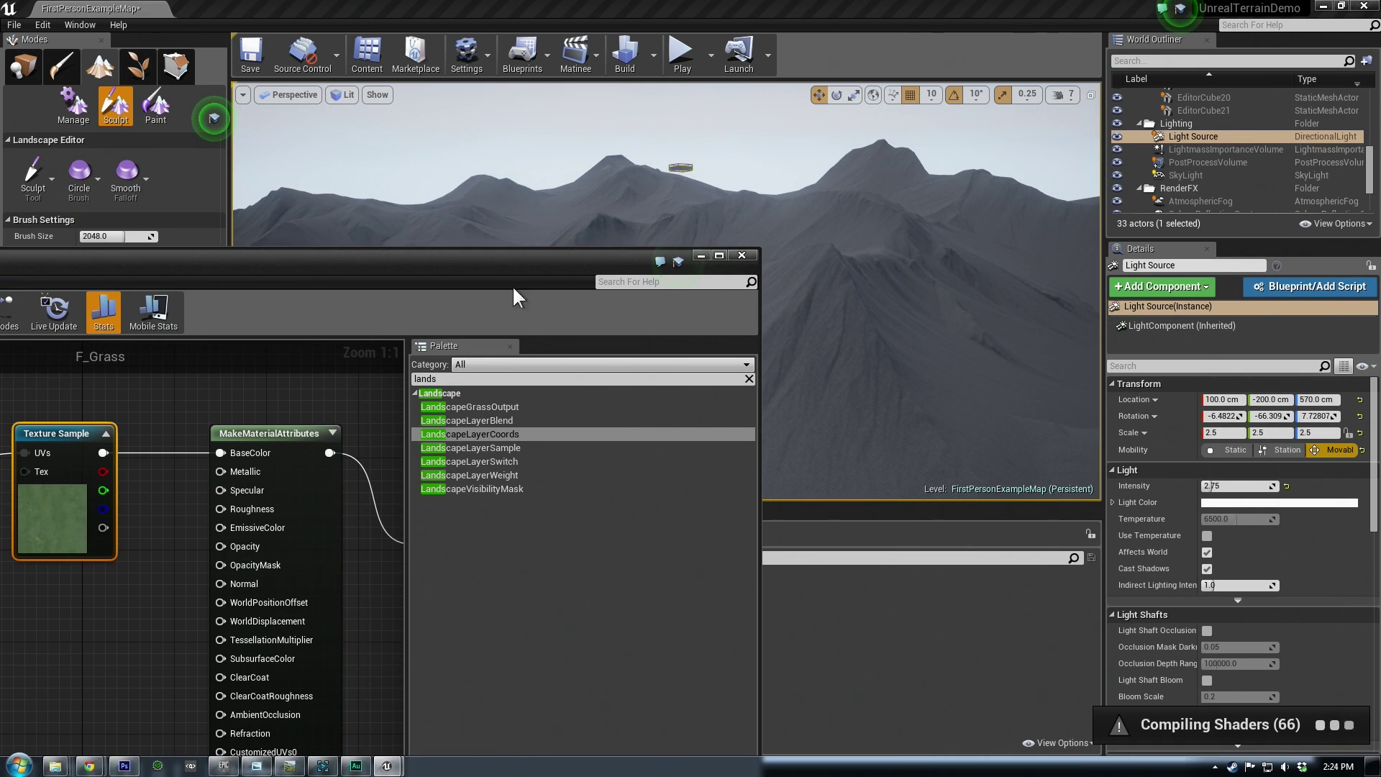
left_click(748, 257)
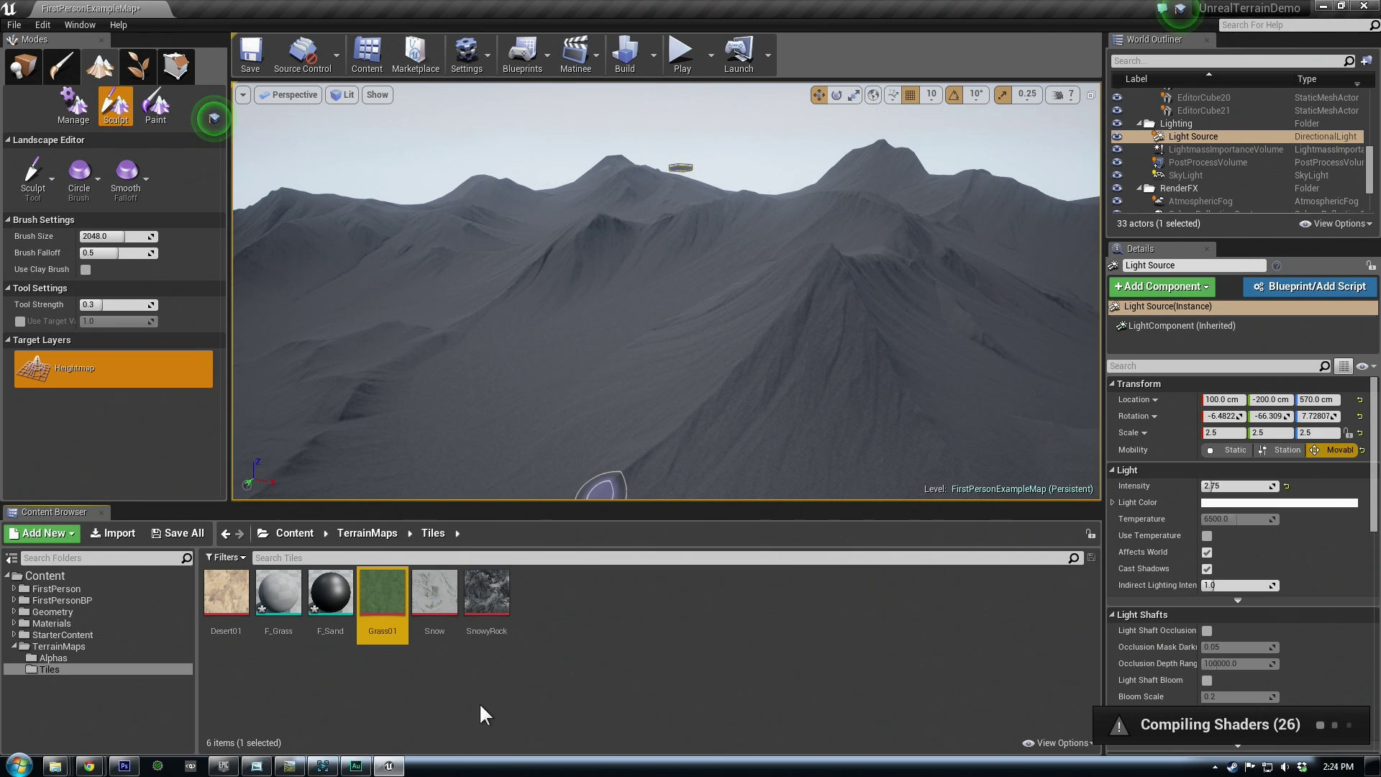
left_click(352, 695)
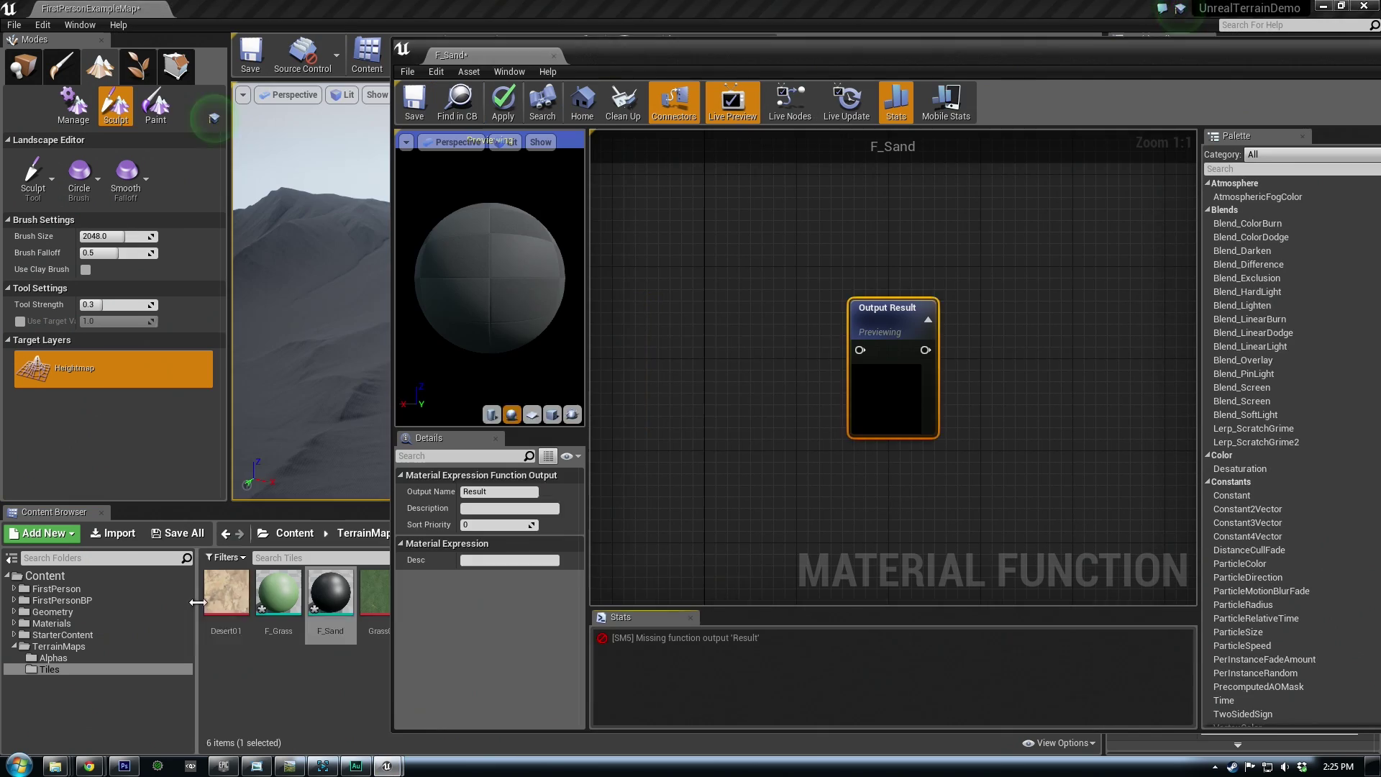
Add a Desert01 Texture Sample, LandscapeLayerCoords and MakeMaterialAttributes to F_Sand, and wire them to Output Result as in F_Grass
left_click_drag(226, 592, 678, 317)
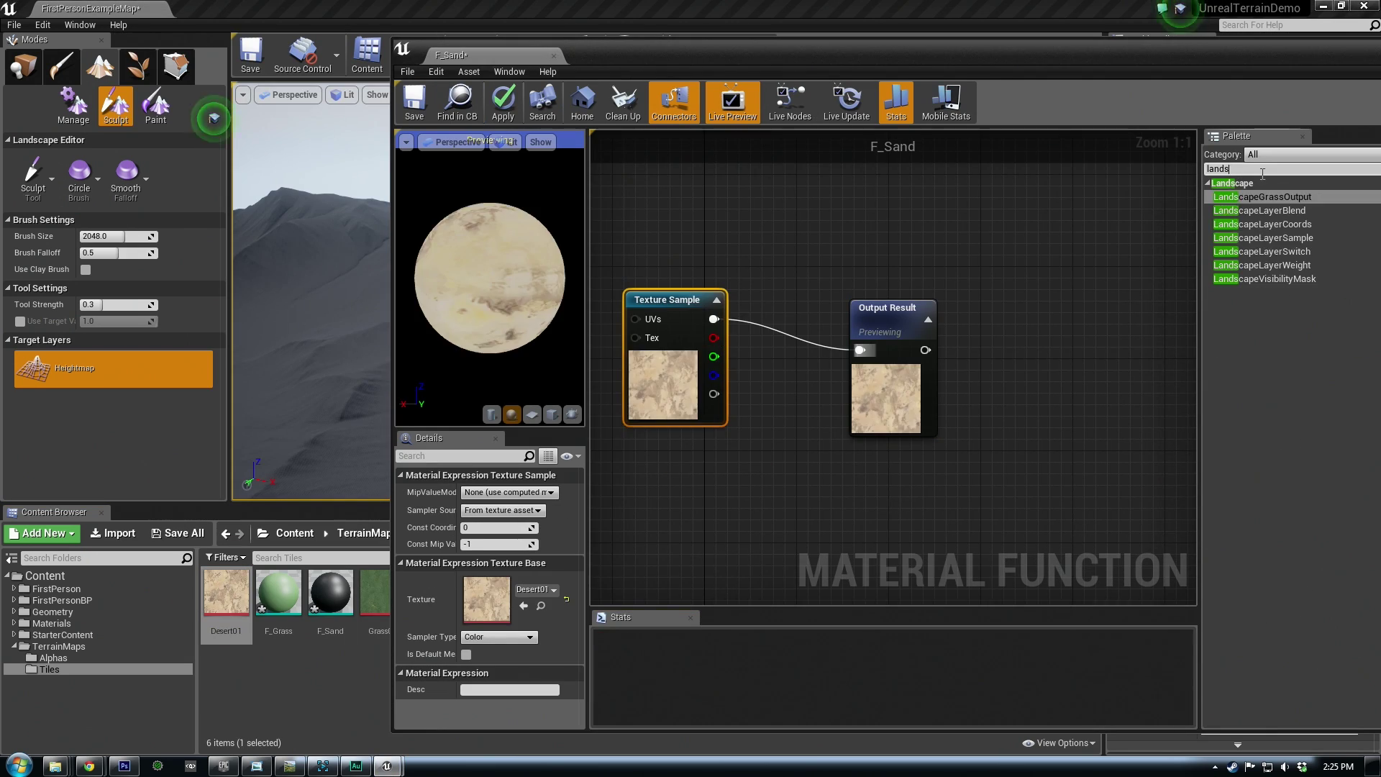
left_click_drag(1263, 224, 664, 298)
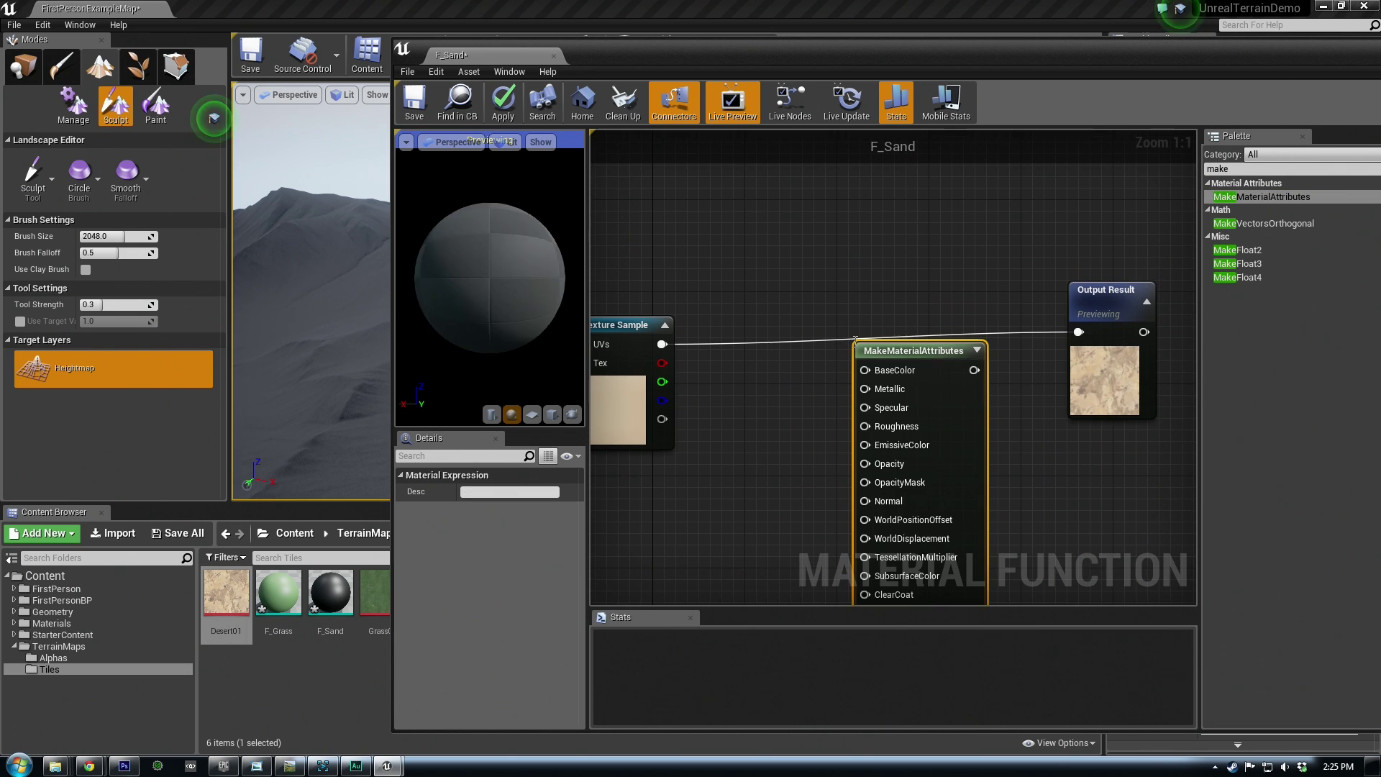
left_click_drag(974, 370, 1079, 332)
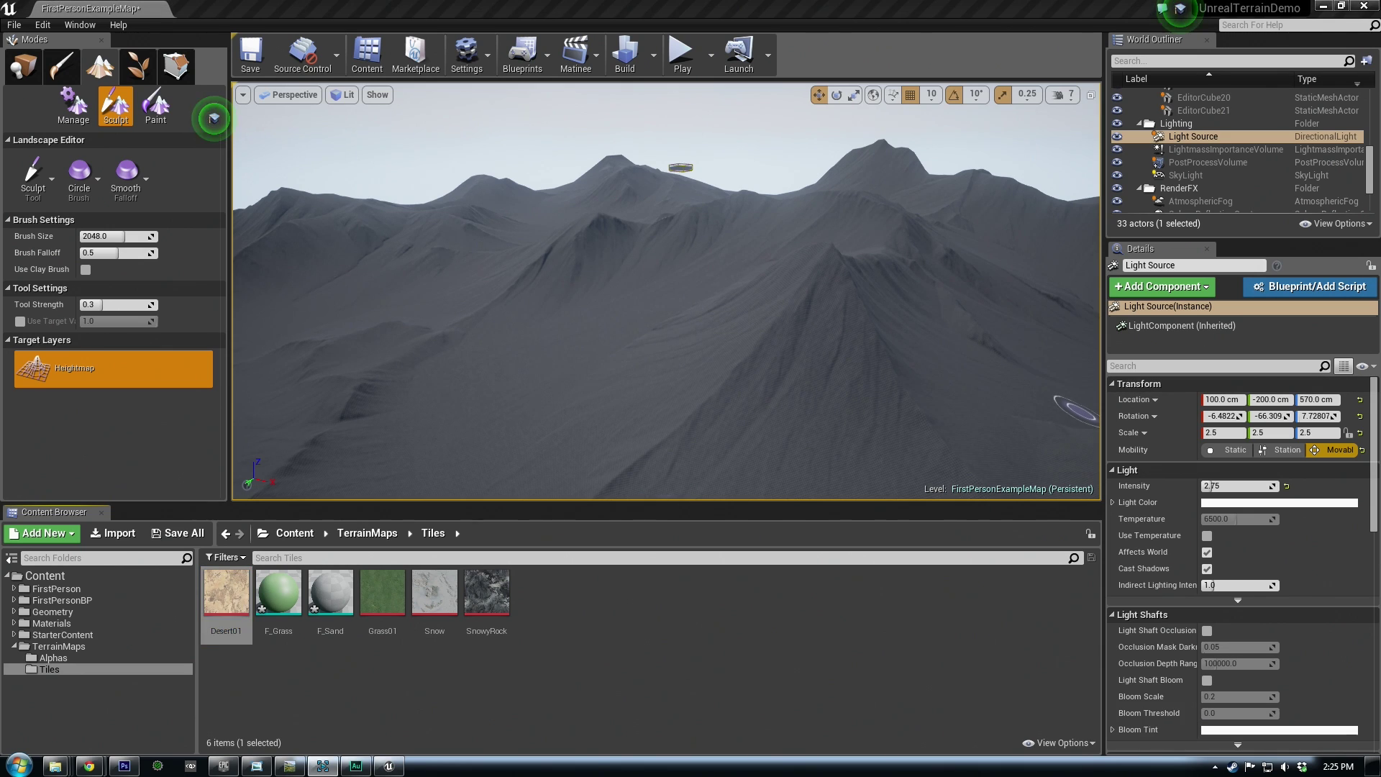
Create a material in the Tiles folder and name it LandscapeMaster
right_click(567, 641)
mouse_move(616, 623)
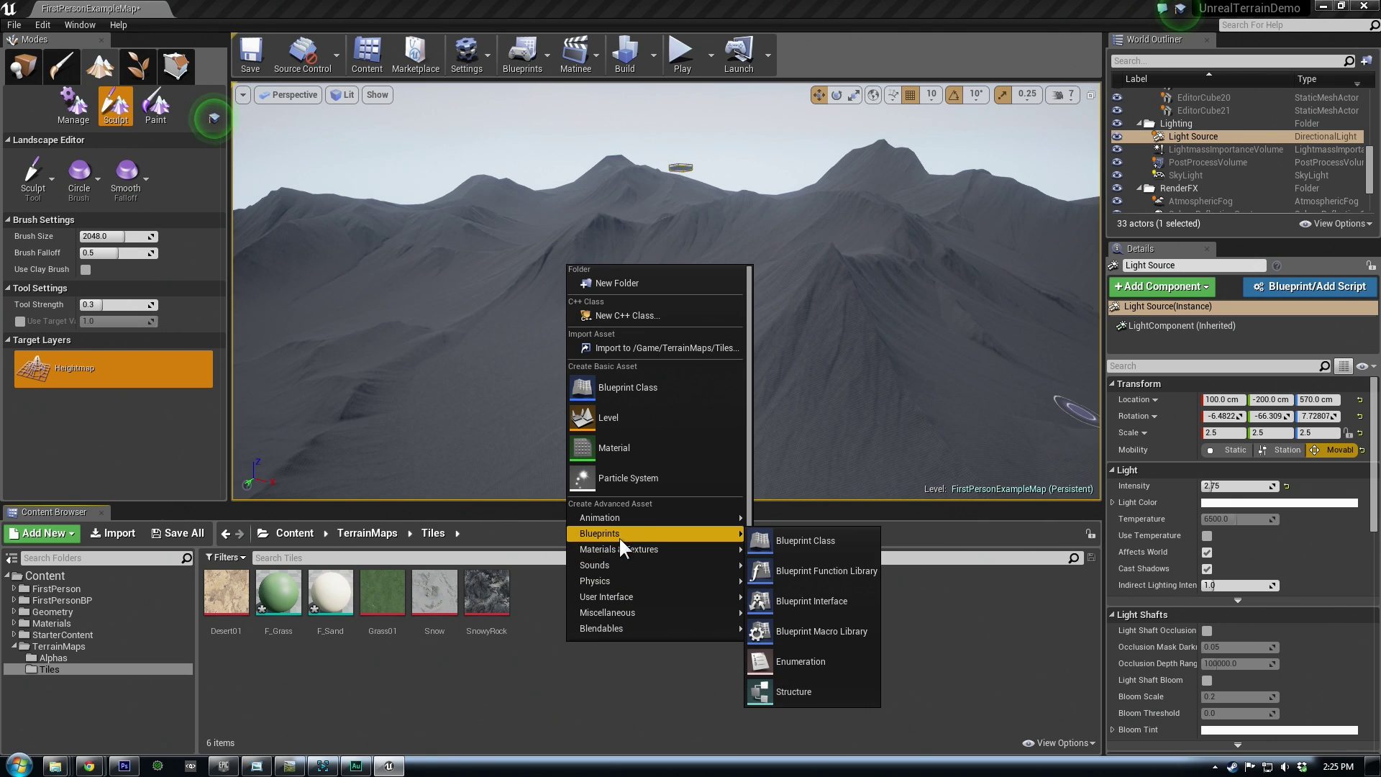
mouse_move(621, 550)
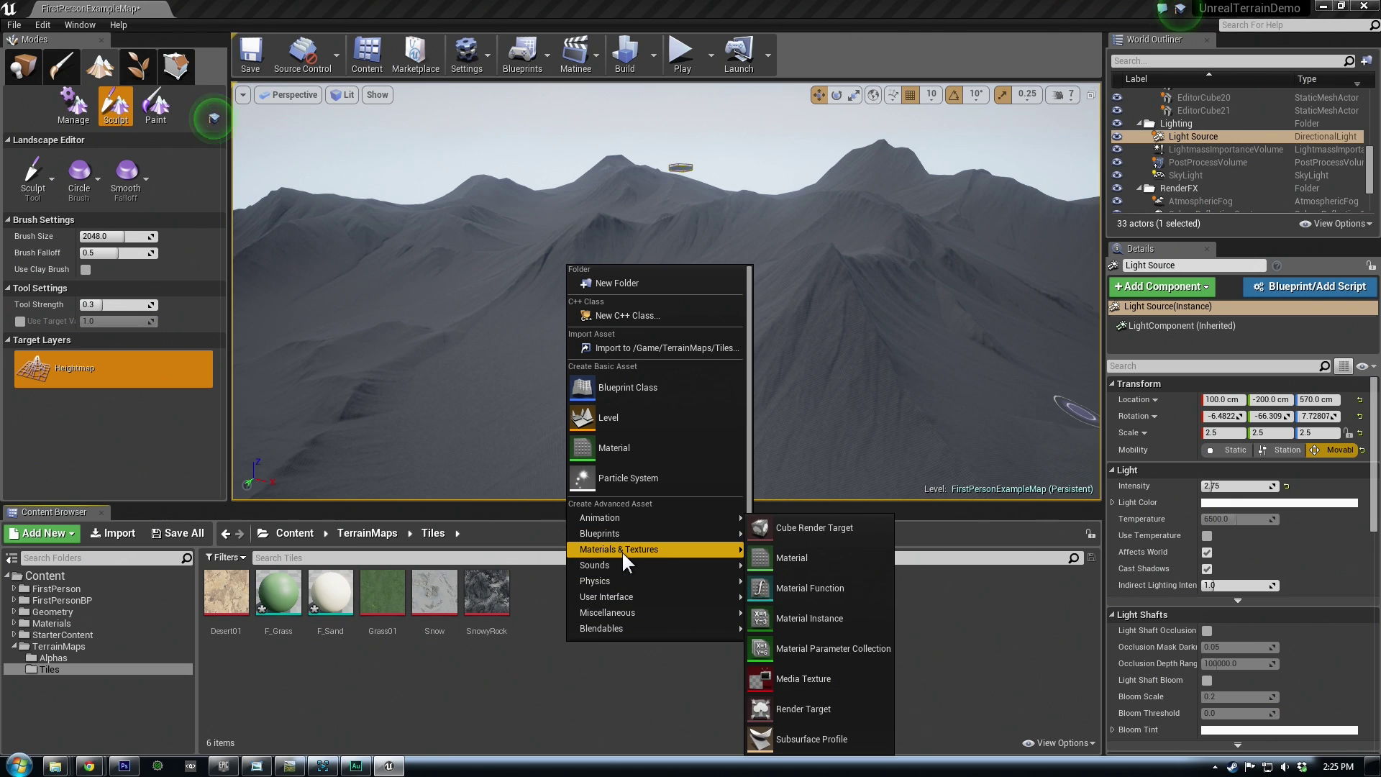
left_click(795, 561)
type("Landscape")
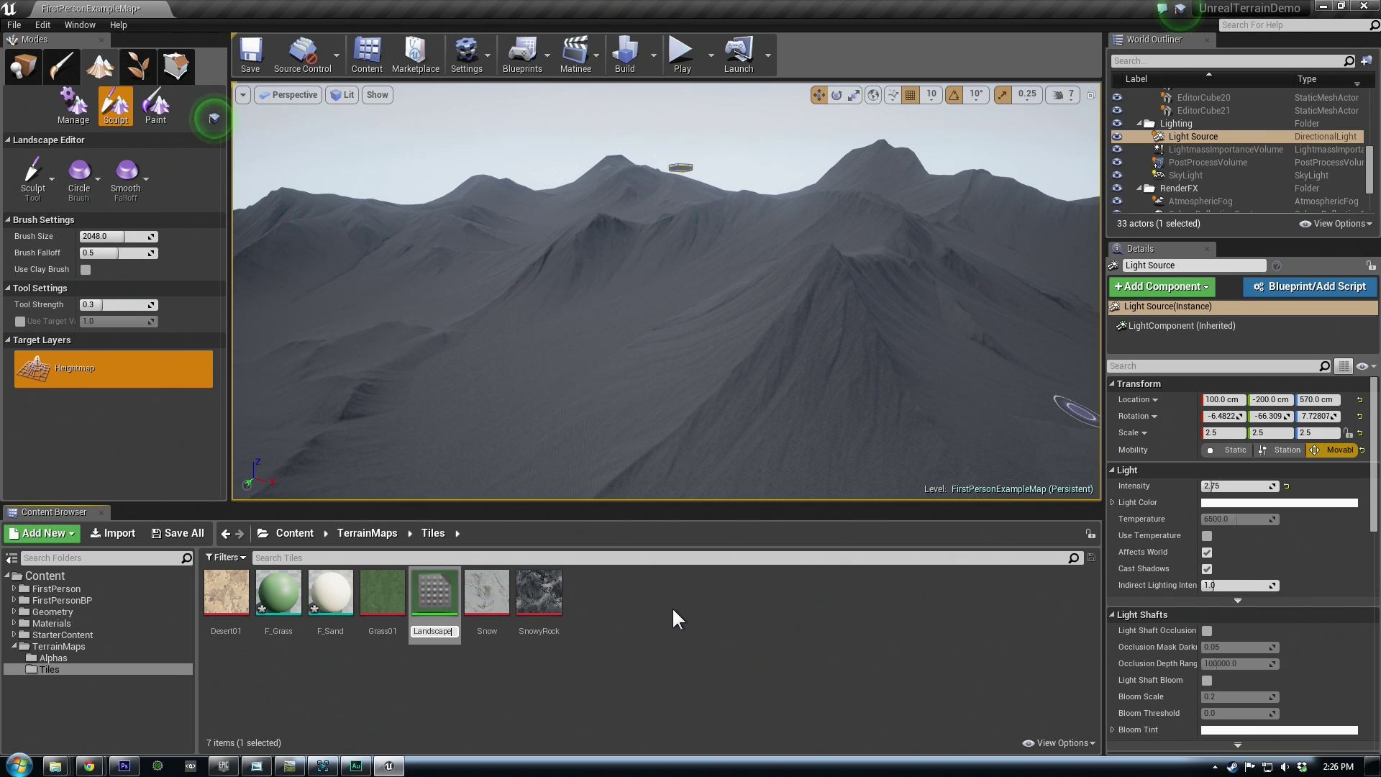
type("Master")
key("Return")
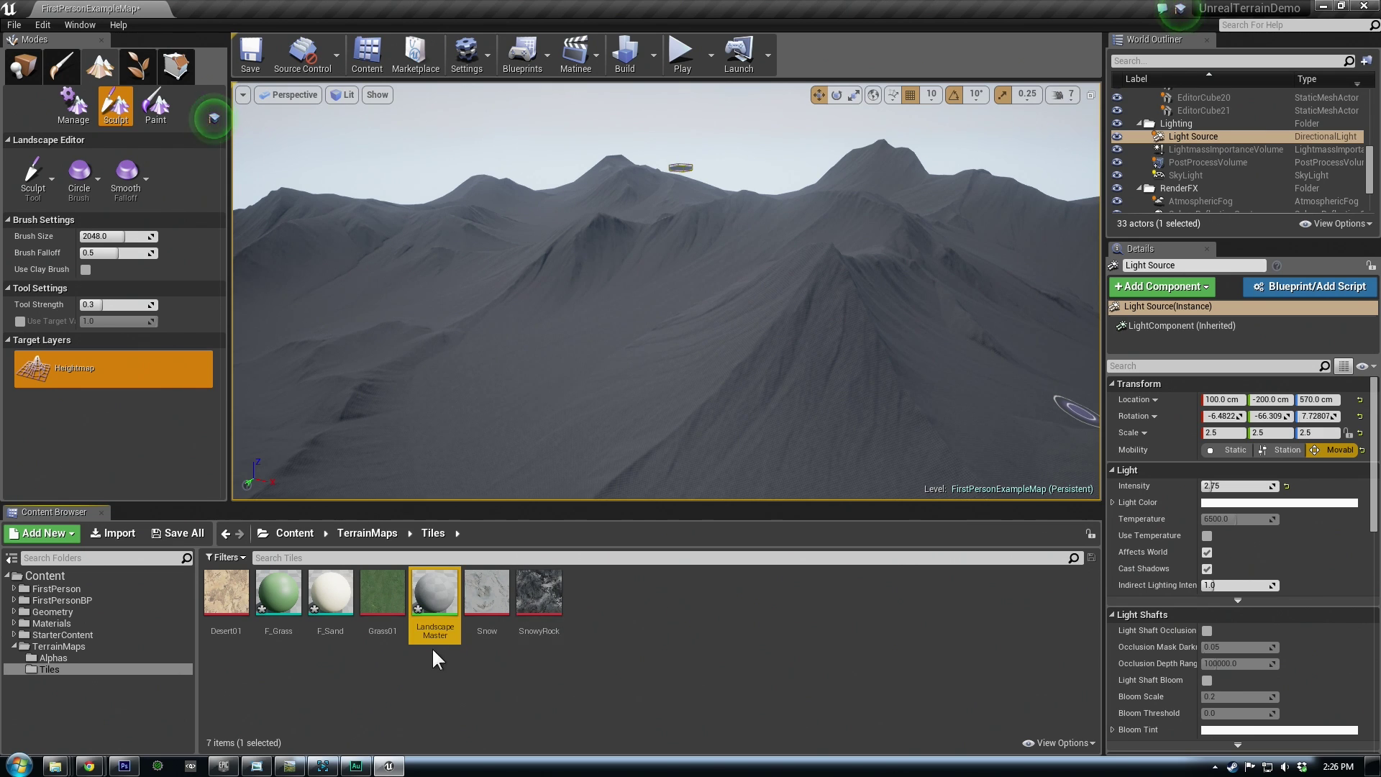
Open the LandscapeMaster material and enable Use Material Attributes for it
double_click(437, 608)
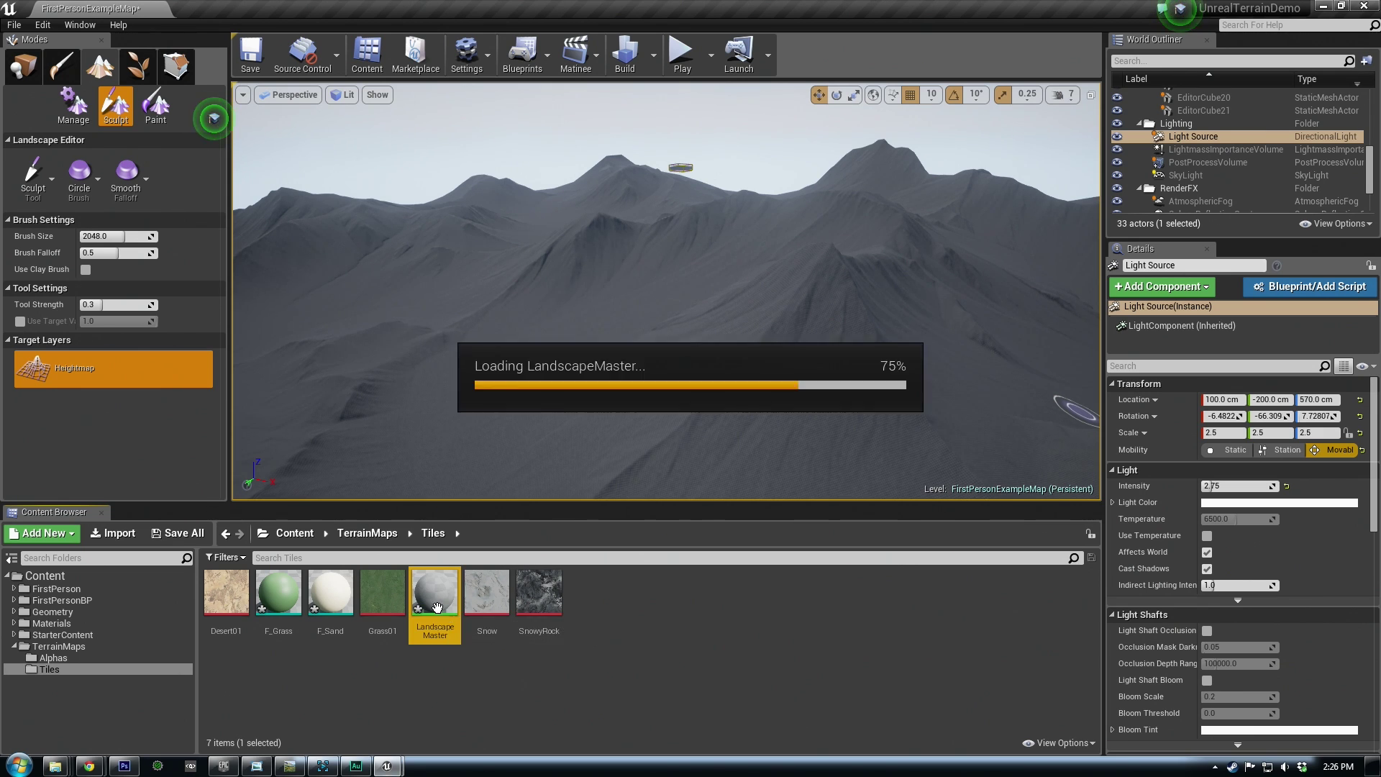
left_click_drag(574, 246, 644, 246)
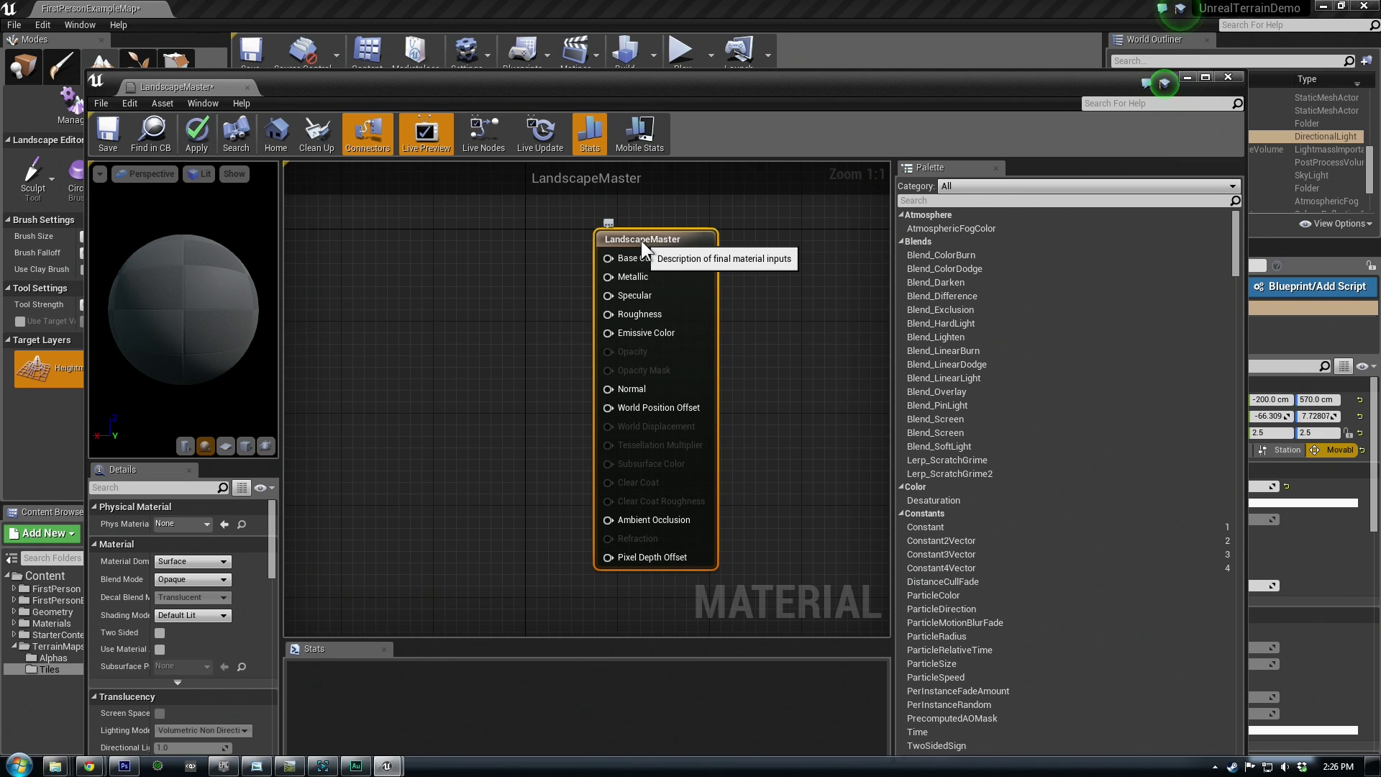
left_click_drag(270, 519, 273, 526)
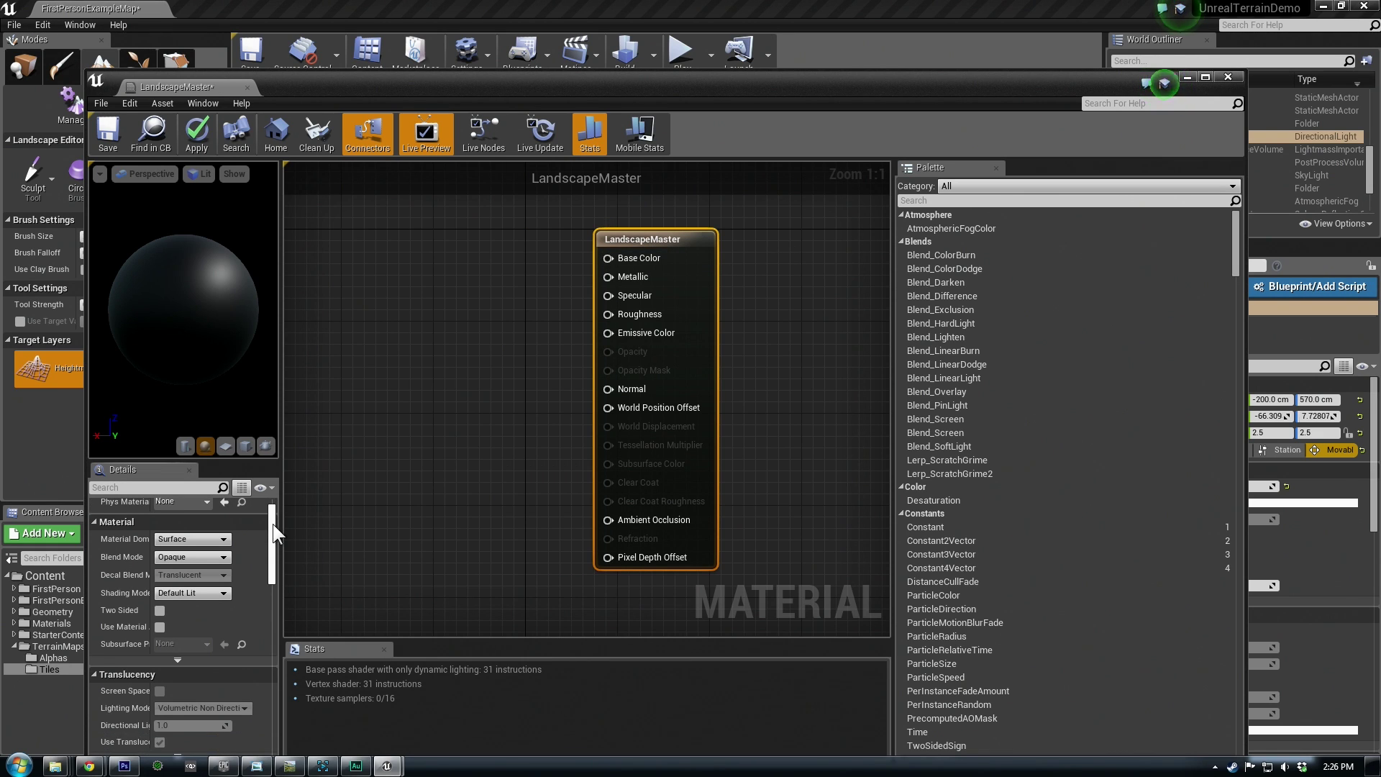
left_click_drag(635, 274, 645, 273)
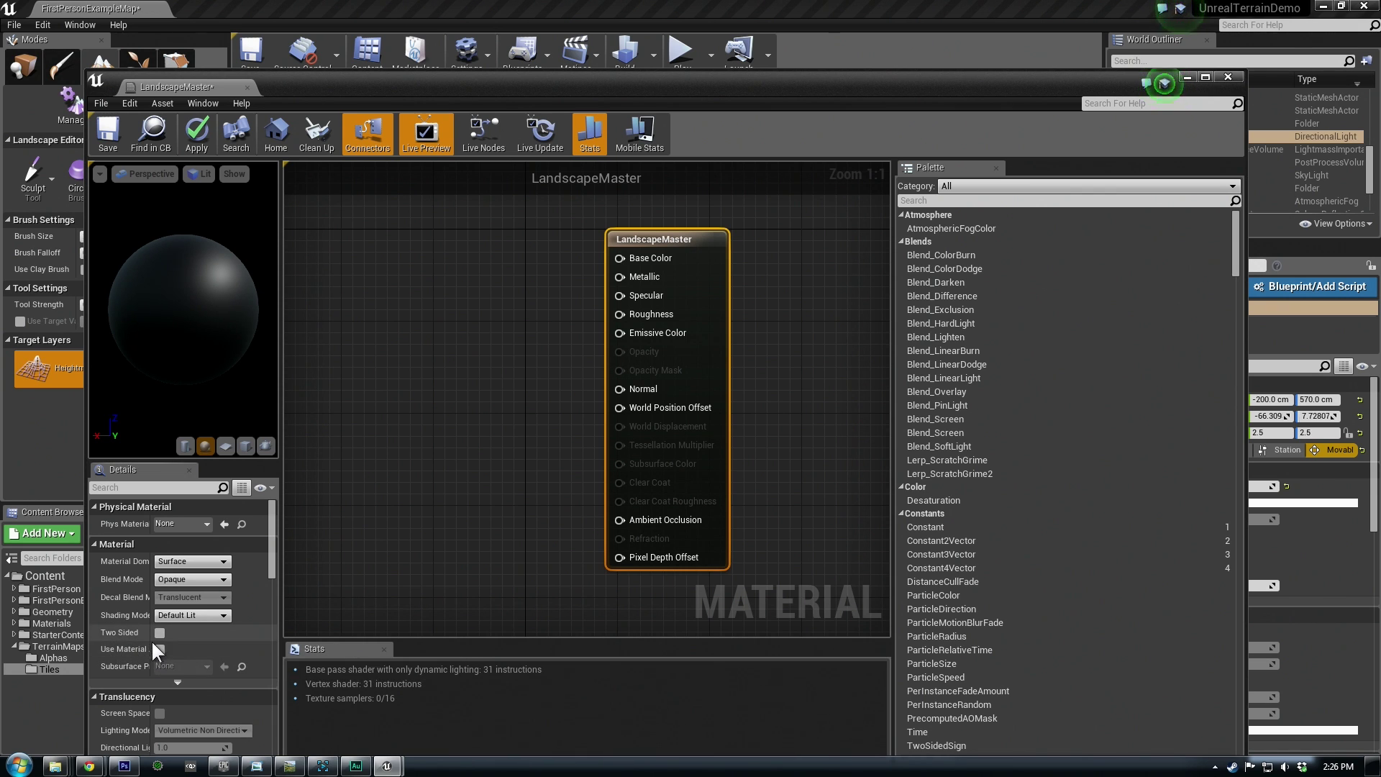
left_click_drag(280, 594, 427, 596)
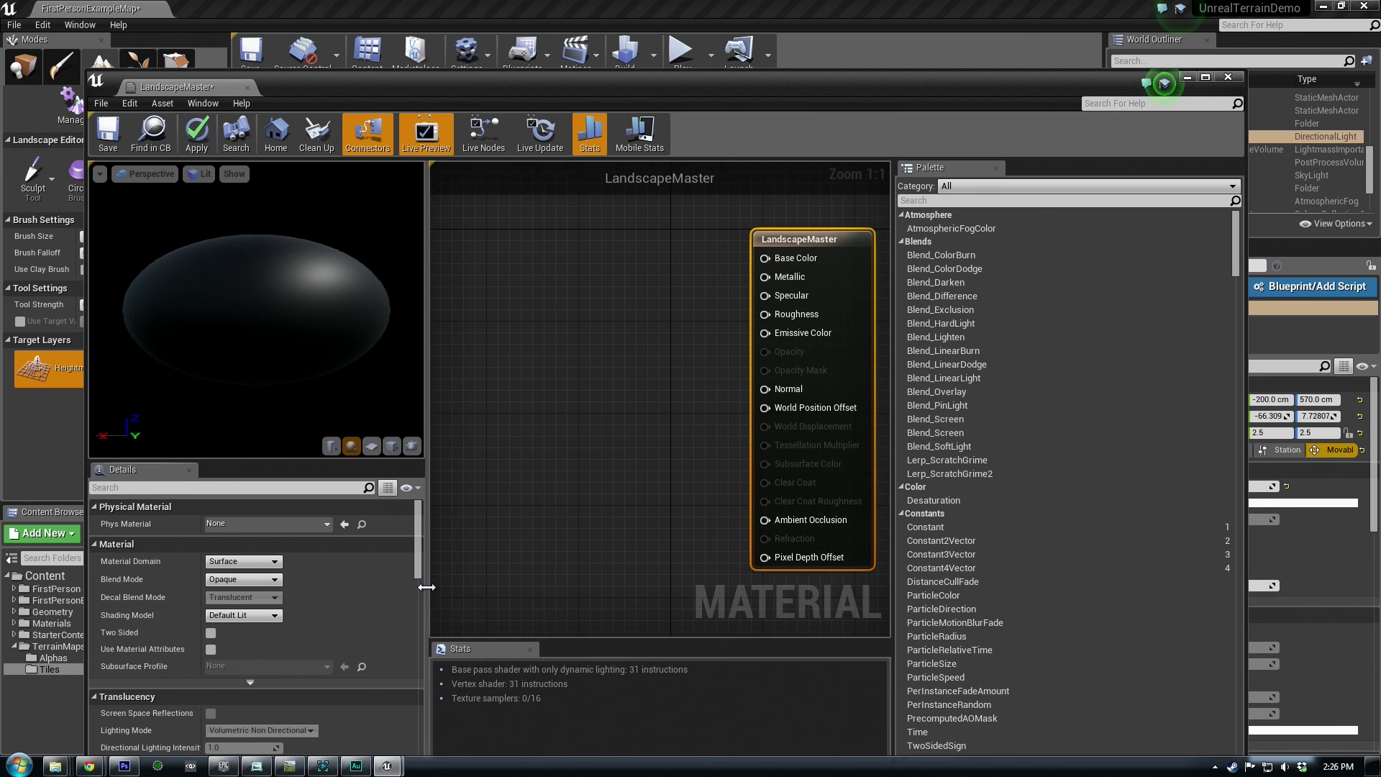
left_click(210, 650)
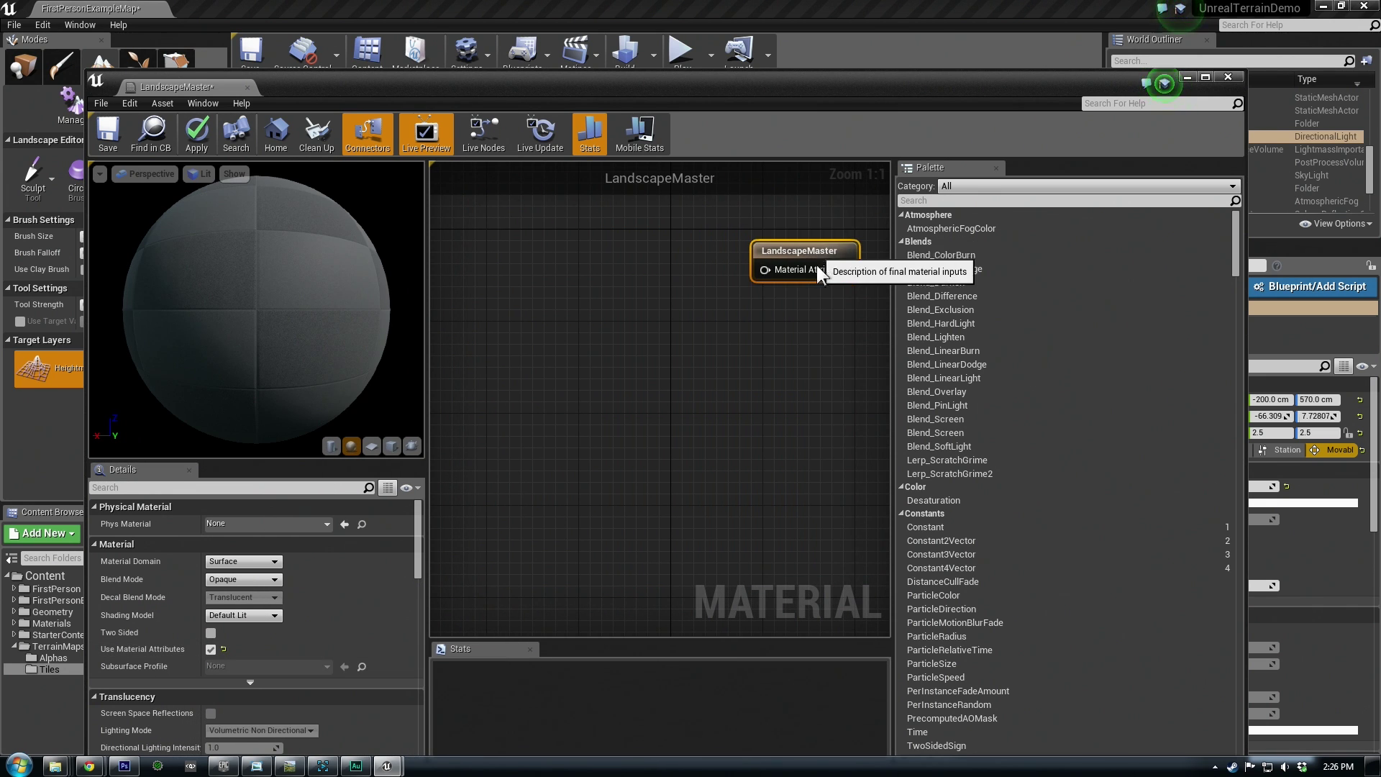
Add two material function call nodes to LandscapeMaster and assign F_Grass and F_Sand to them
scroll(758, 425, "down", 5)
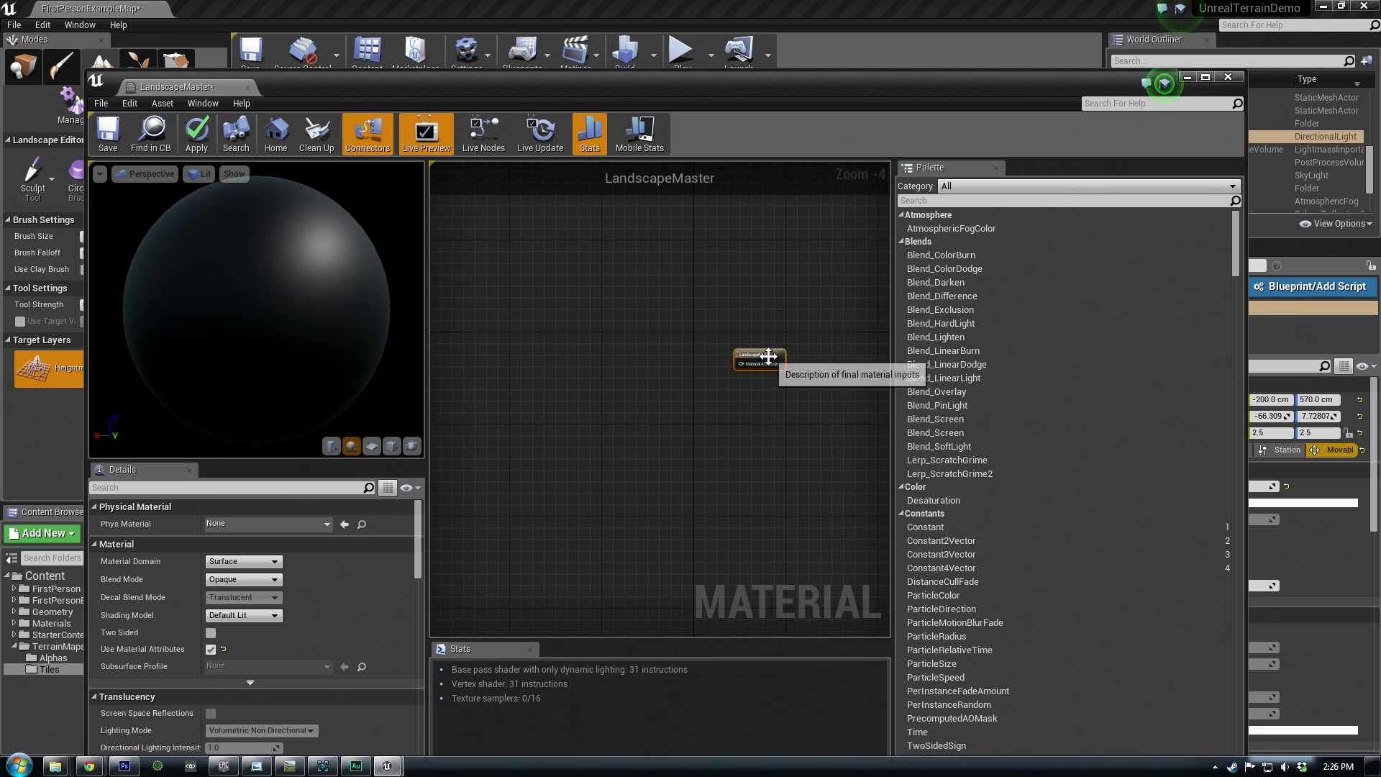
left_click(953, 201)
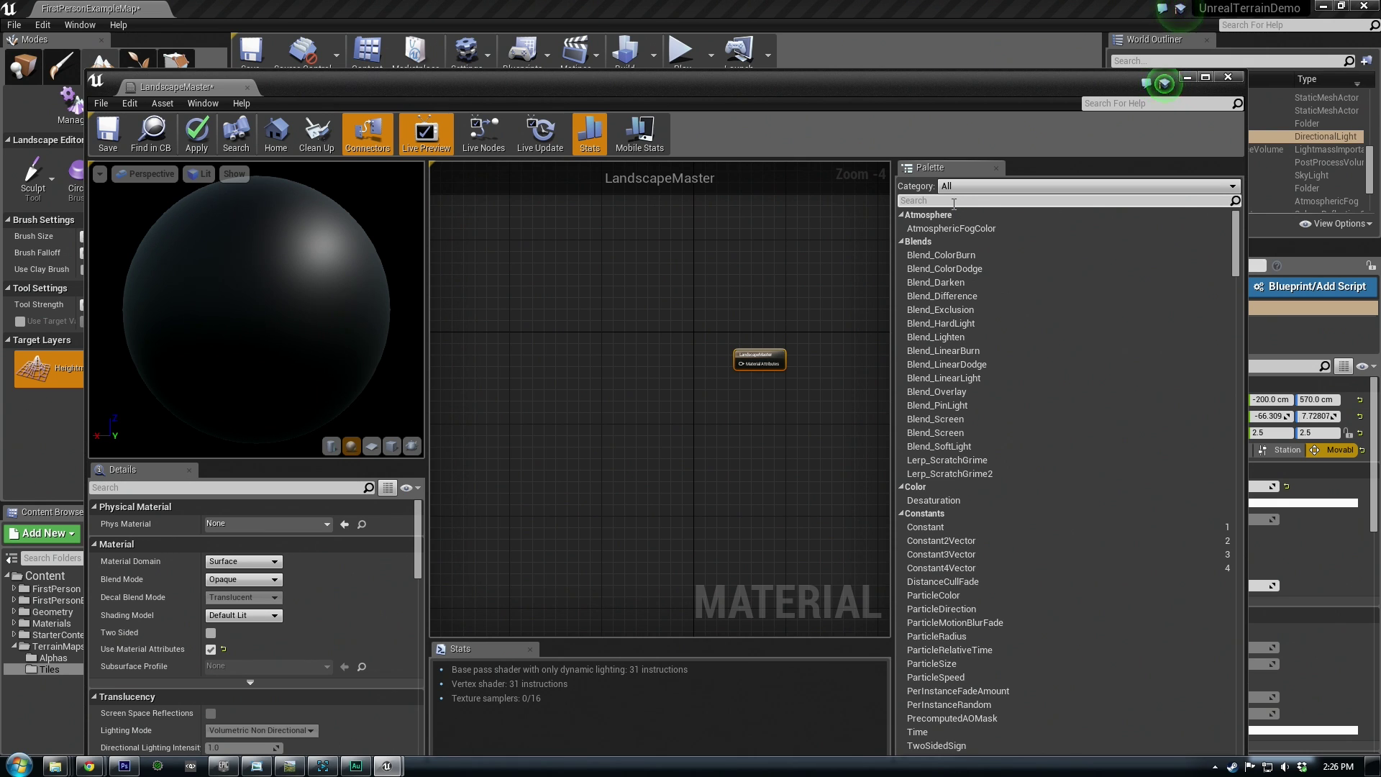
type("fun")
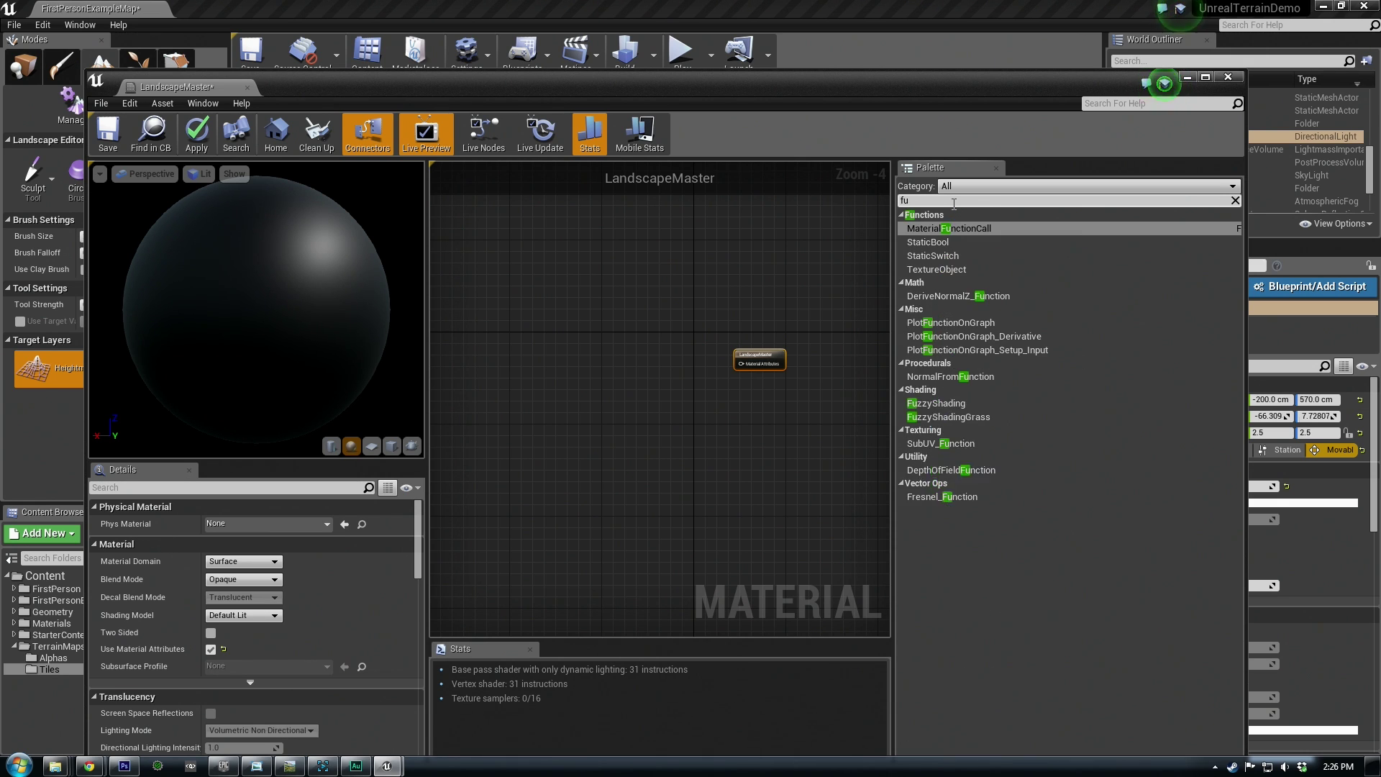
scroll(719, 367, "up", 1)
left_click_drag(993, 241, 651, 308)
left_click(321, 525)
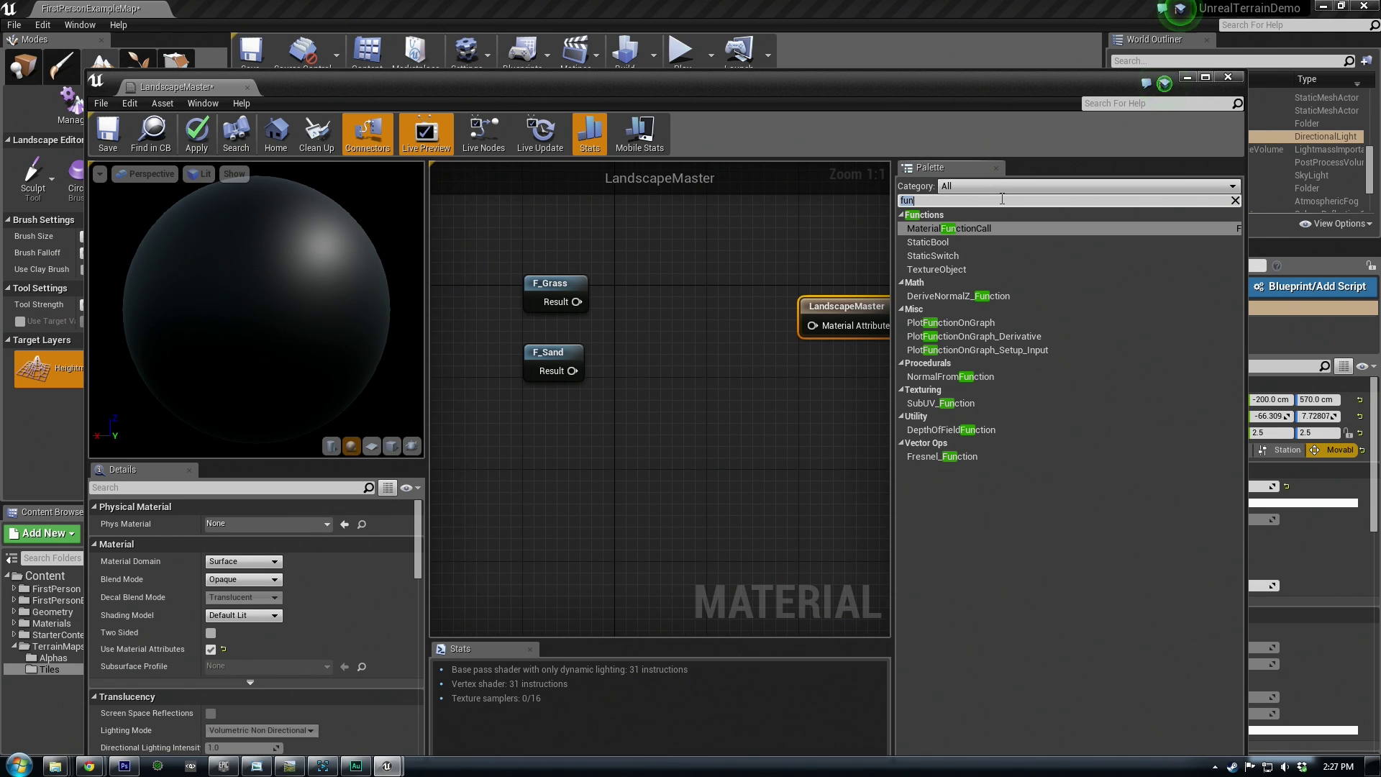
Add a MatLayerBlend_Standard node and arrange it between the two function nodes and the LandscapeMaster output node
left_click(1002, 199)
type("materi")
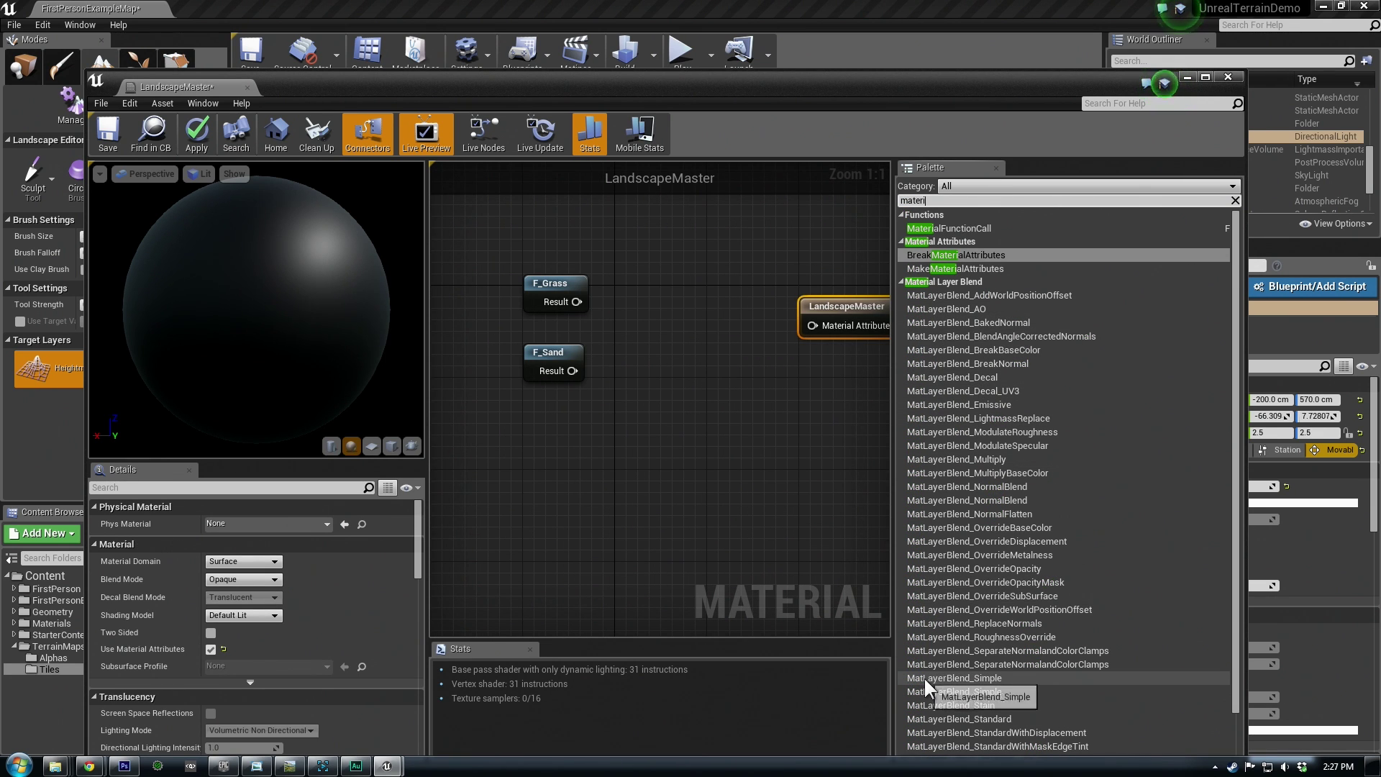
left_click(957, 719)
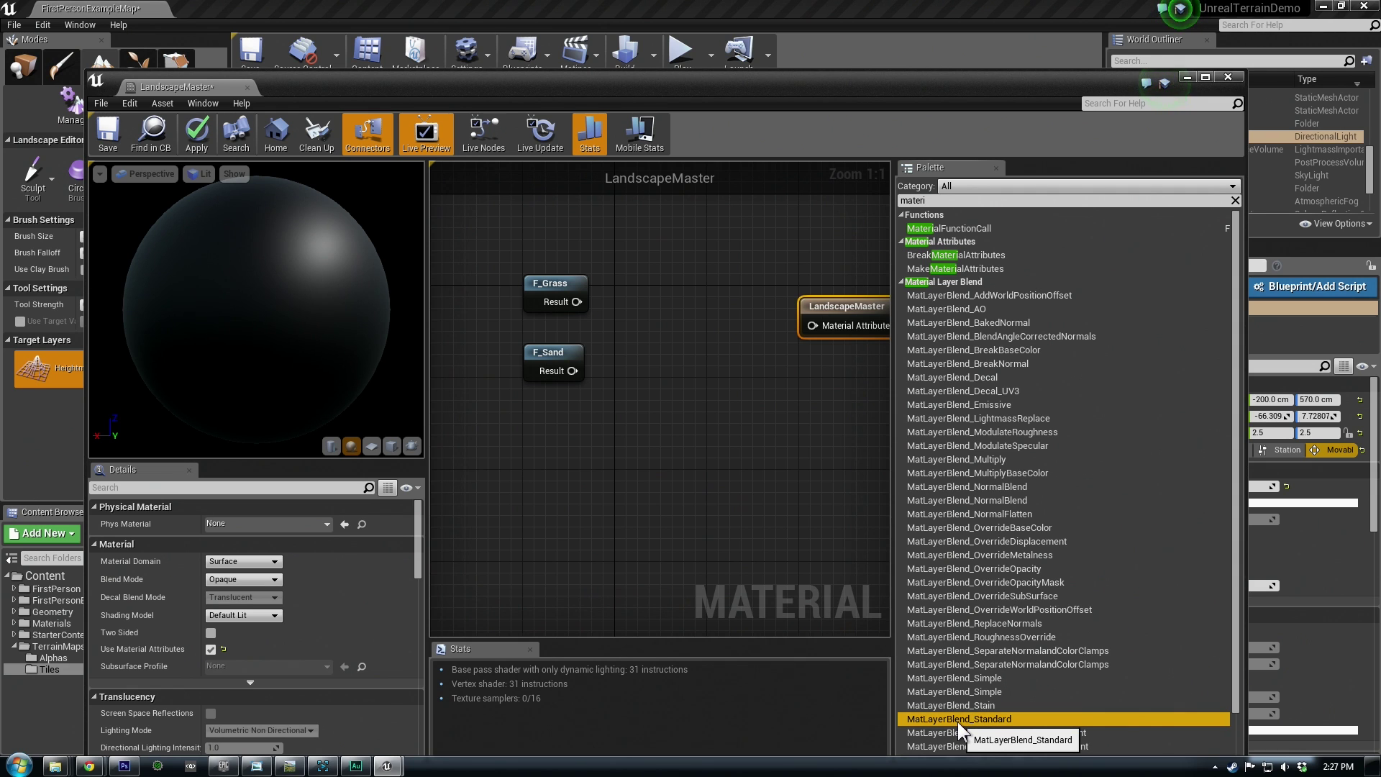
left_click_drag(964, 719, 718, 332)
right_click_drag(764, 447, 635, 459)
left_click_drag(727, 319, 874, 352)
right_click_drag(671, 472, 757, 457)
right_click_drag(797, 417, 721, 419)
scroll(721, 419, "down", 1)
left_click_drag(711, 352, 717, 312)
Connect F_Grass to the blend's Base Material, F_Sand to its Top Material, and Blended Material to LandscapeMaster's Material Attributes
left_click_drag(509, 322, 667, 333)
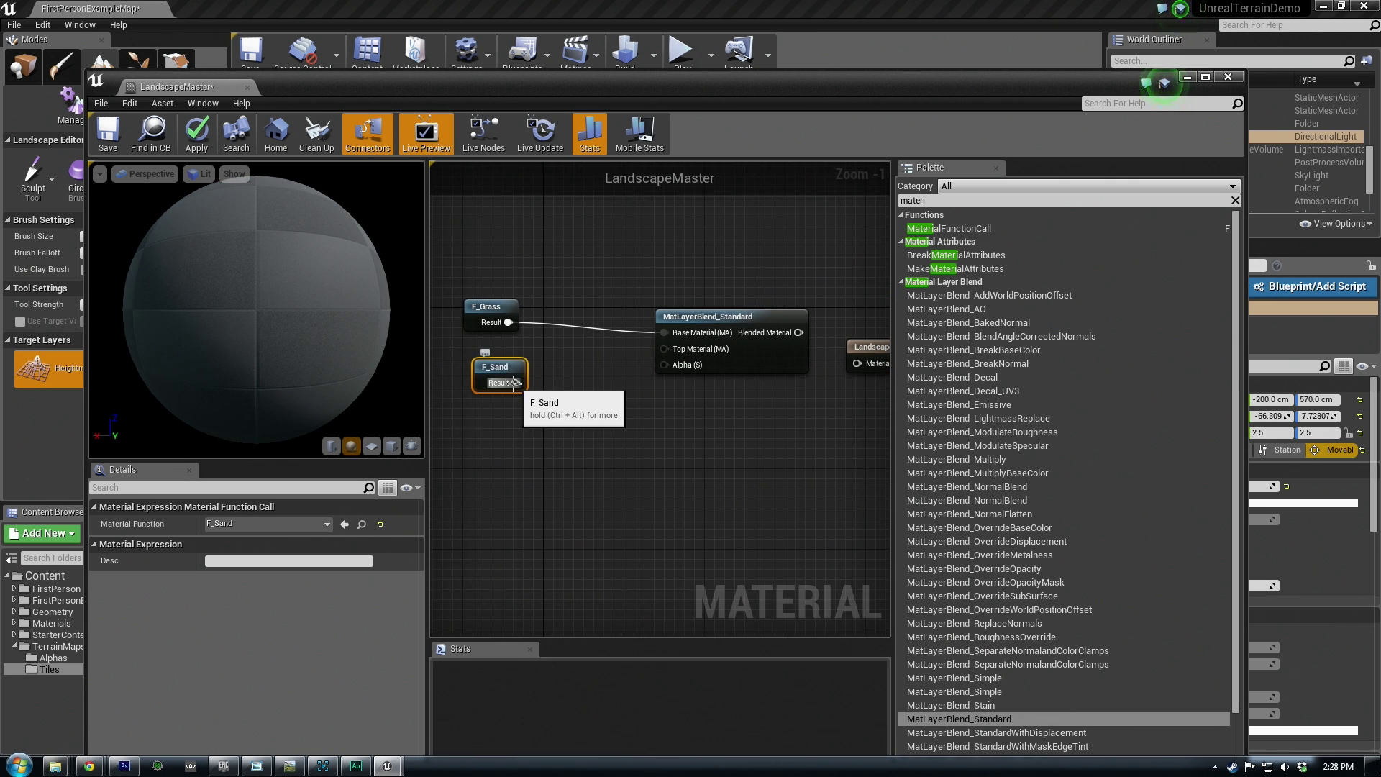
left_click_drag(515, 383, 664, 349)
left_click_drag(686, 326, 808, 327)
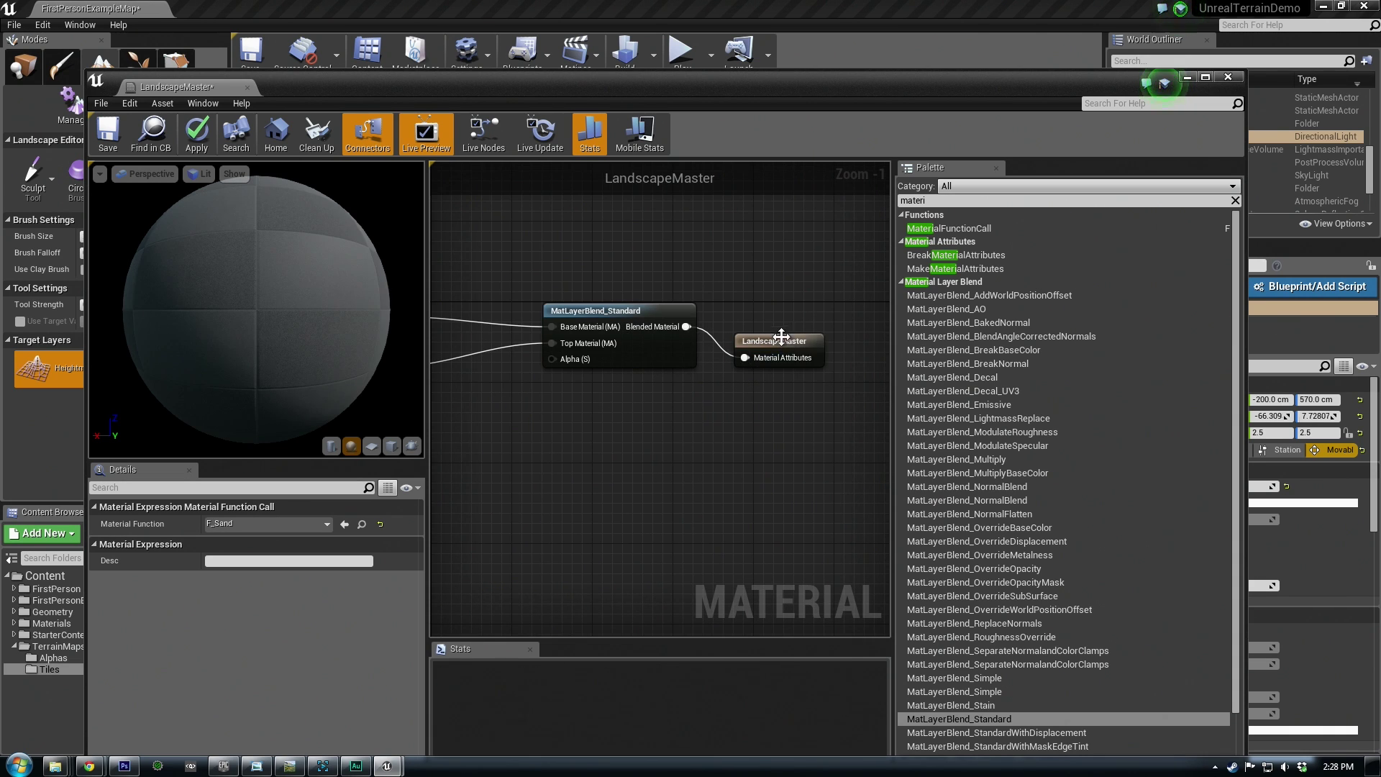
Add a HeightLerp node below the function nodes and connect its Alpha output to the Alpha input of MatLayerBlend_Standard
right_click_drag(631, 459, 735, 443)
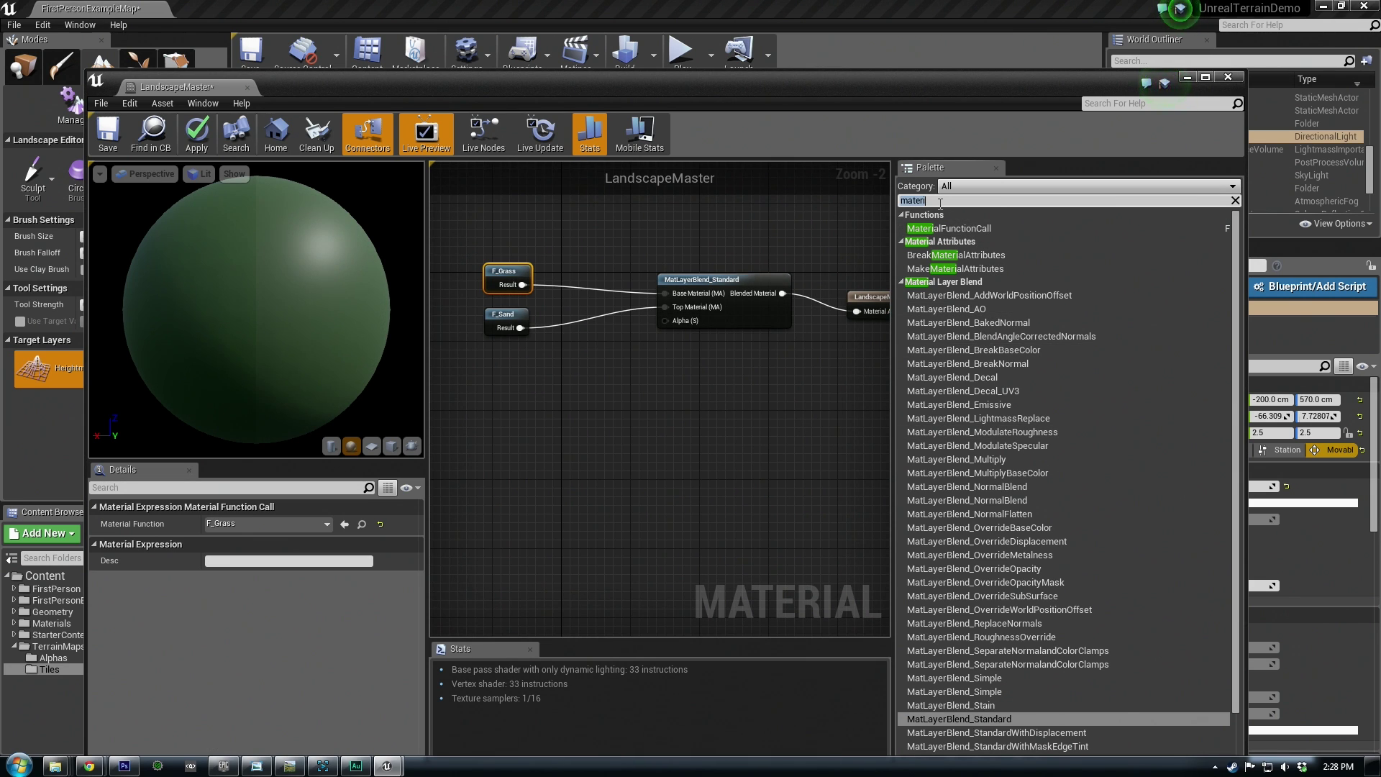
type("height")
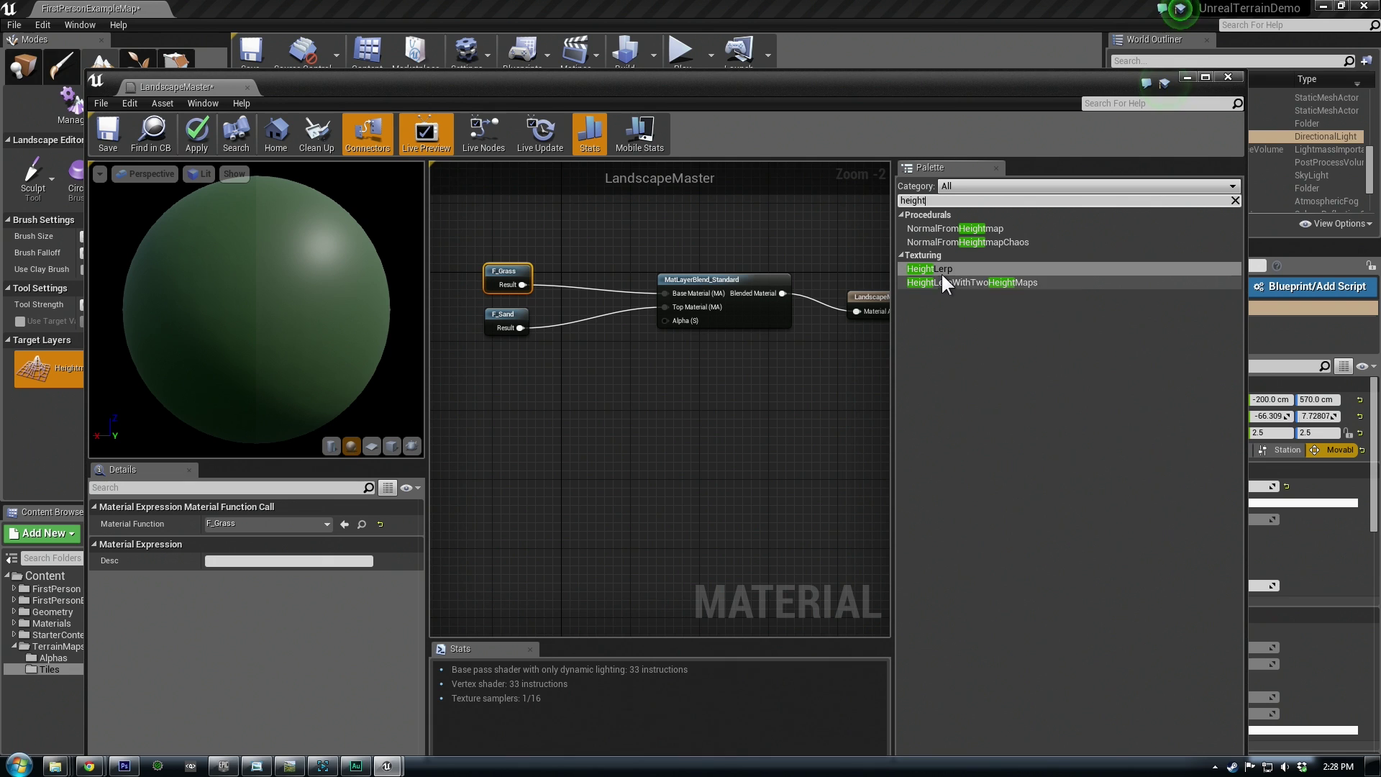
left_click_drag(936, 269, 519, 428)
left_click_drag(609, 454, 667, 321)
right_click_drag(542, 430, 616, 407)
left_click_drag(630, 403, 647, 394)
right_click_drag(507, 430, 634, 456)
left_click_drag(734, 395, 710, 403)
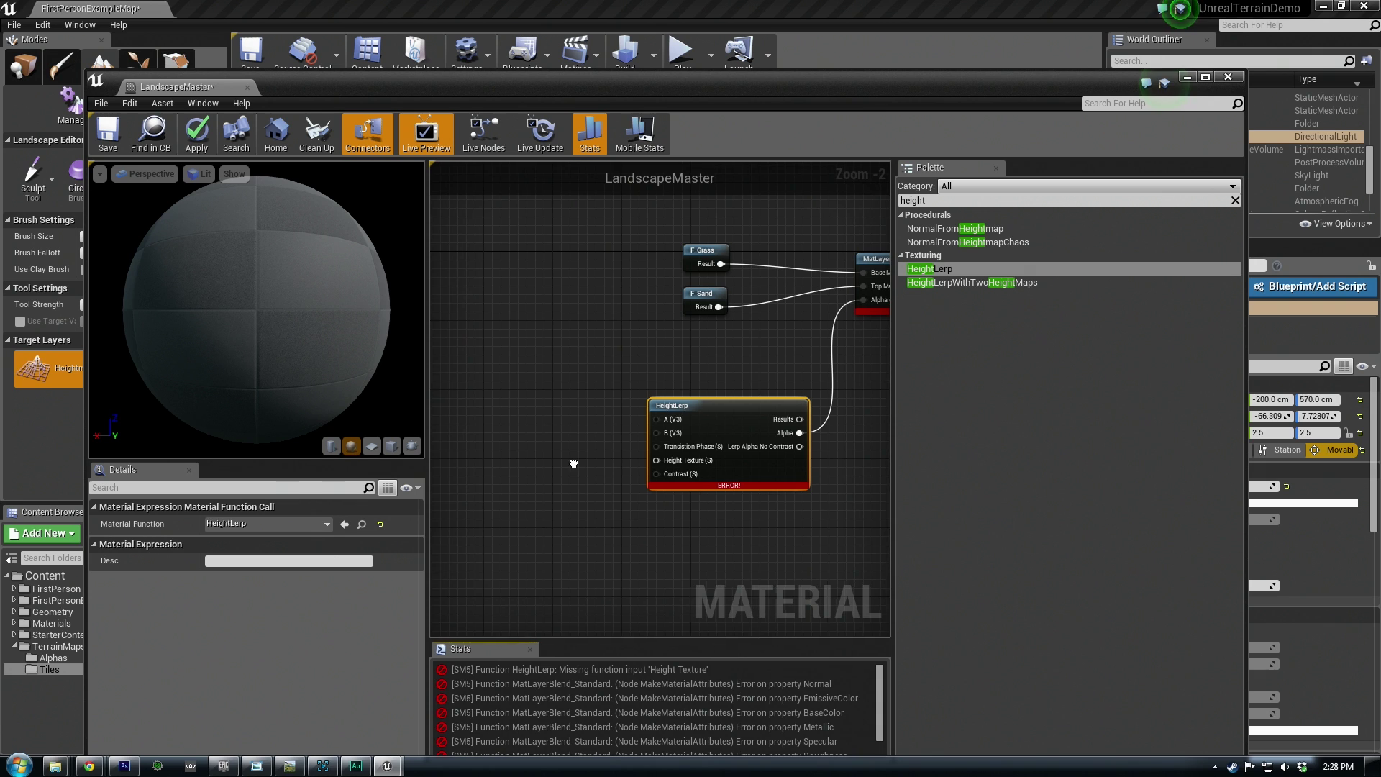
Add a Texture Sample node beside HeightLerp and assign the T_Perlin_Noise_M texture to it
right_click_drag(560, 448, 568, 451)
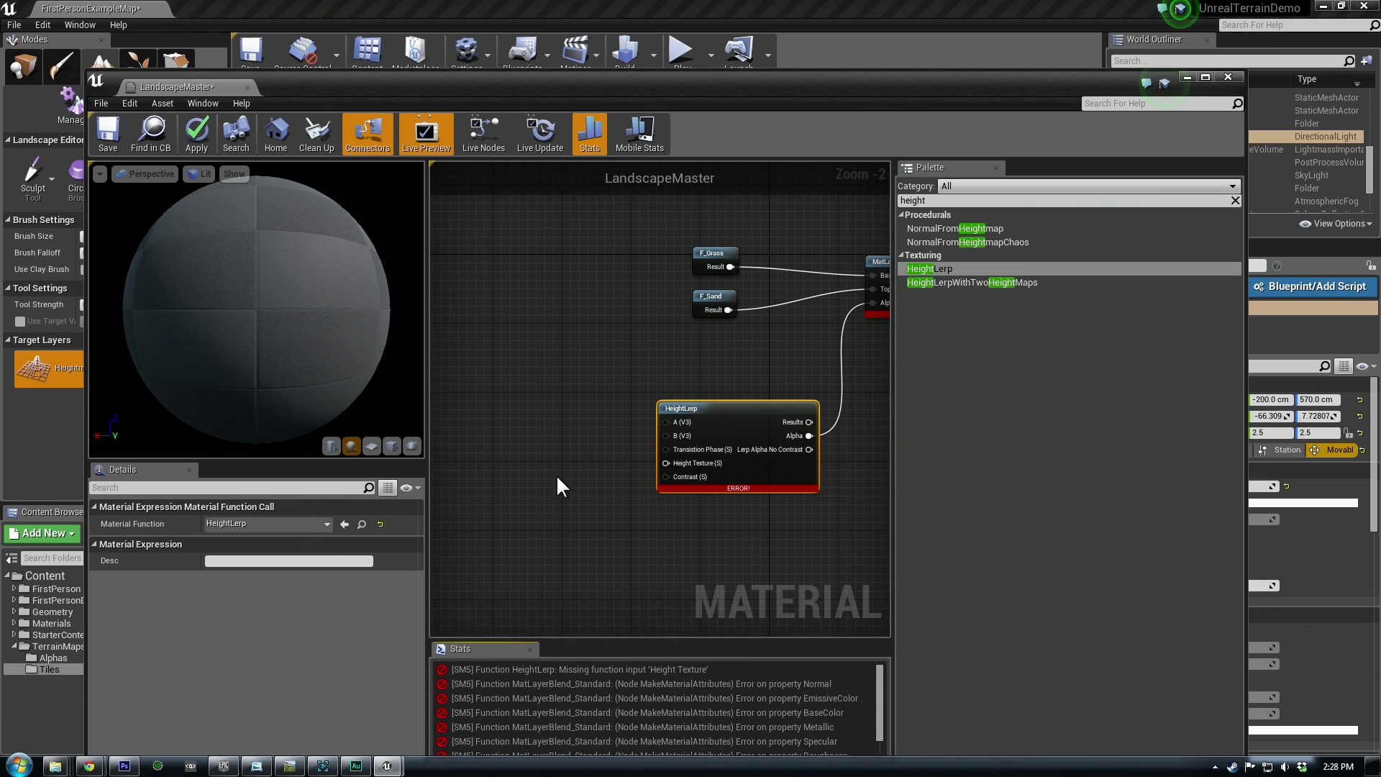
key("t")
left_click(556, 475)
left_click_drag(586, 488, 558, 476)
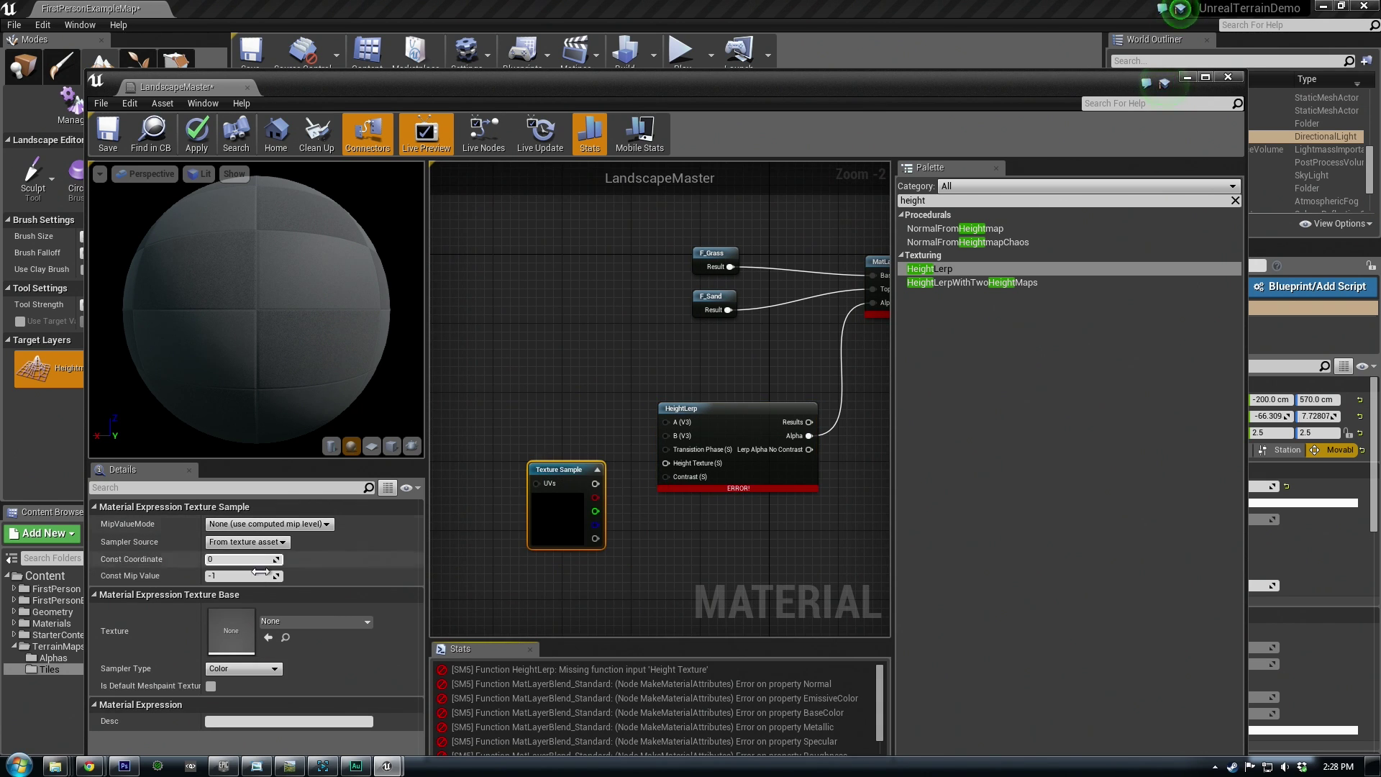
left_click(319, 622)
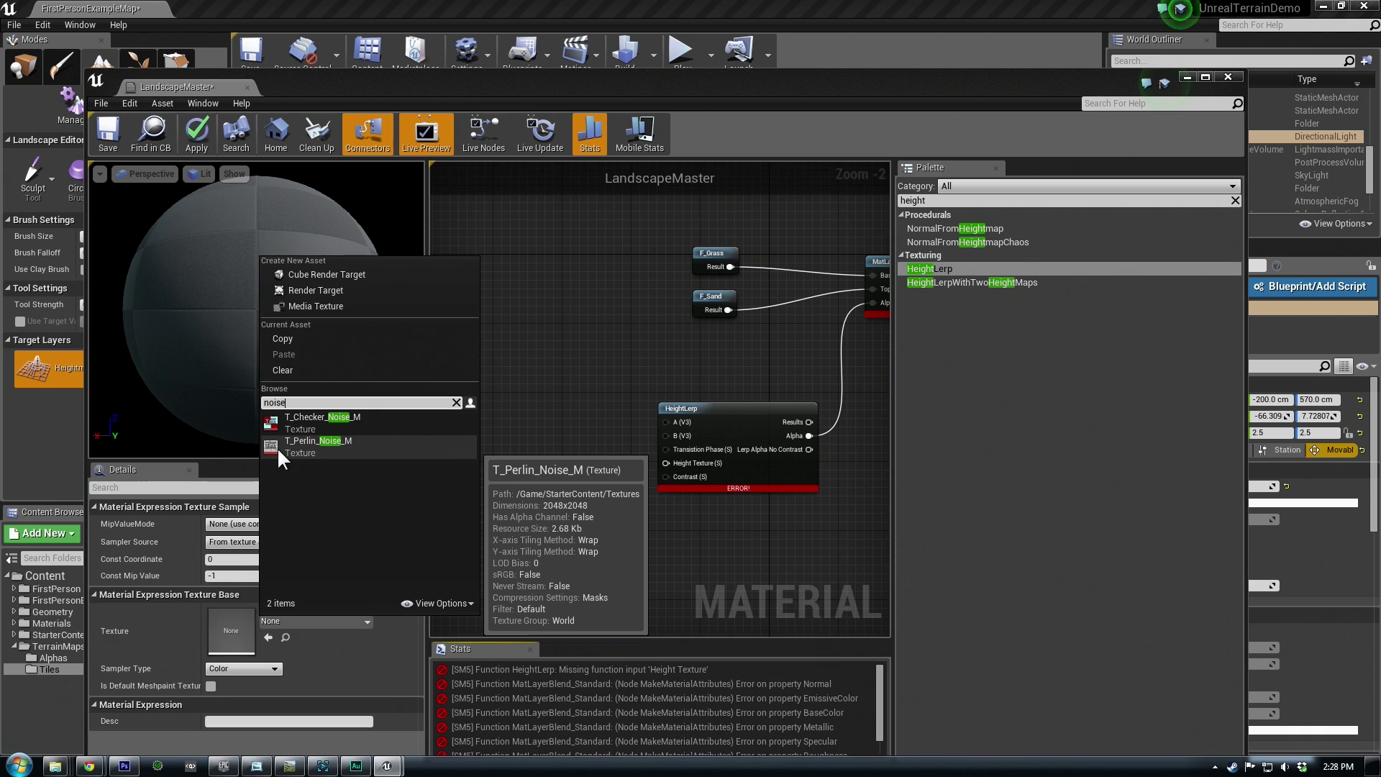
left_click(278, 447)
Connect the noise Texture Sample's colour output to HeightLerp's Height Texture input and position the sample beside HeightLerp
left_click_drag(568, 466, 667, 463)
left_click_drag(543, 470, 561, 469)
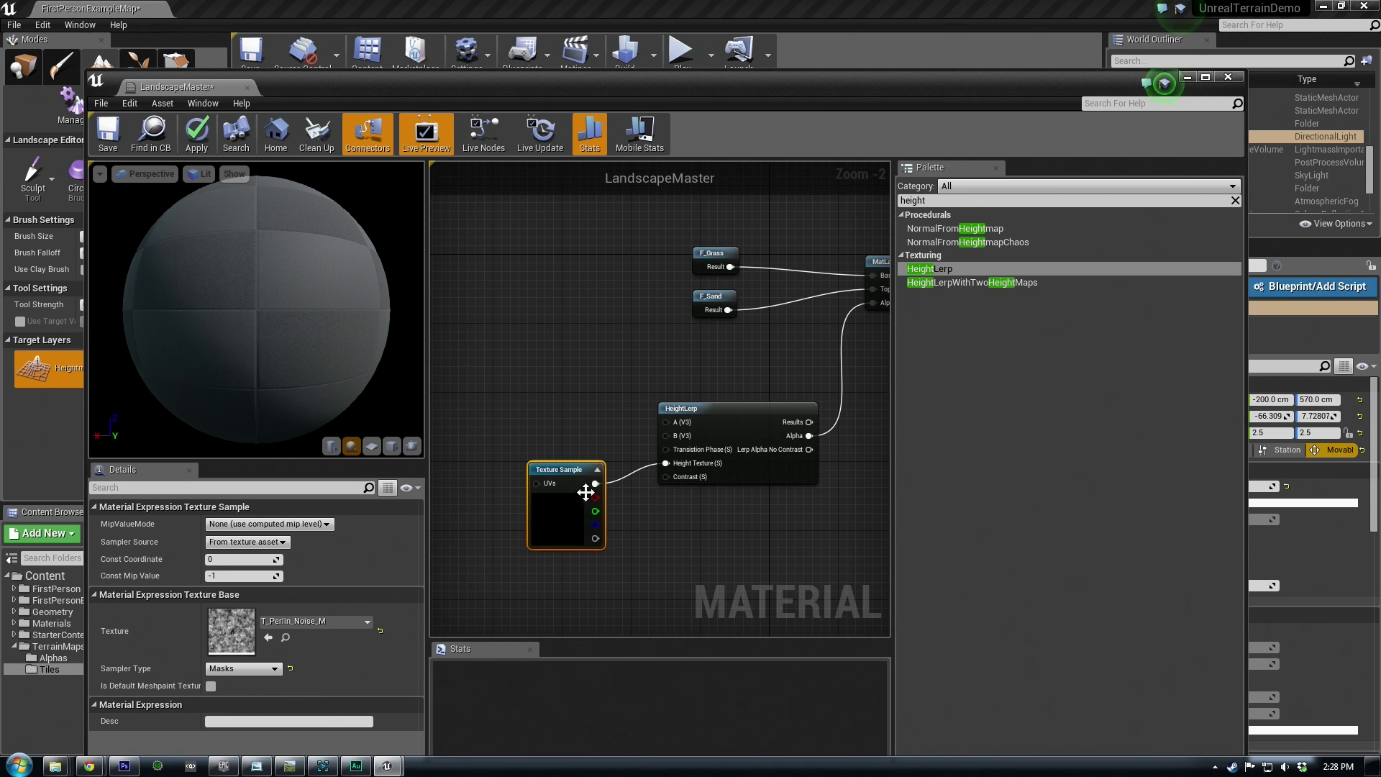
right_click_drag(670, 531, 666, 514)
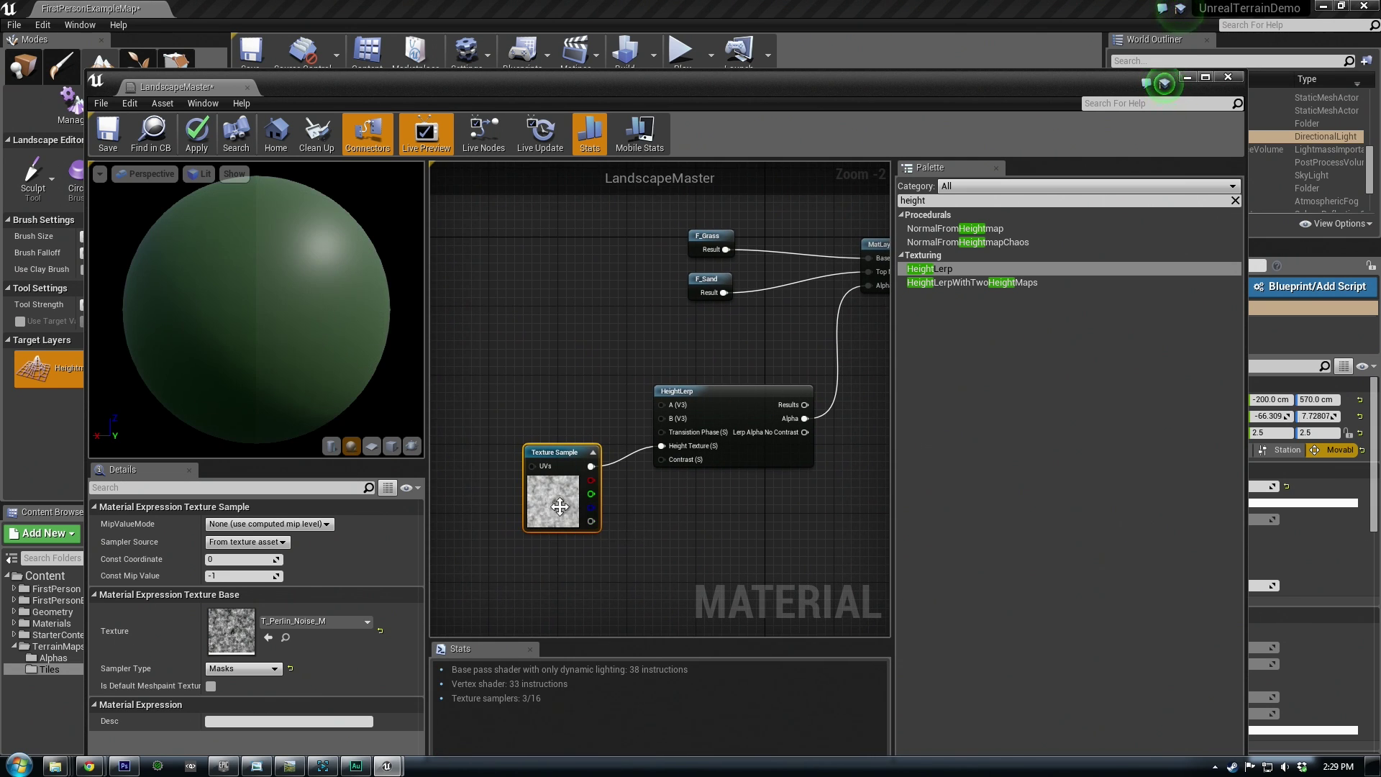
left_click_drag(560, 506, 569, 523)
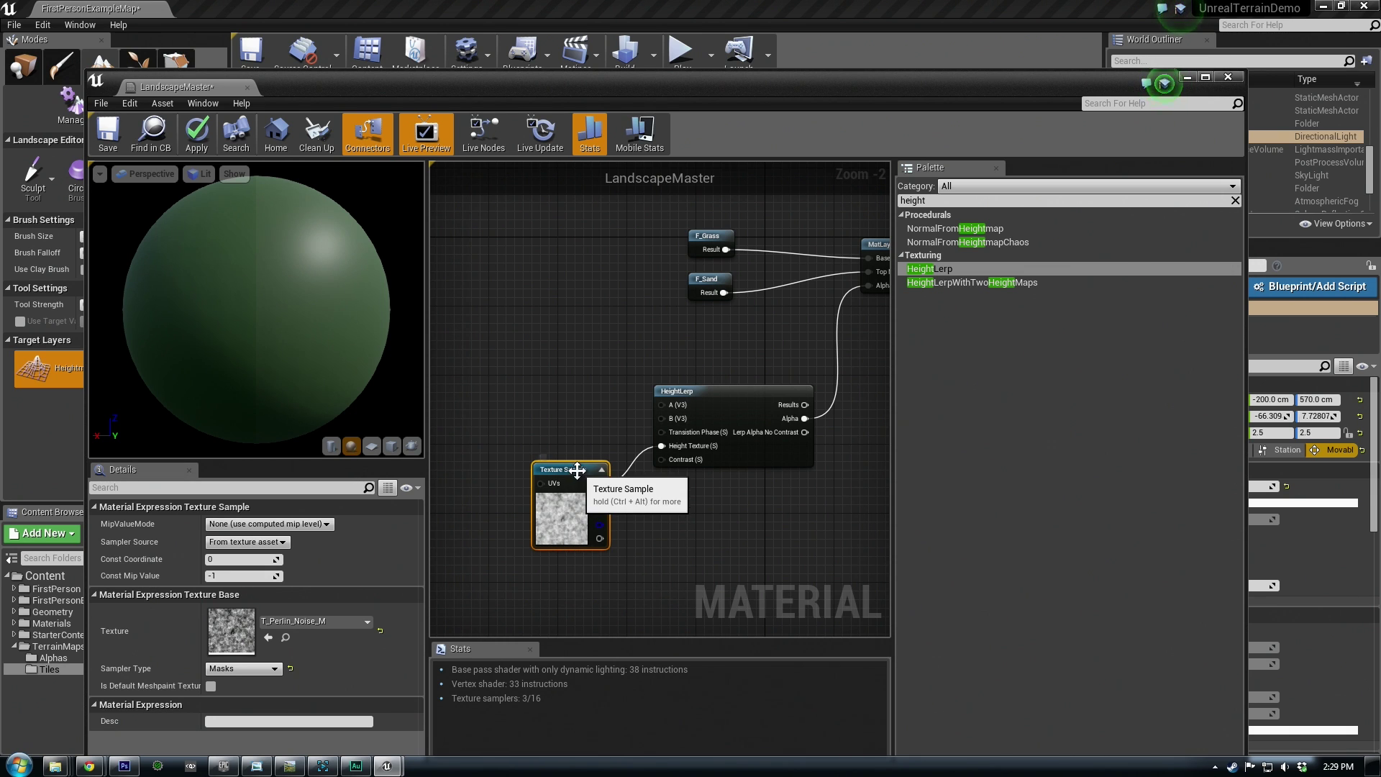
left_click_drag(580, 498, 563, 489)
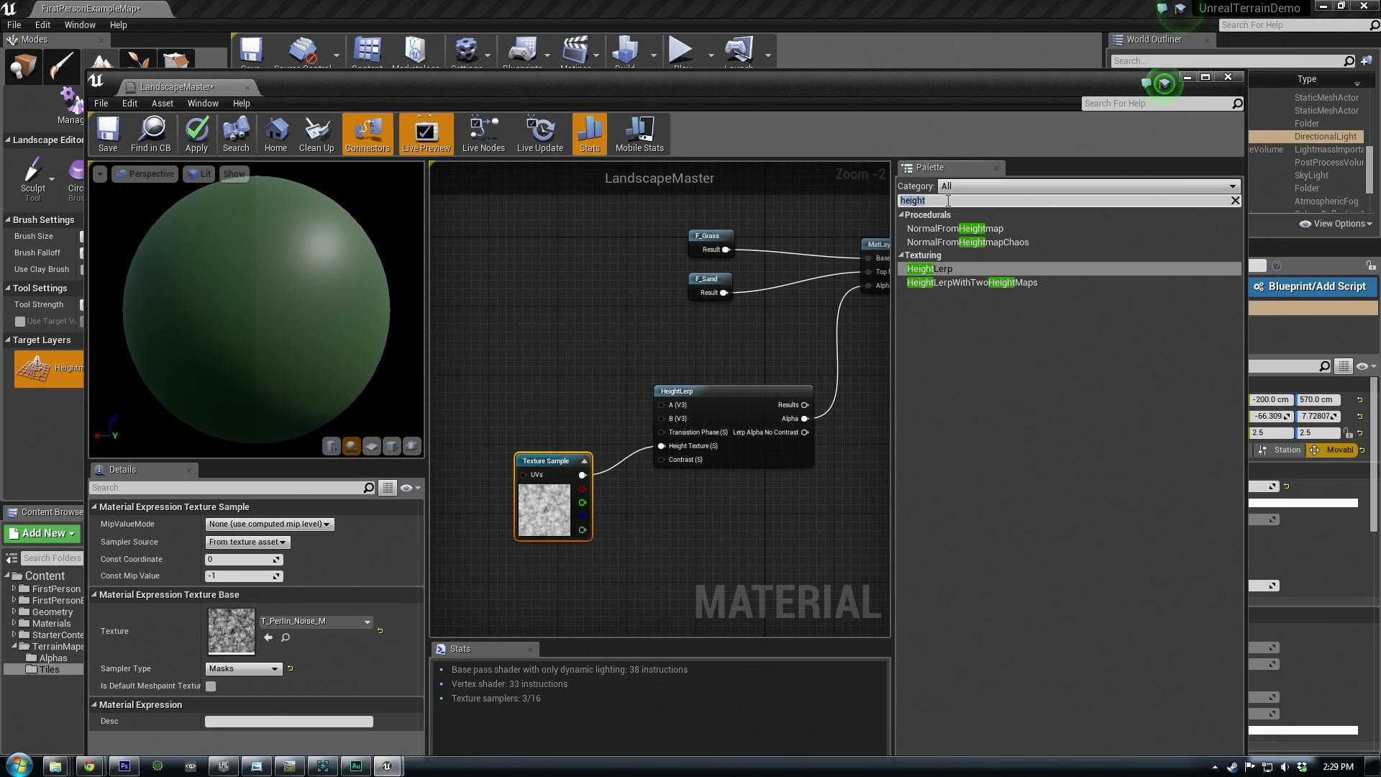
Add a LandscapeLayerCoords node with a mapping scale of 5 and connect it to the noise Texture Sample's UVs
type("land")
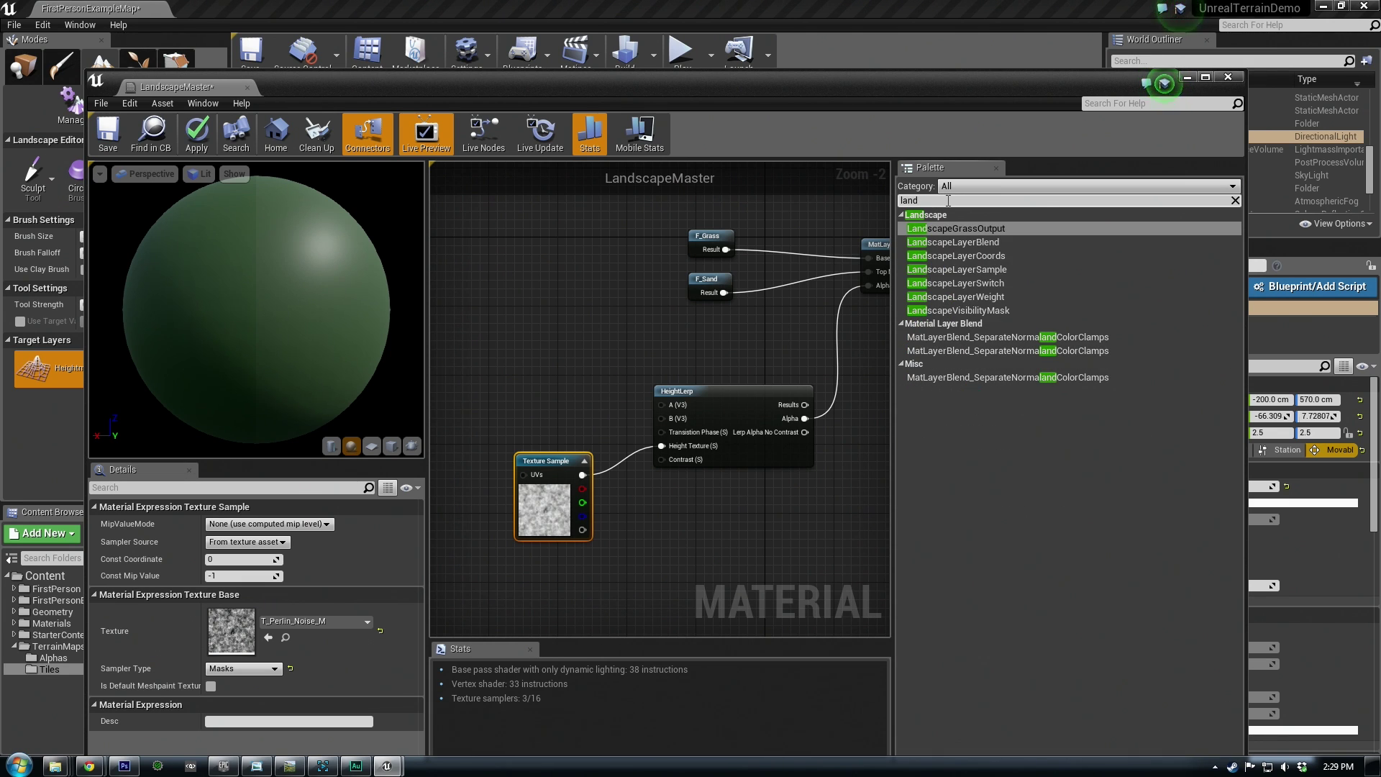
left_click_drag(963, 253, 444, 456)
left_click(252, 559)
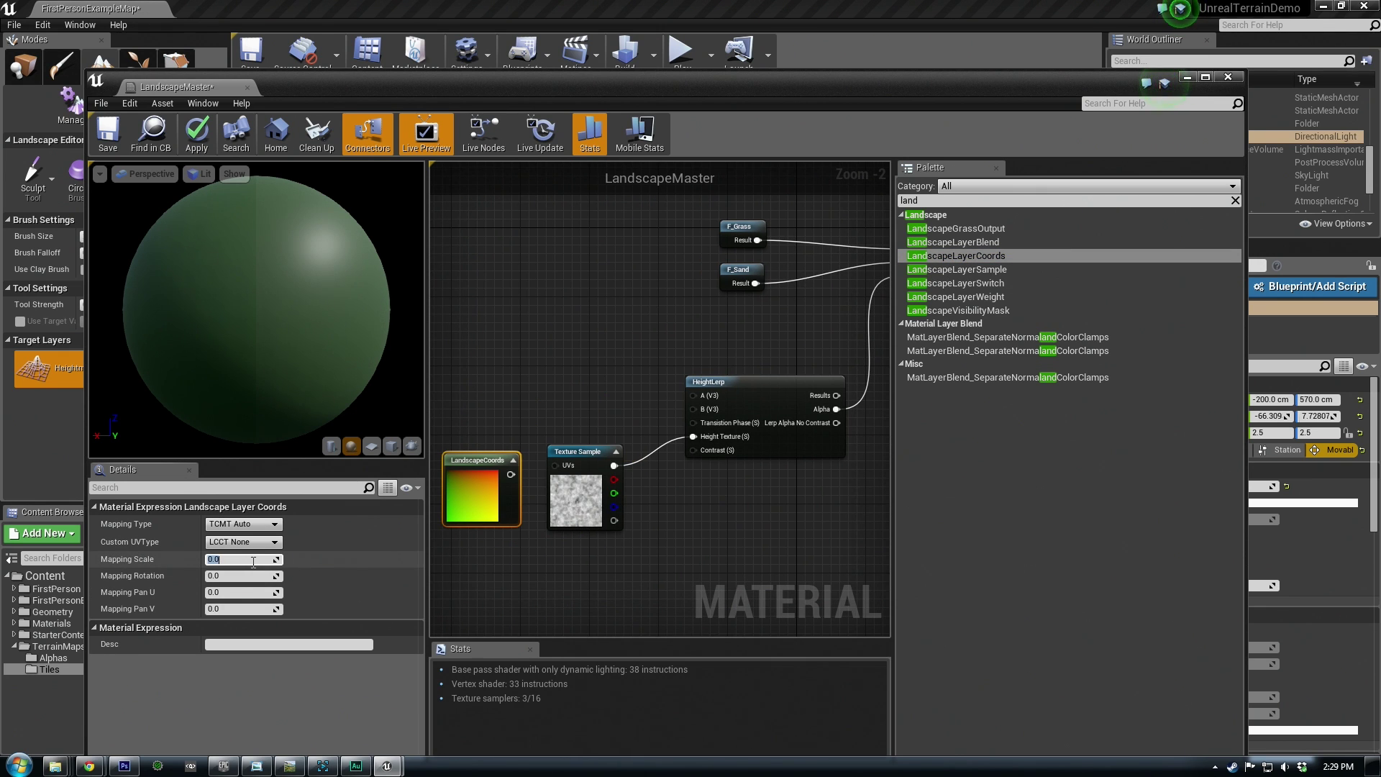
type("5")
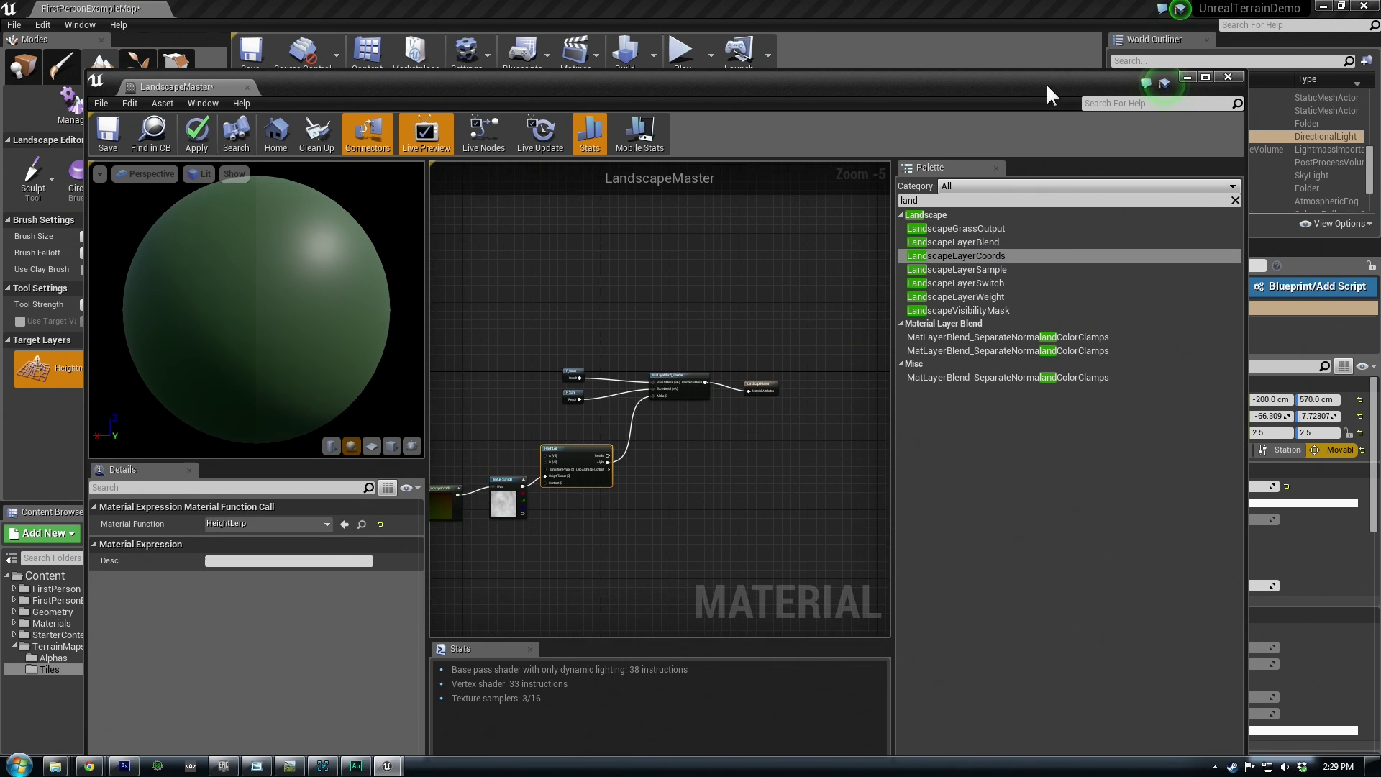
Space out the Texture Sample and HeightLerp nodes so there is more room between them
left_click_drag(1046, 83, 1033, 62)
right_click_drag(633, 402, 703, 382)
scroll(583, 515, "up", 4)
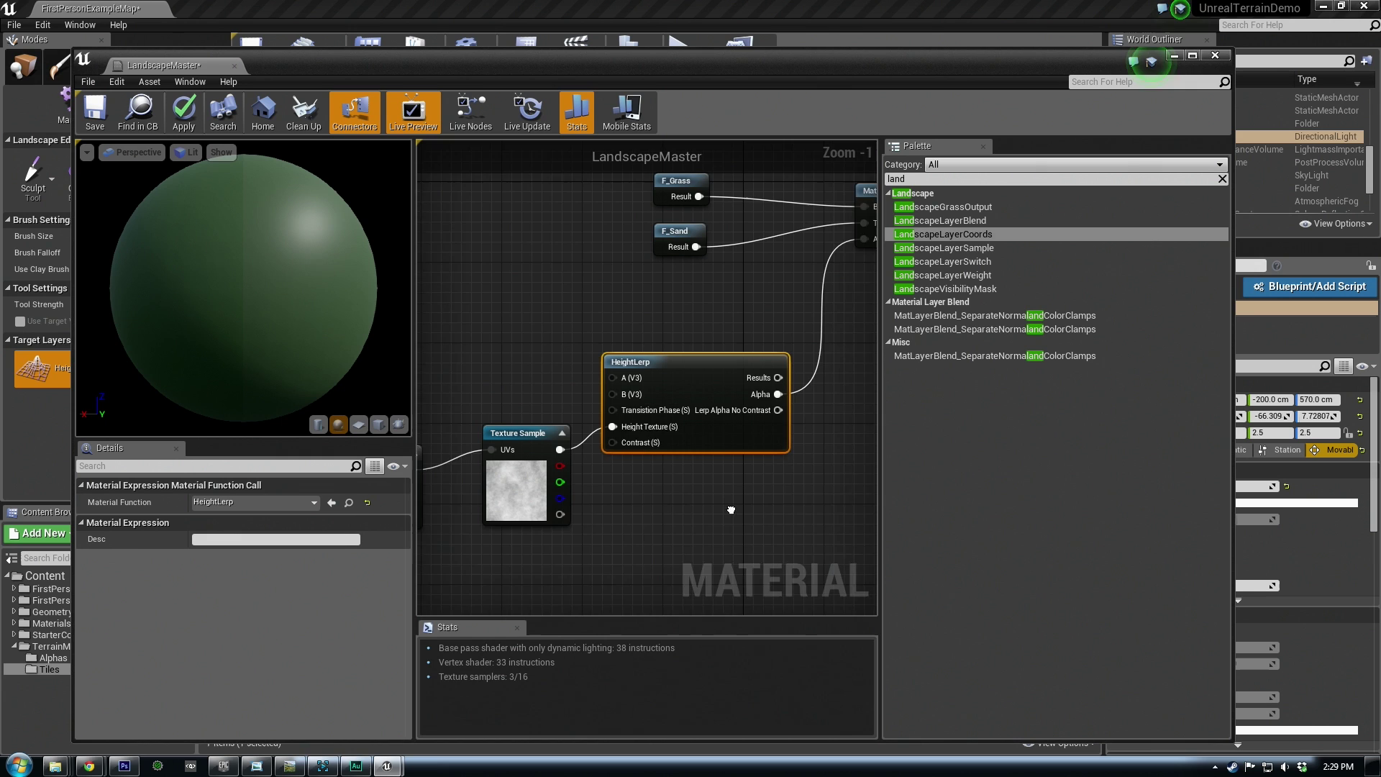
right_click_drag(708, 517, 748, 528)
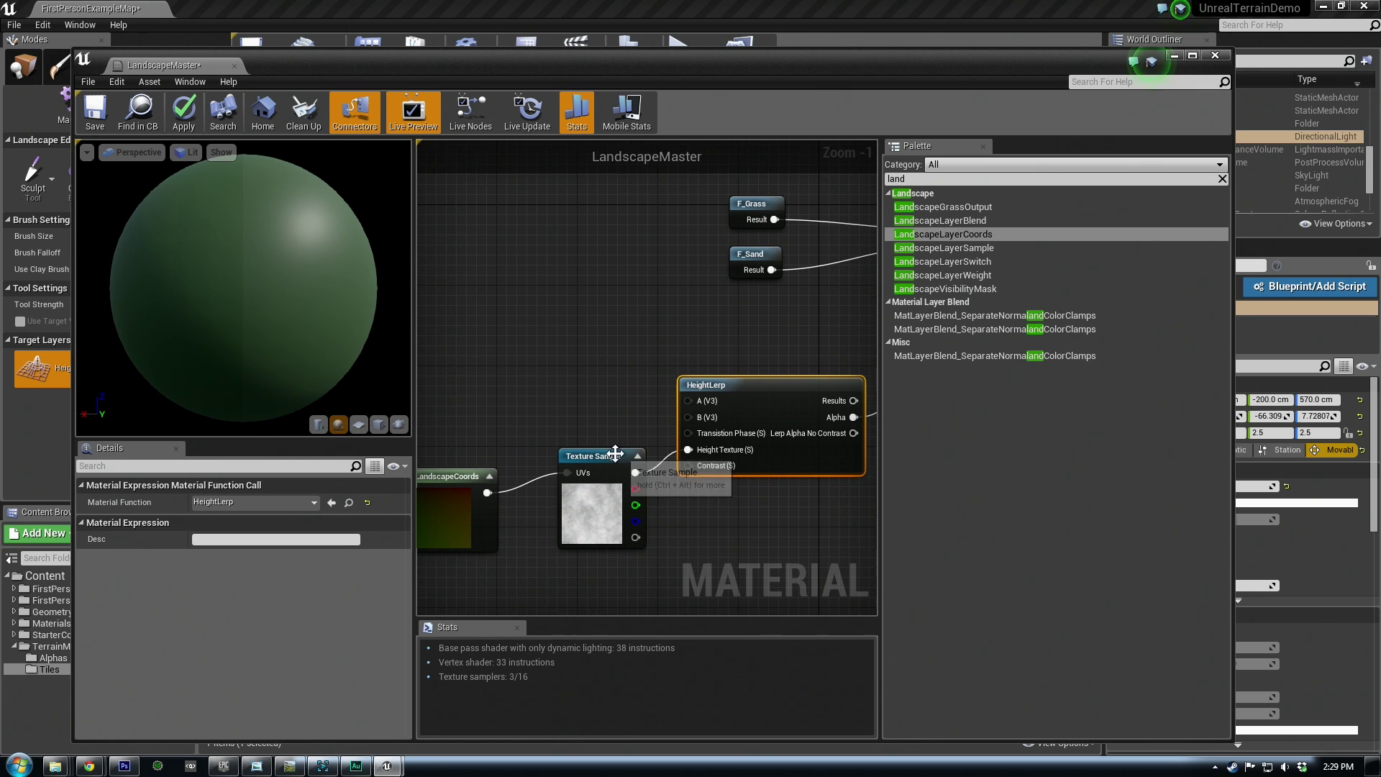
left_click_drag(608, 458, 598, 468)
left_click_drag(742, 388, 782, 379)
Add a LandscapeLayerSample node above the Texture Sample and connect its output to HeightLerp's Transition Phase input
left_click(940, 177)
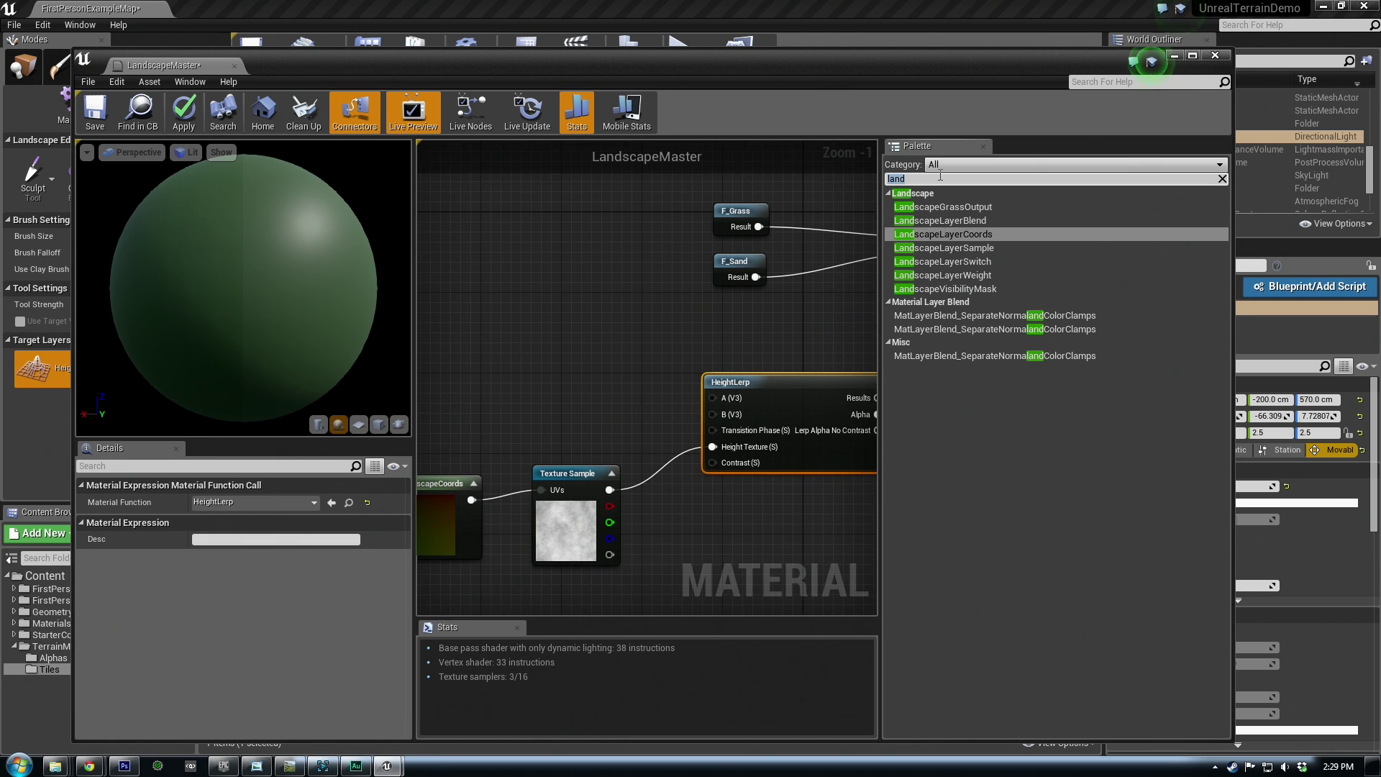
type("sample")
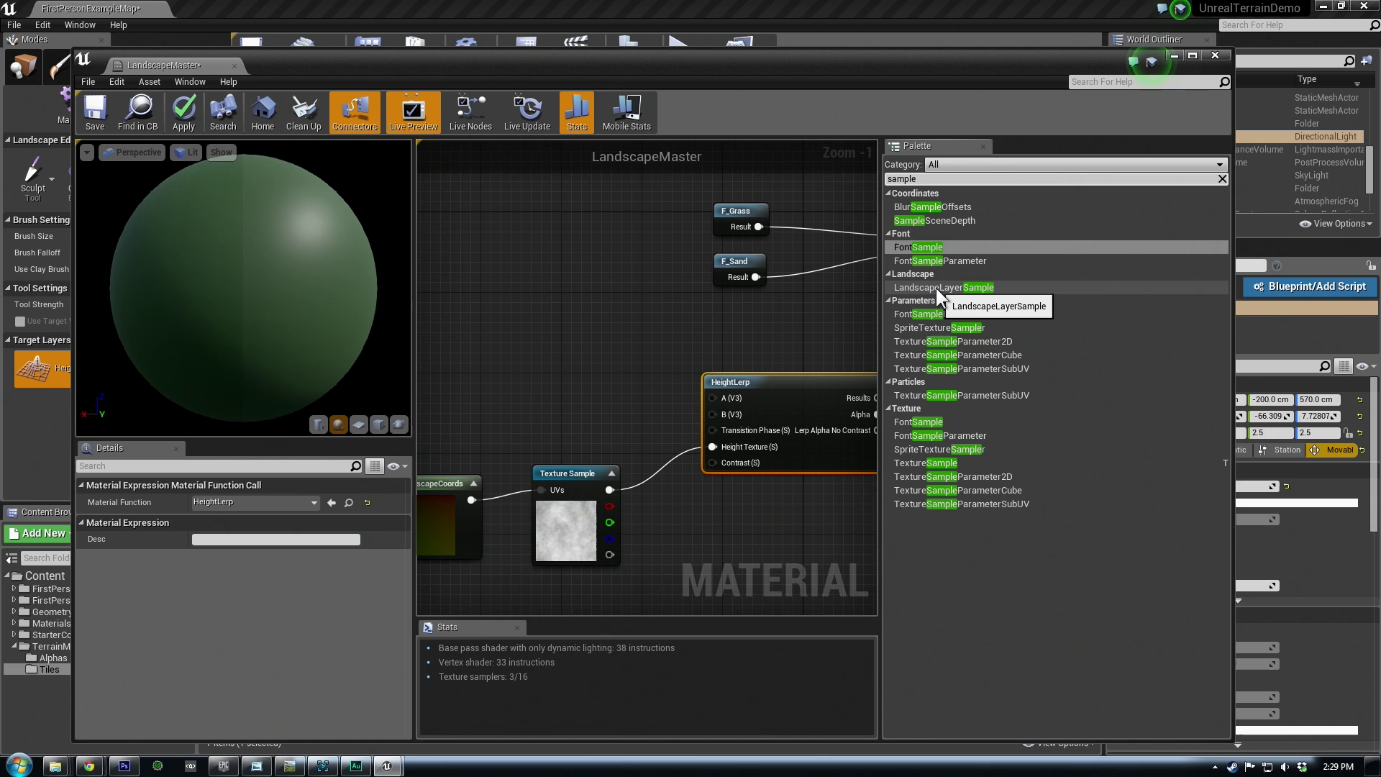
left_click_drag(935, 288, 509, 413)
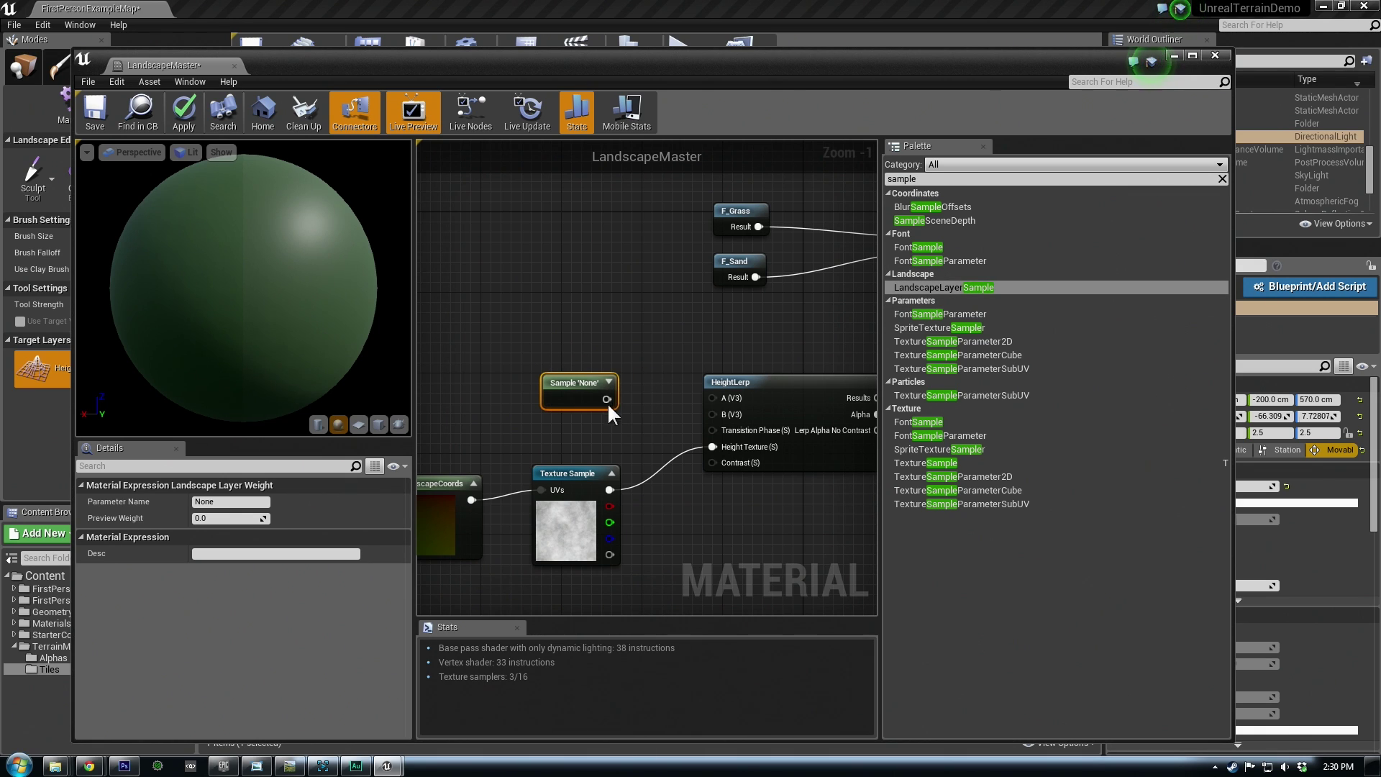
left_click_drag(607, 403, 713, 429)
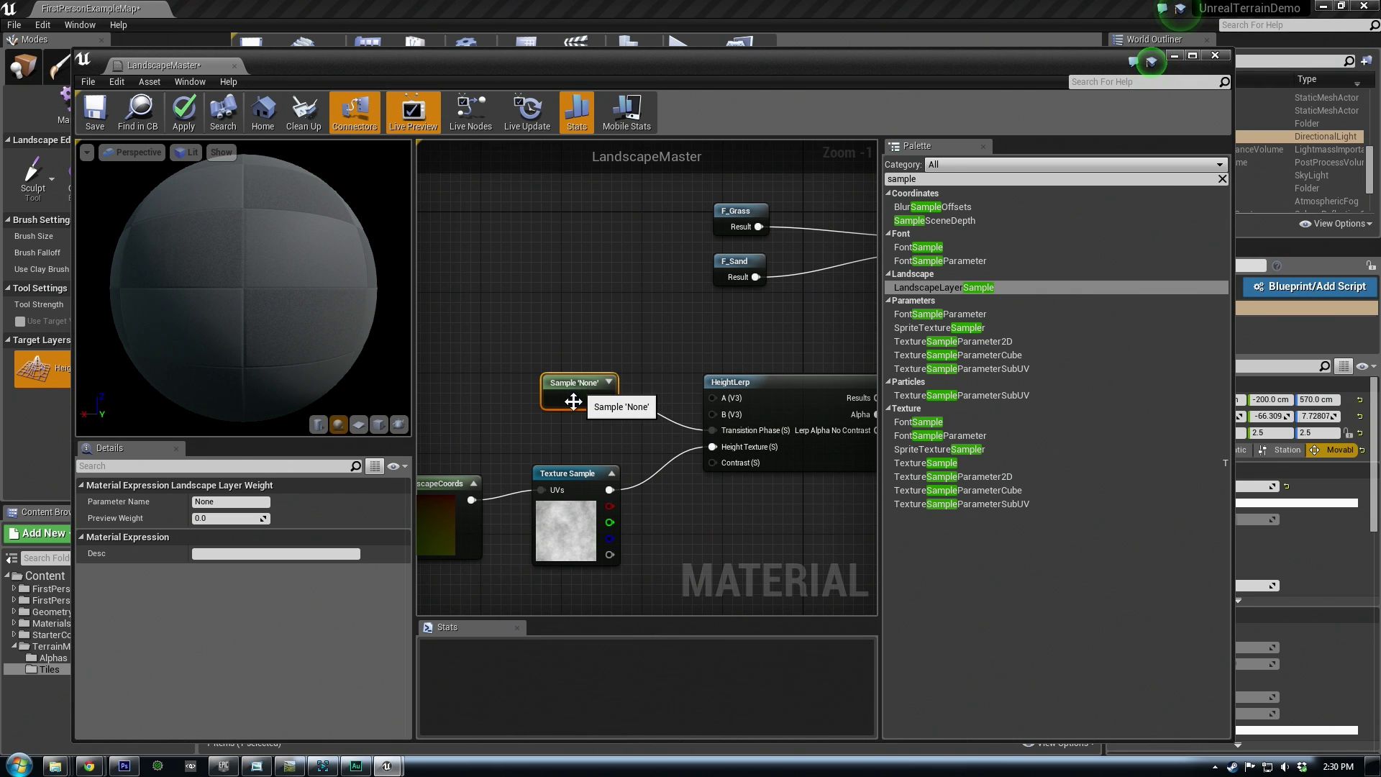
left_click_drag(573, 403, 563, 423)
Name the layer sample's parameter Grass, apply the LandscapeMaster changes and close the material editor
left_click(237, 502)
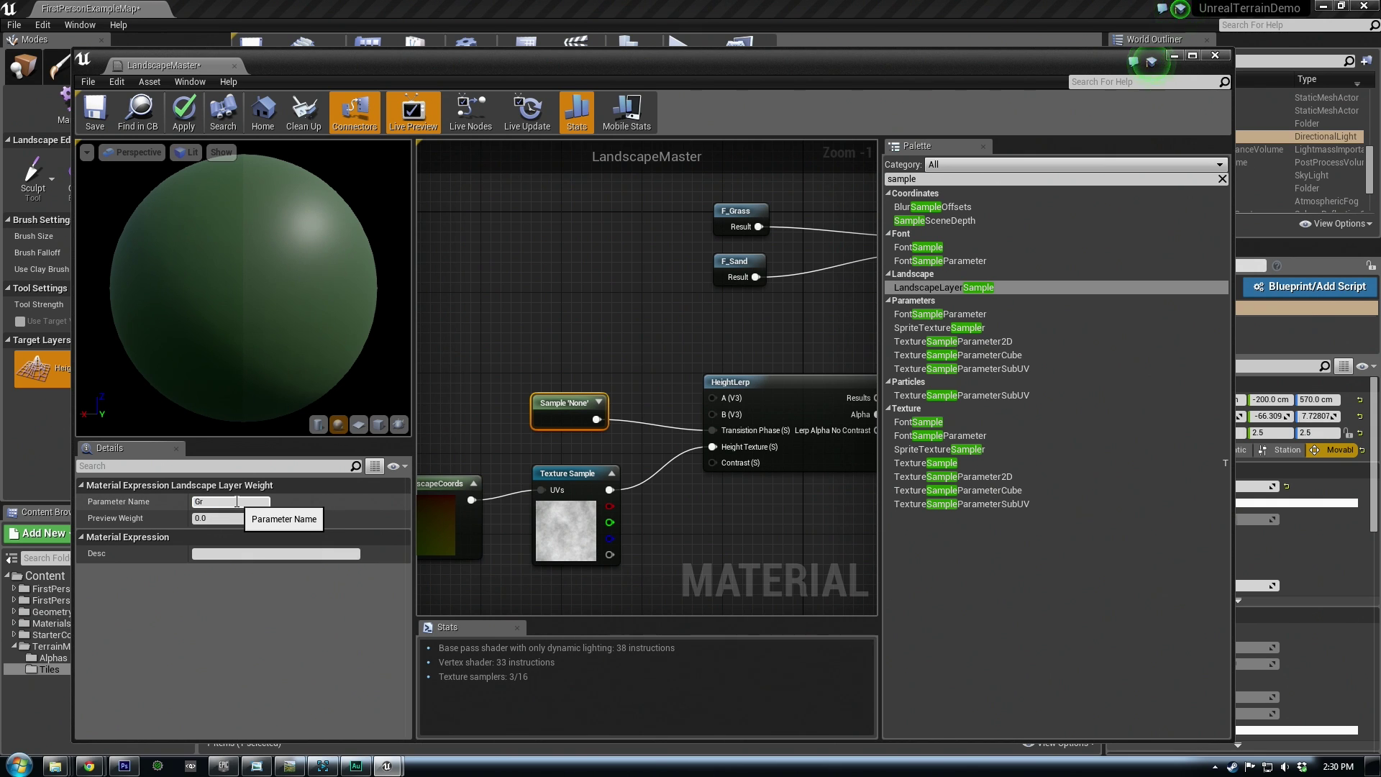
type("ss")
scroll(752, 486, "down", 4)
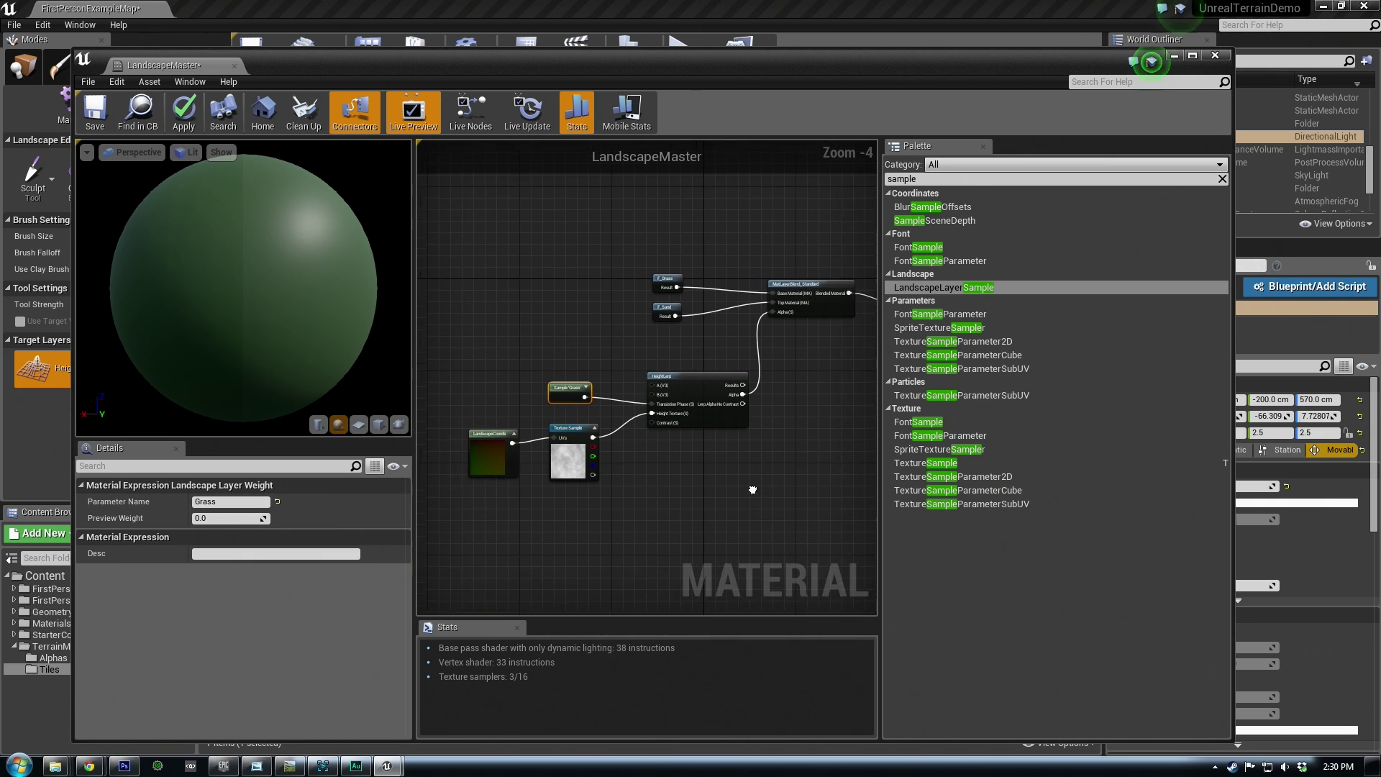
left_click(183, 114)
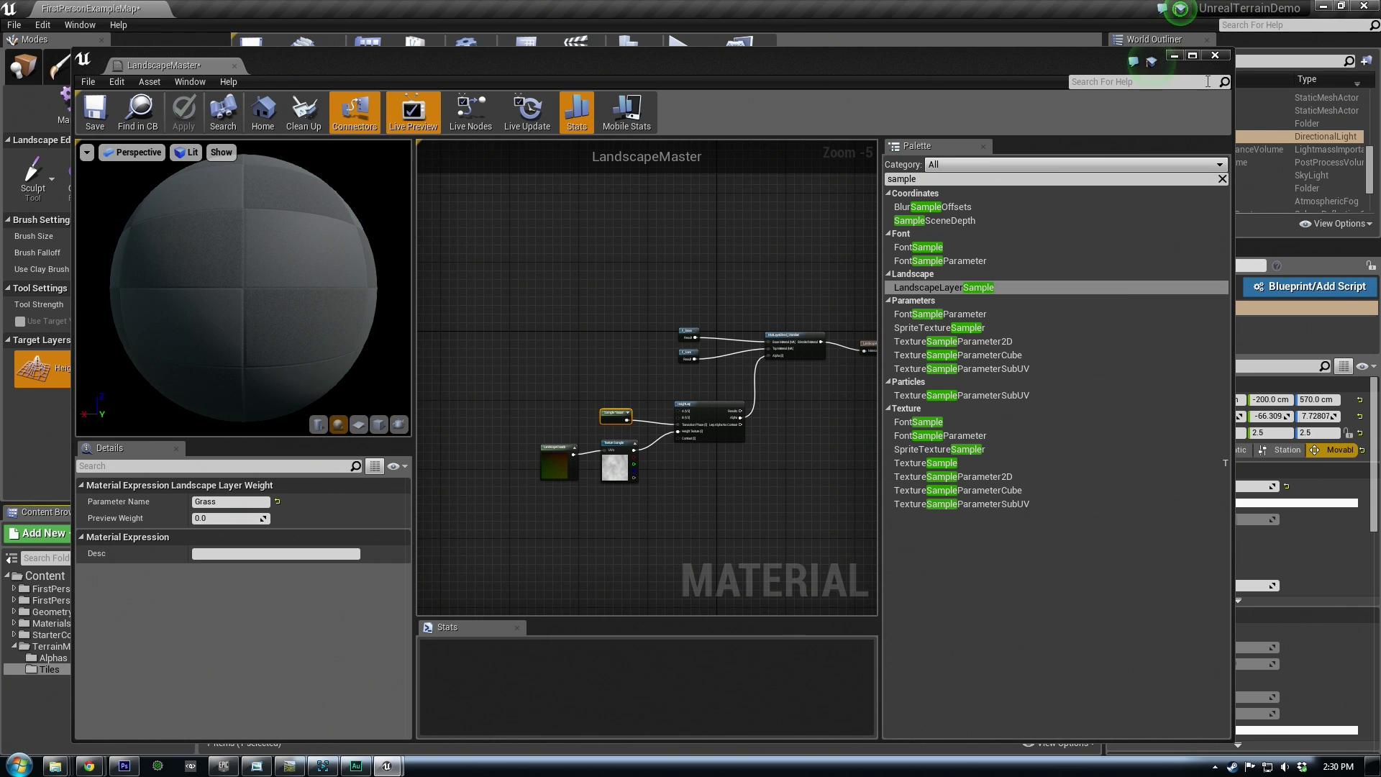
left_click(1215, 55)
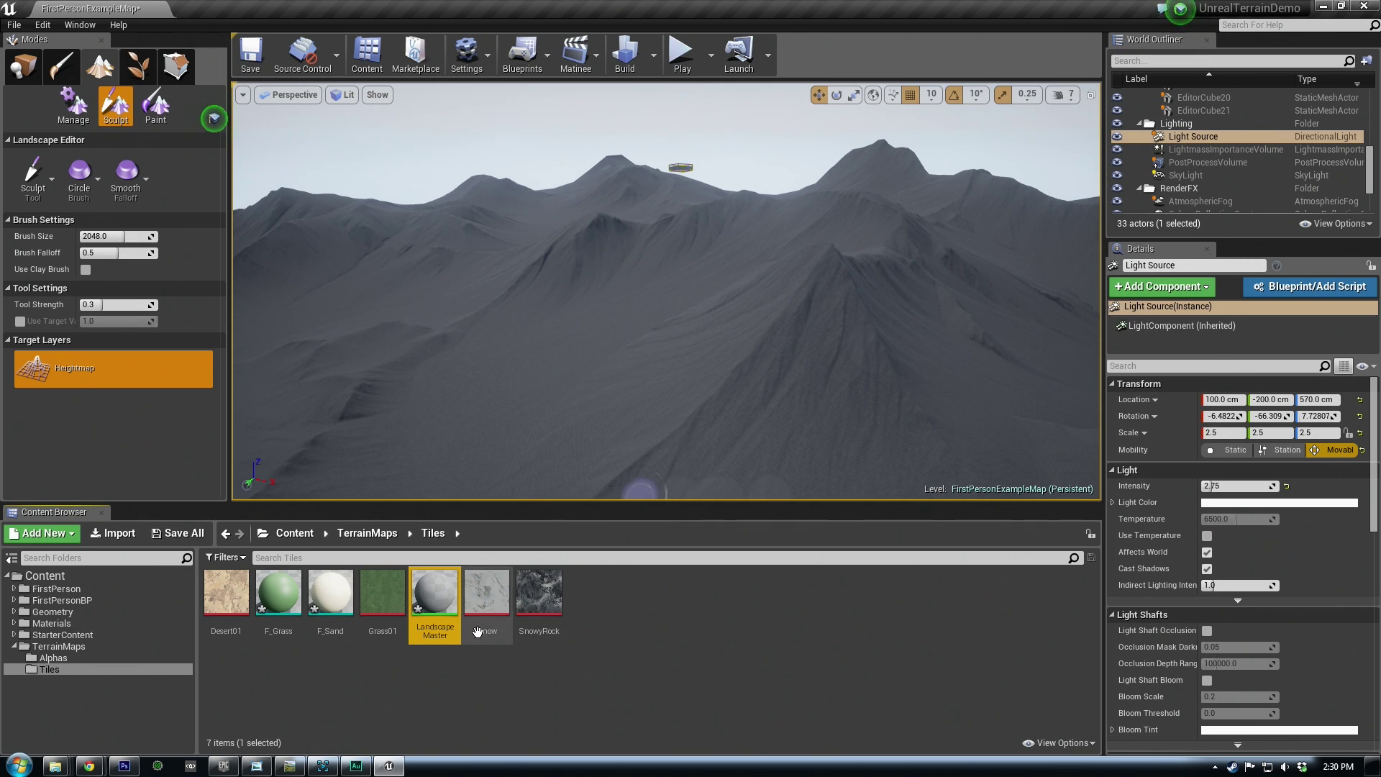
Assign LandscapeMaster as the Landscape Material of the Landscape actor and inspect the terrain
right_click_drag(592, 351, 540, 364)
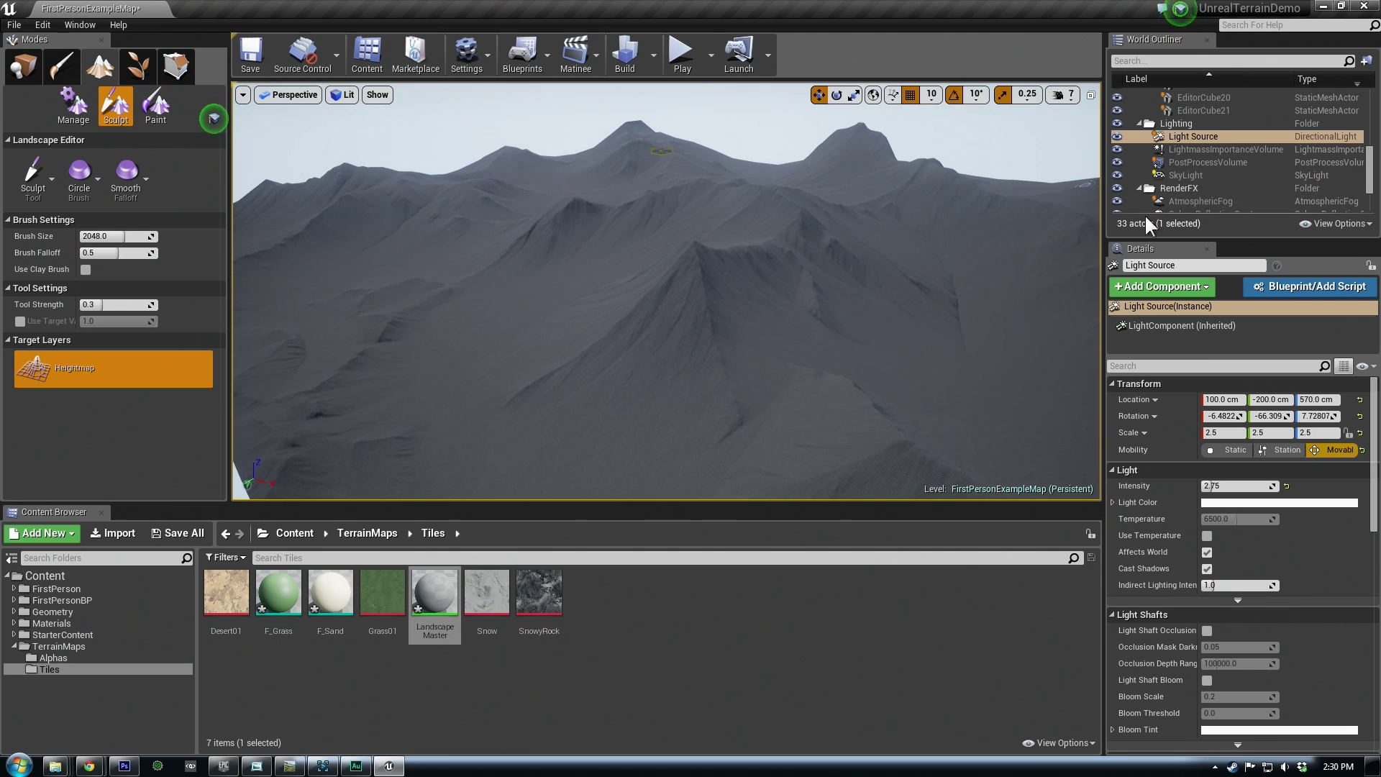
scroll(1352, 169, "down", 3)
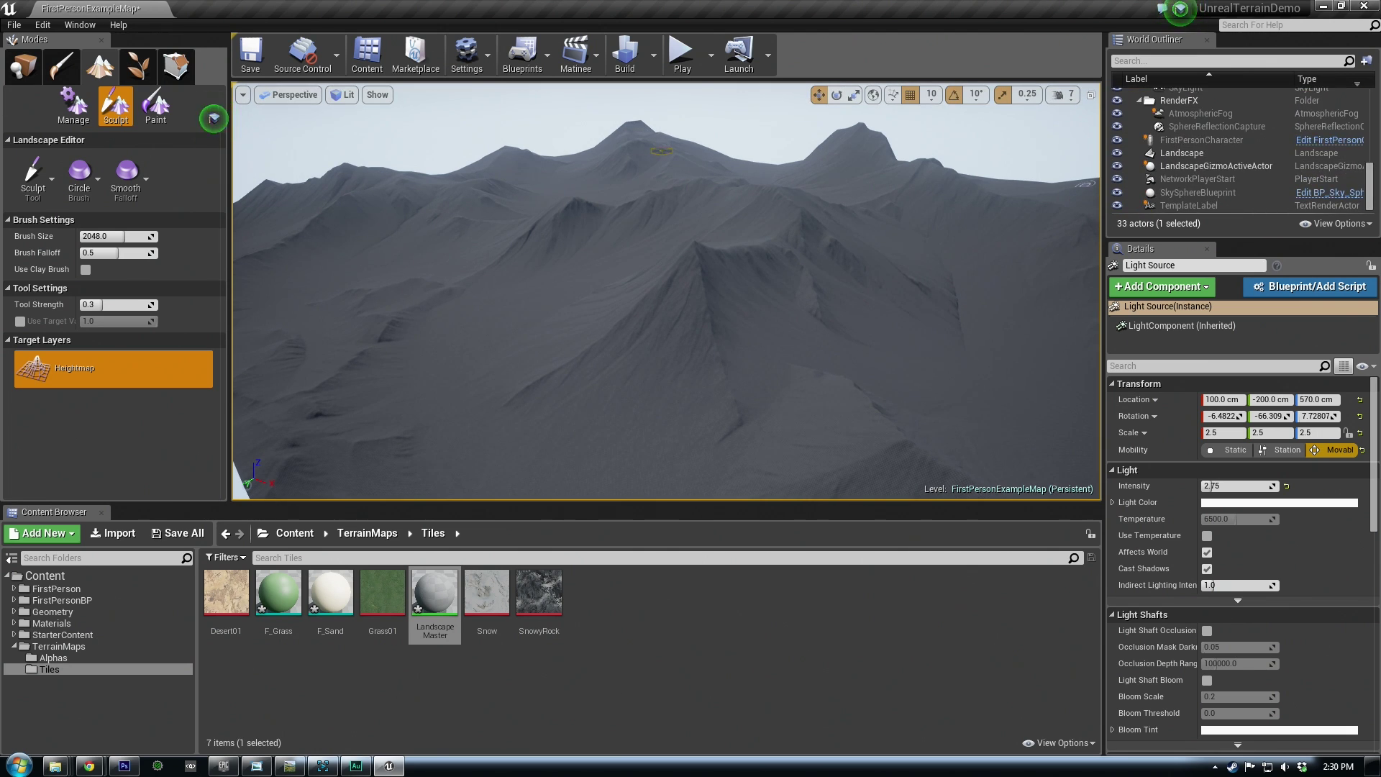
left_click(1187, 152)
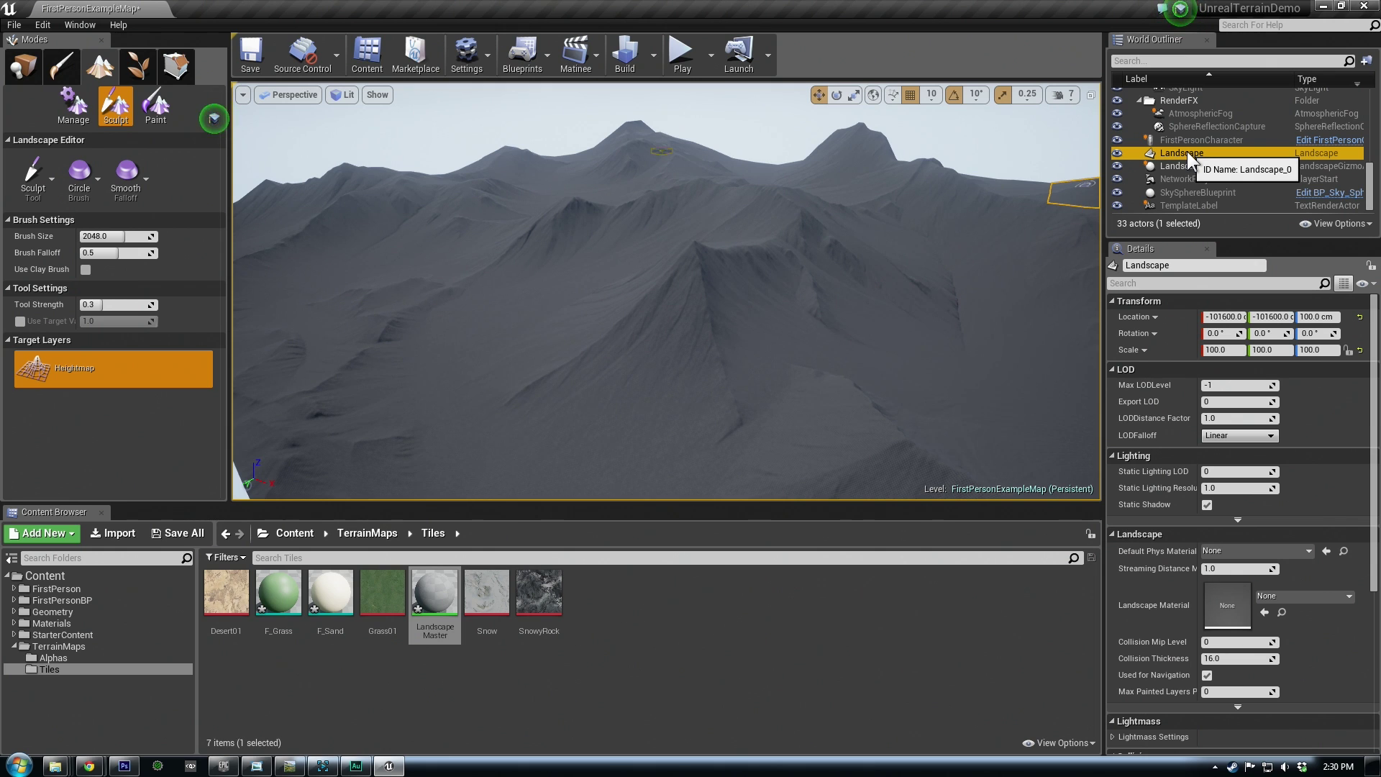
left_click(1296, 597)
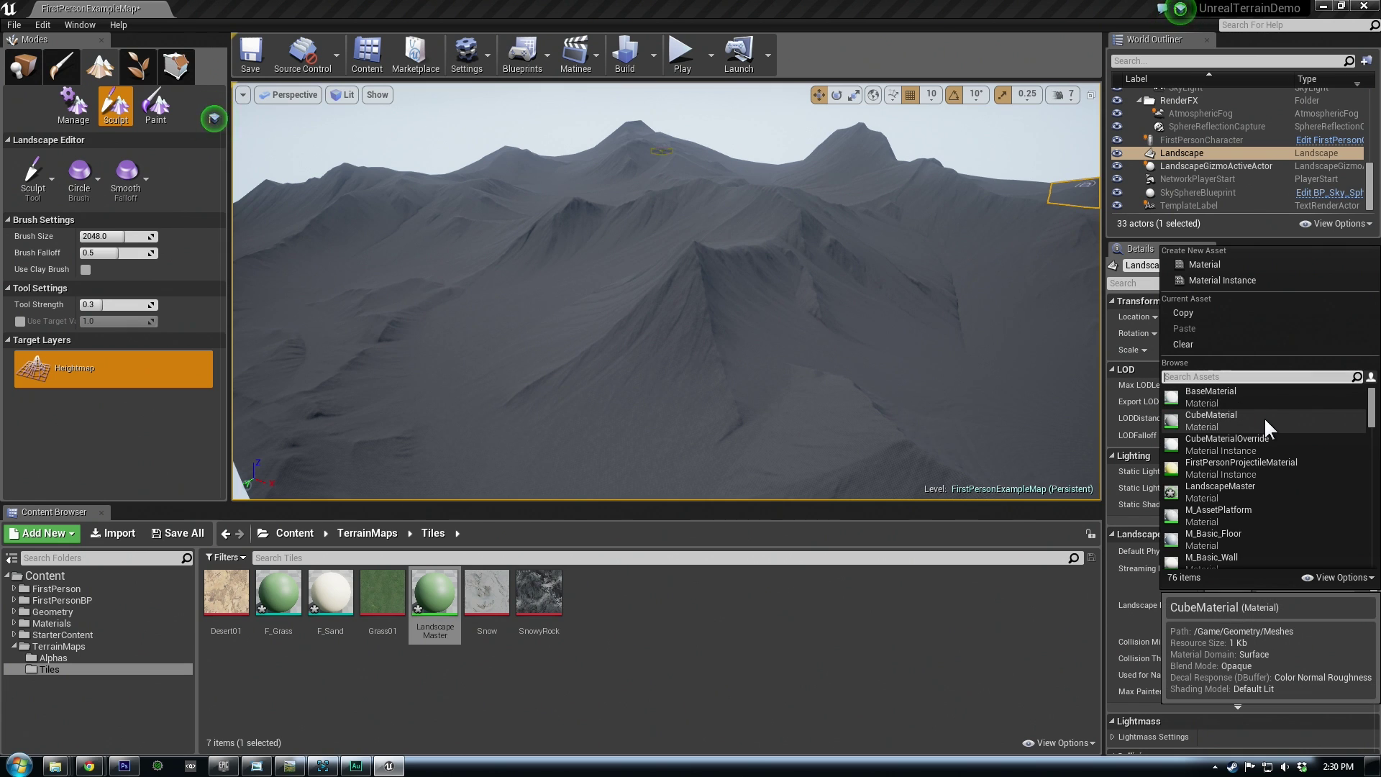
left_click(1219, 489)
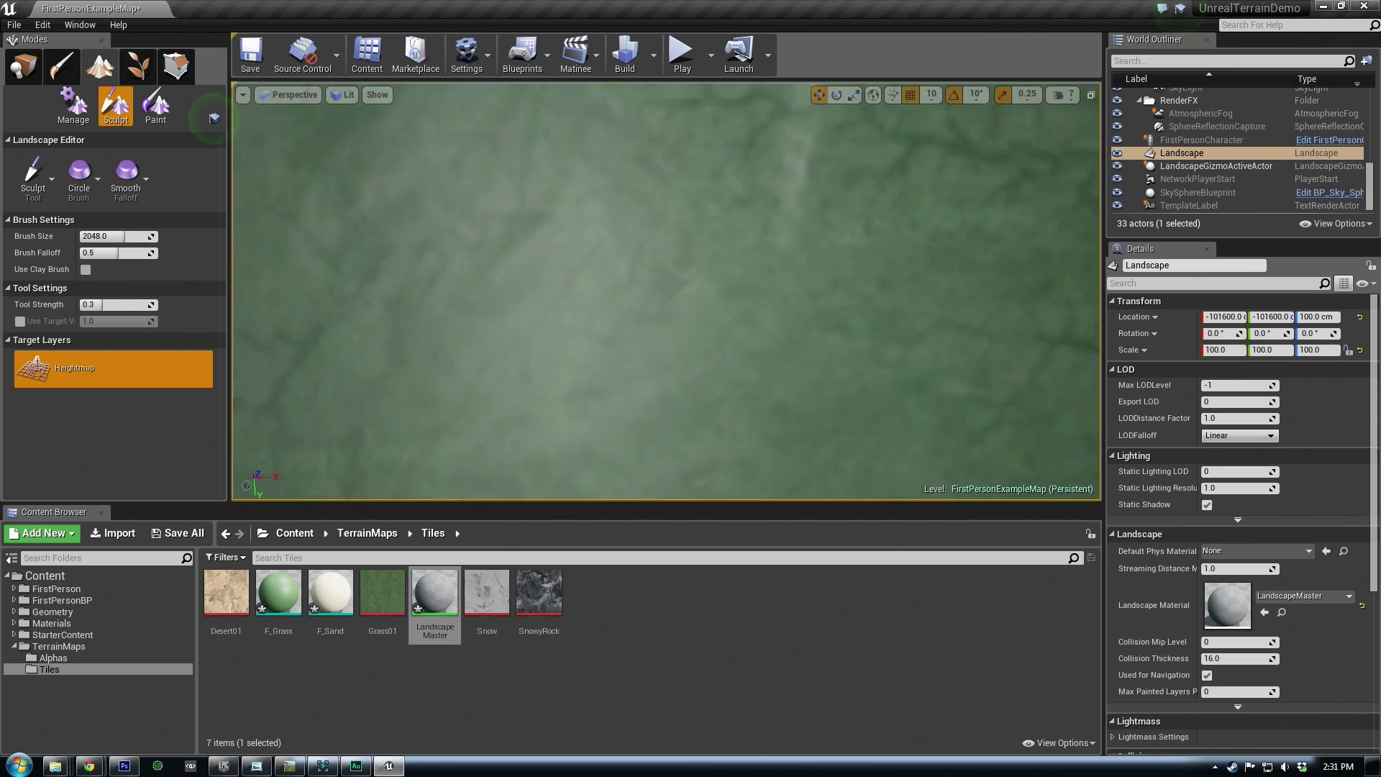
right_click_drag(666, 291, 694, 281)
mouse_move(825, 357)
right_mouse_down()
mouse_move(852, 355)
mouse_move(784, 351)
mouse_move(825, 357)
right_mouse_up()
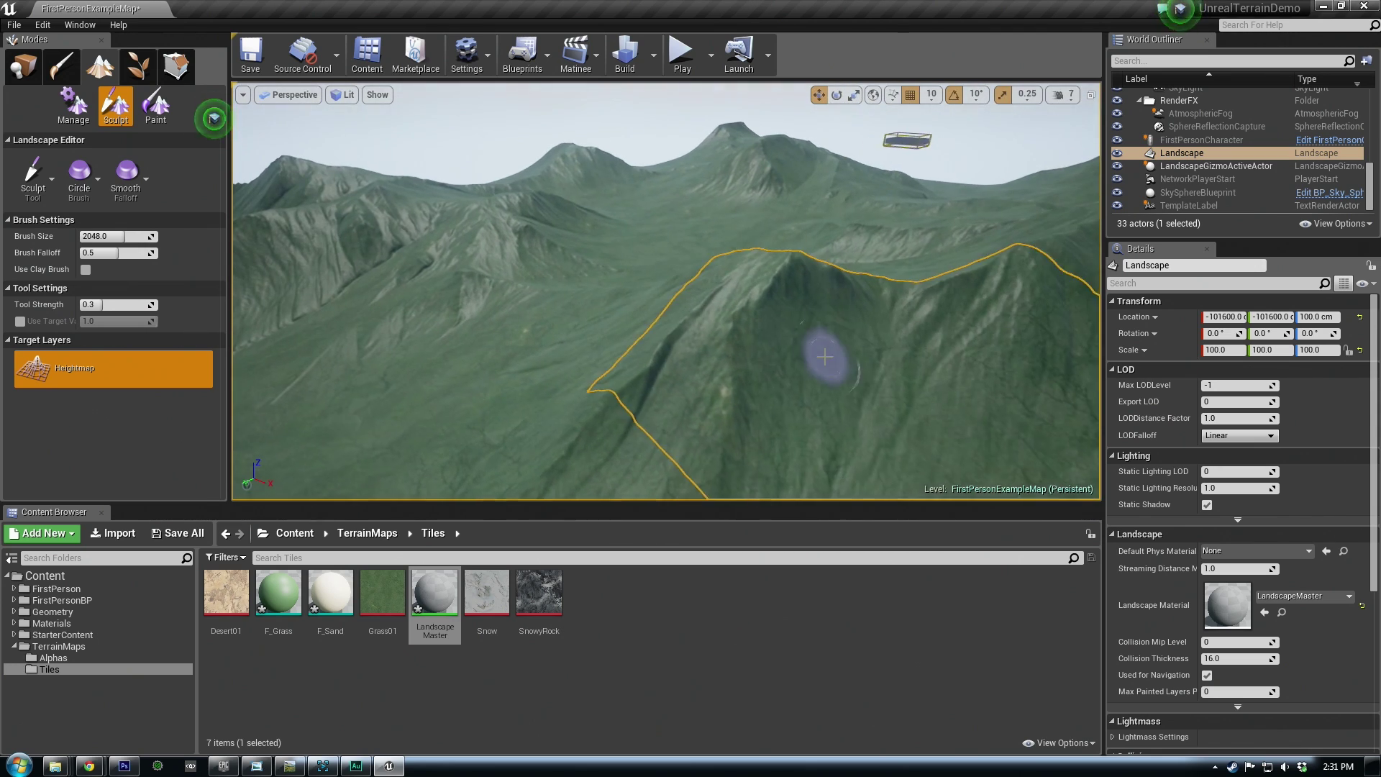
In landscape Paint mode, create a non weight-blended layer info named Grass_LayerInfo for the Grass layer in the TerrainMaps folder
left_click(156, 110)
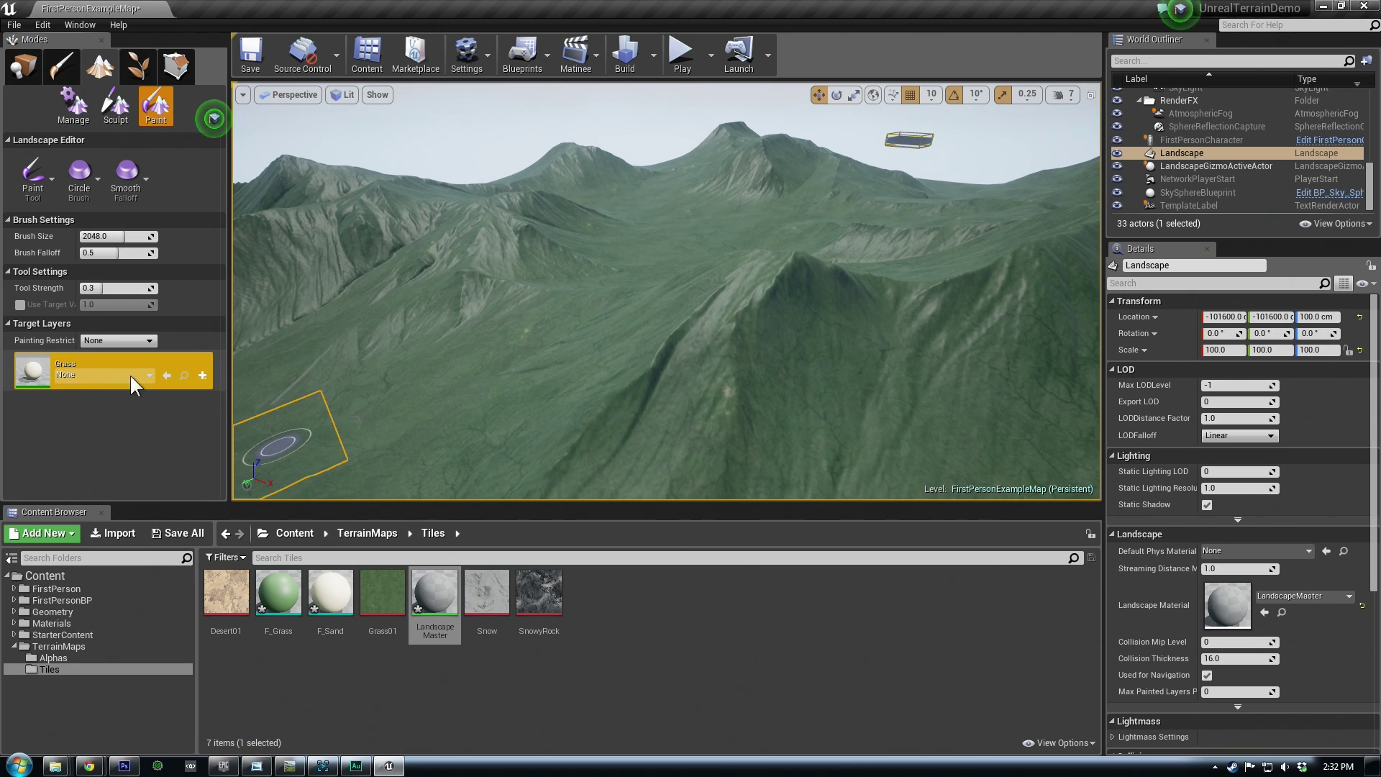
left_click(203, 375)
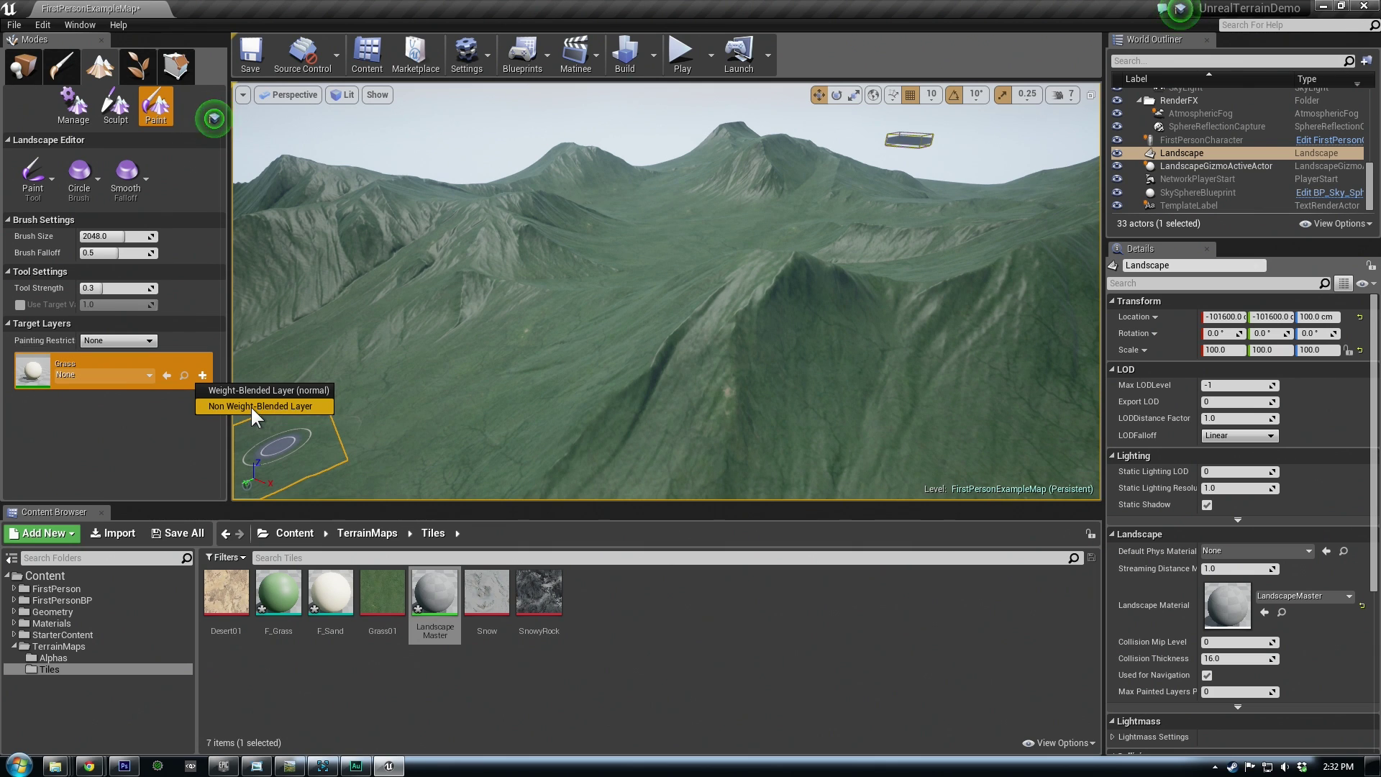
left_click(252, 407)
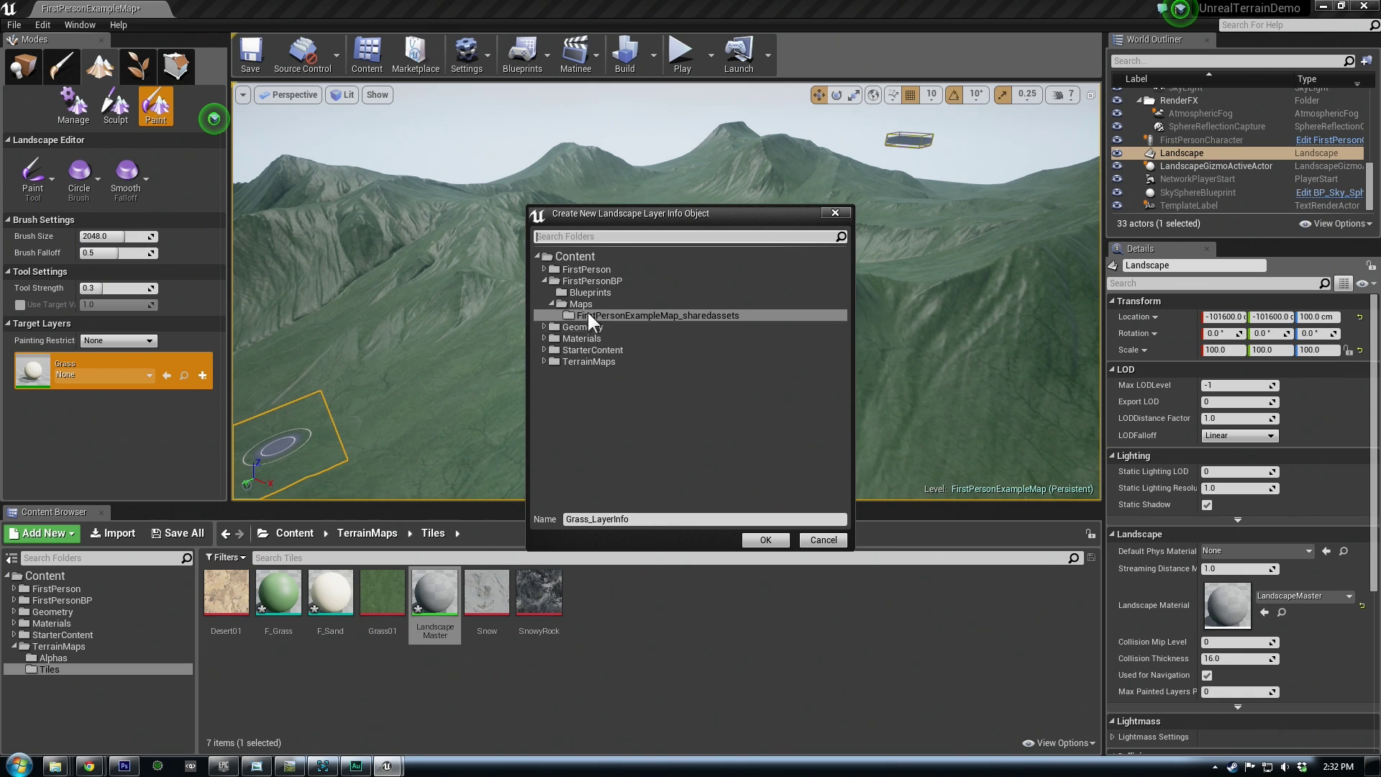
left_click(577, 360)
left_click(766, 539)
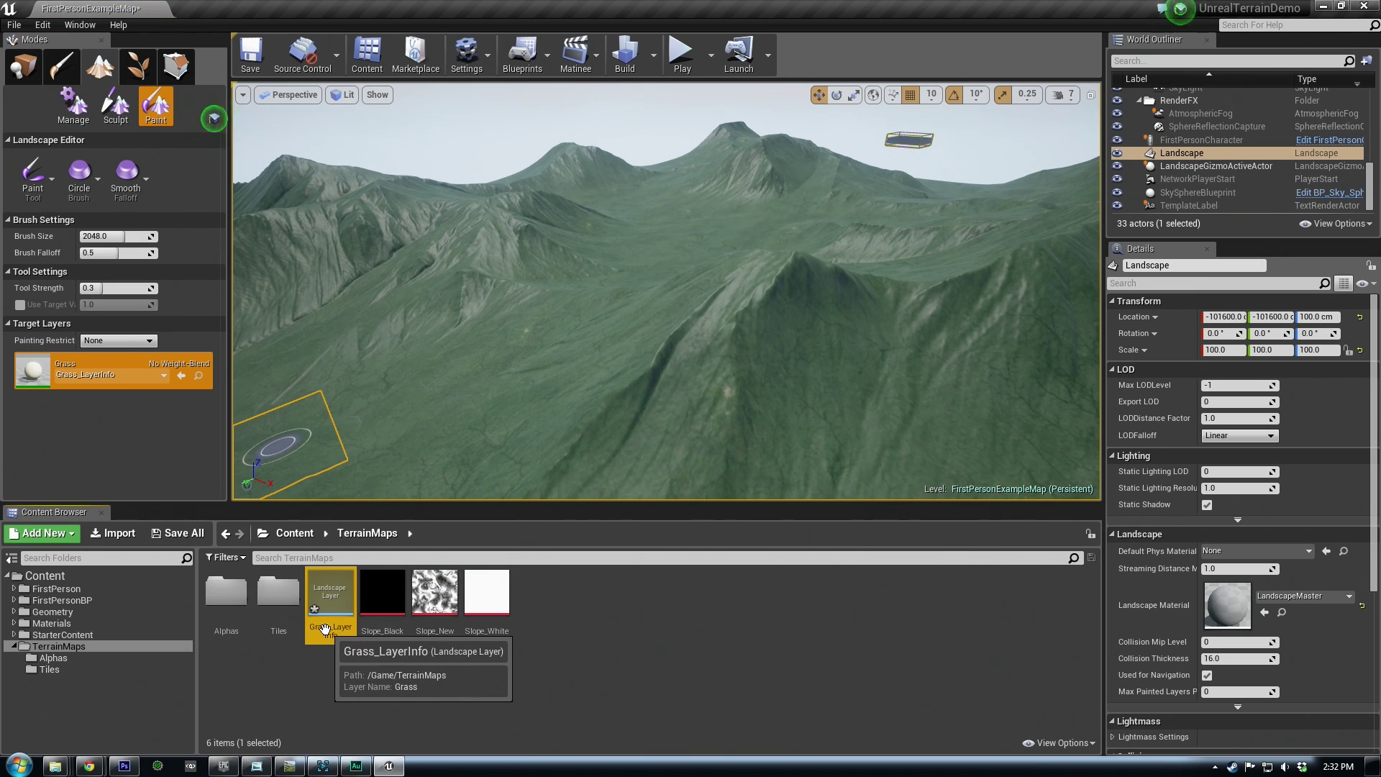
right_click_drag(372, 453, 327, 471)
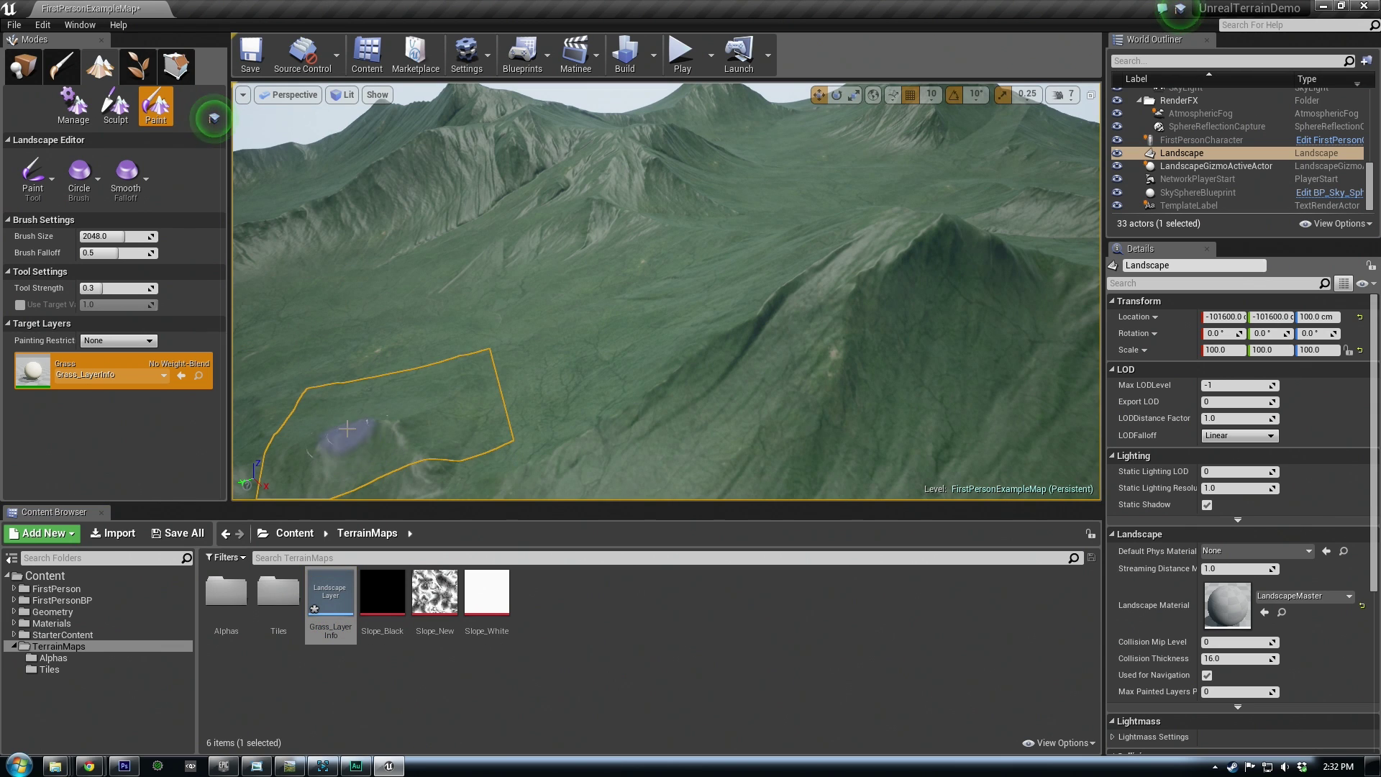
right_click(62, 353)
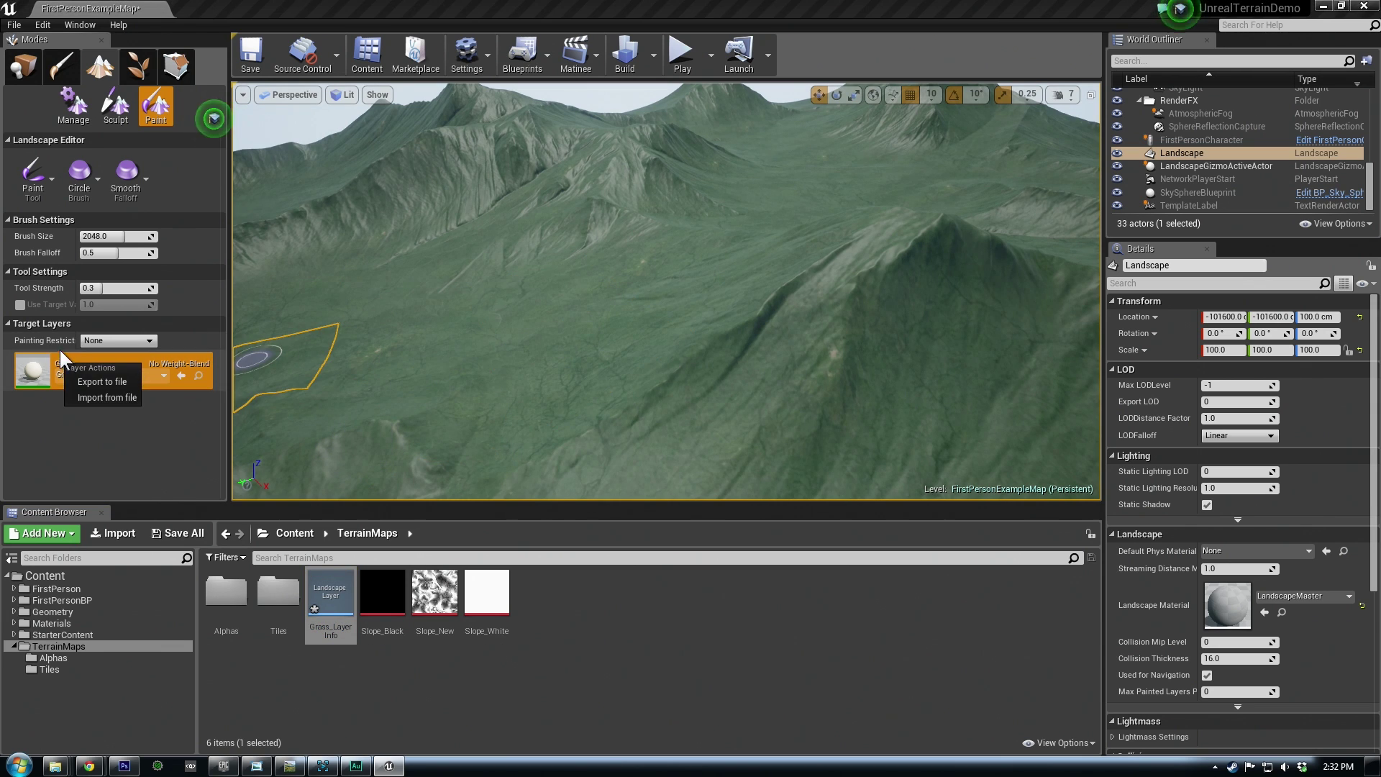
left_click(108, 395)
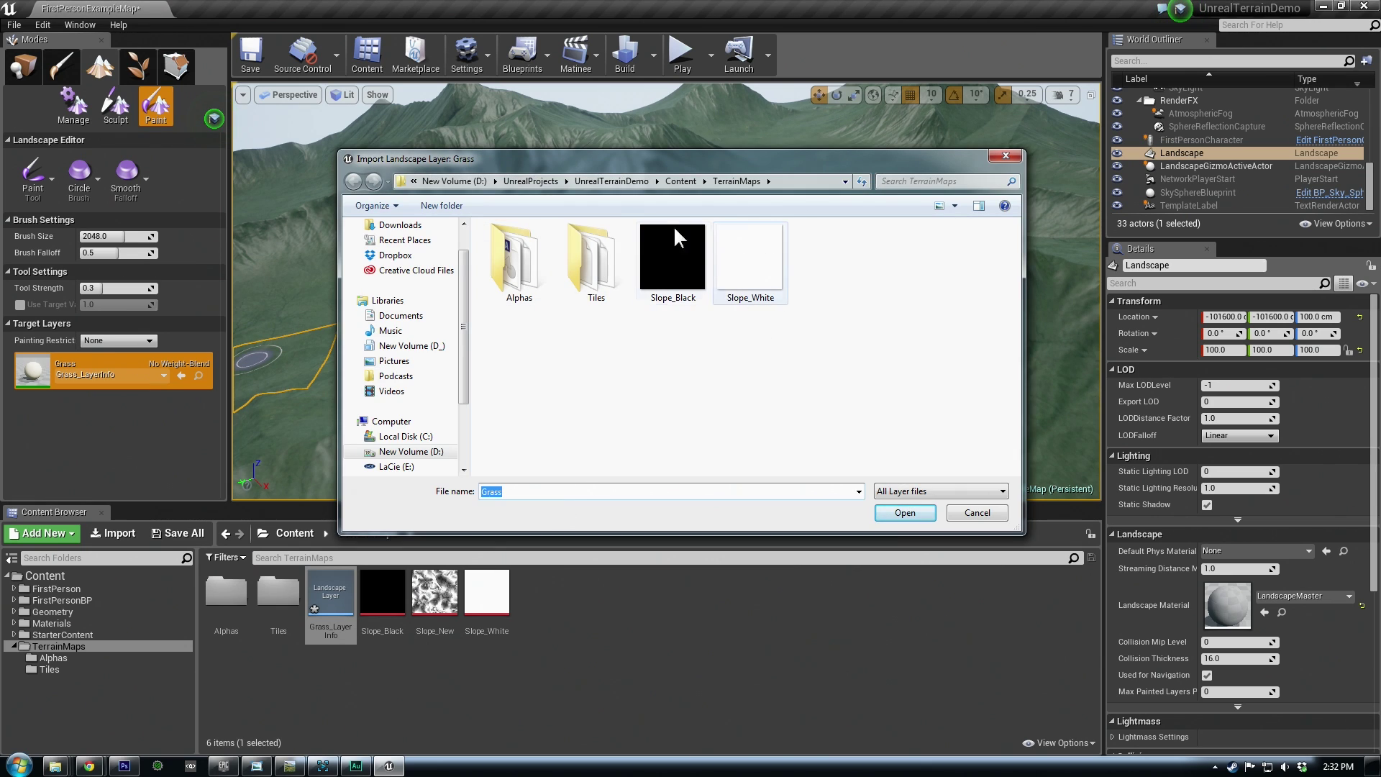
left_click(976, 512)
Switch to Photoshop and change the pixel dimensions of Slope_New.bmp with proportions constrained
left_click(435, 588)
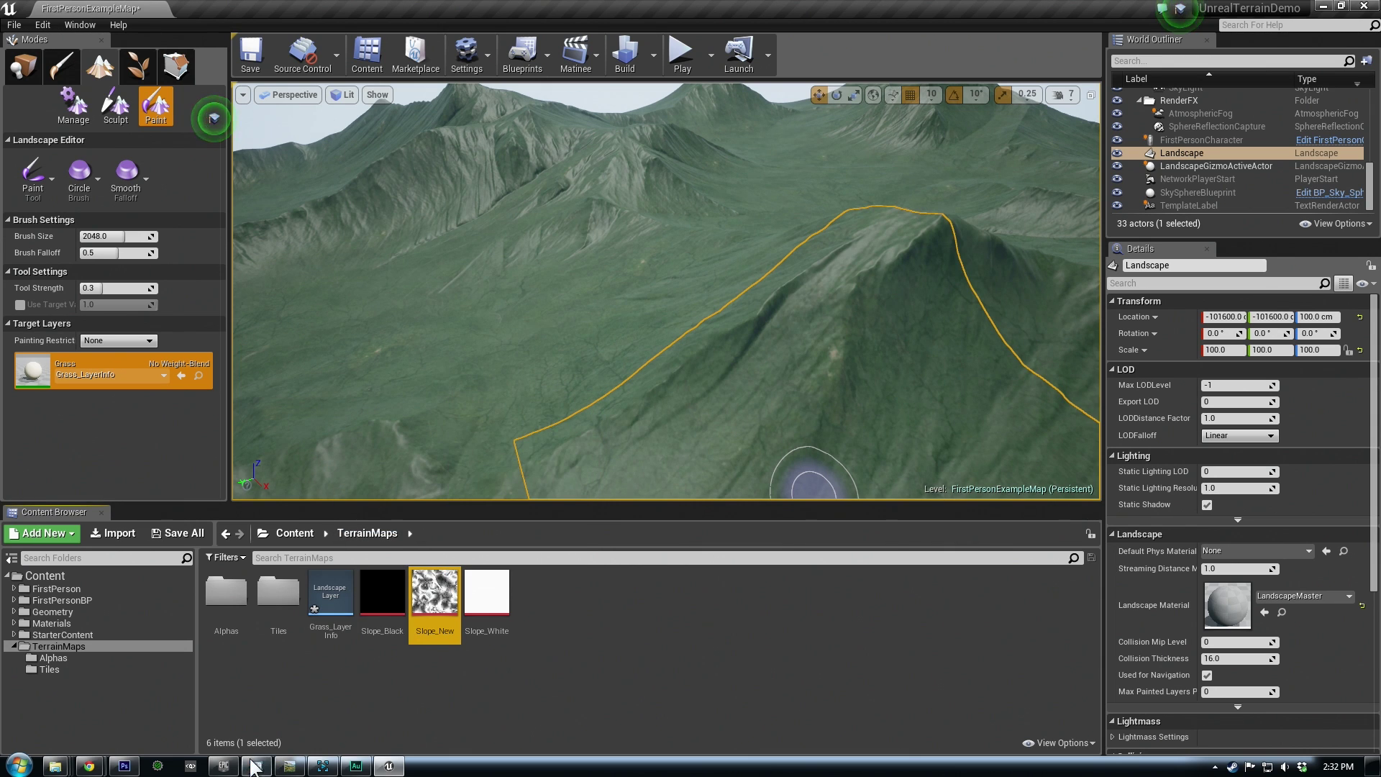
left_click(122, 766)
left_click_drag(846, 116, 498, 121)
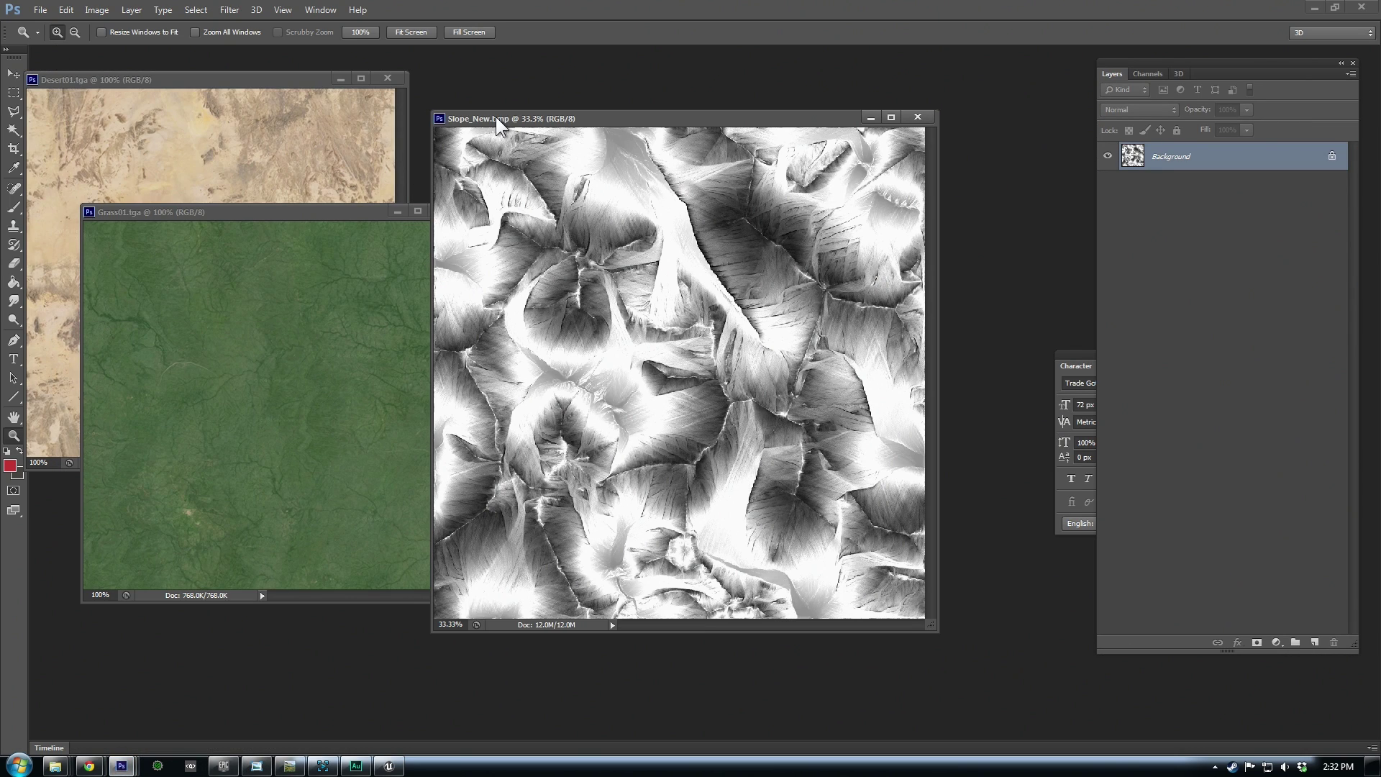
left_click(96, 10)
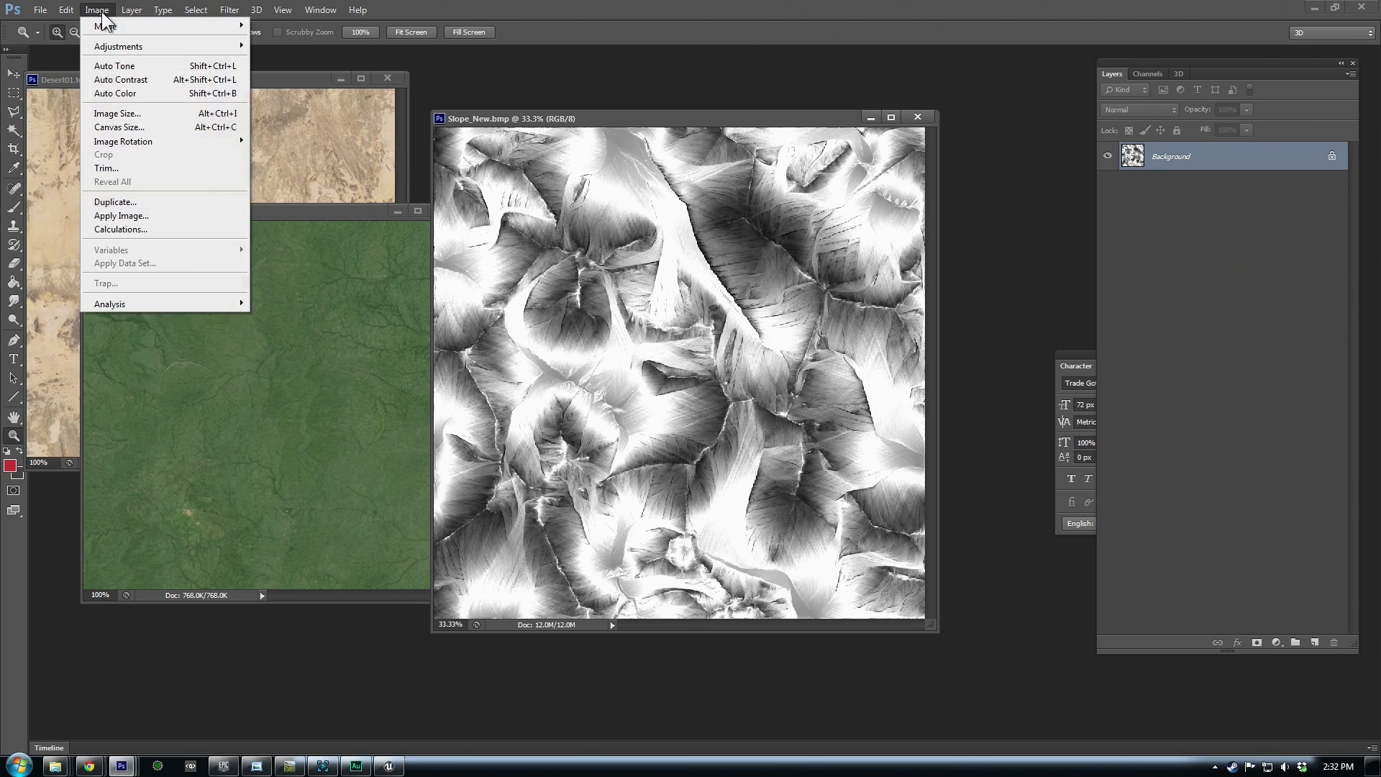
left_click(122, 115)
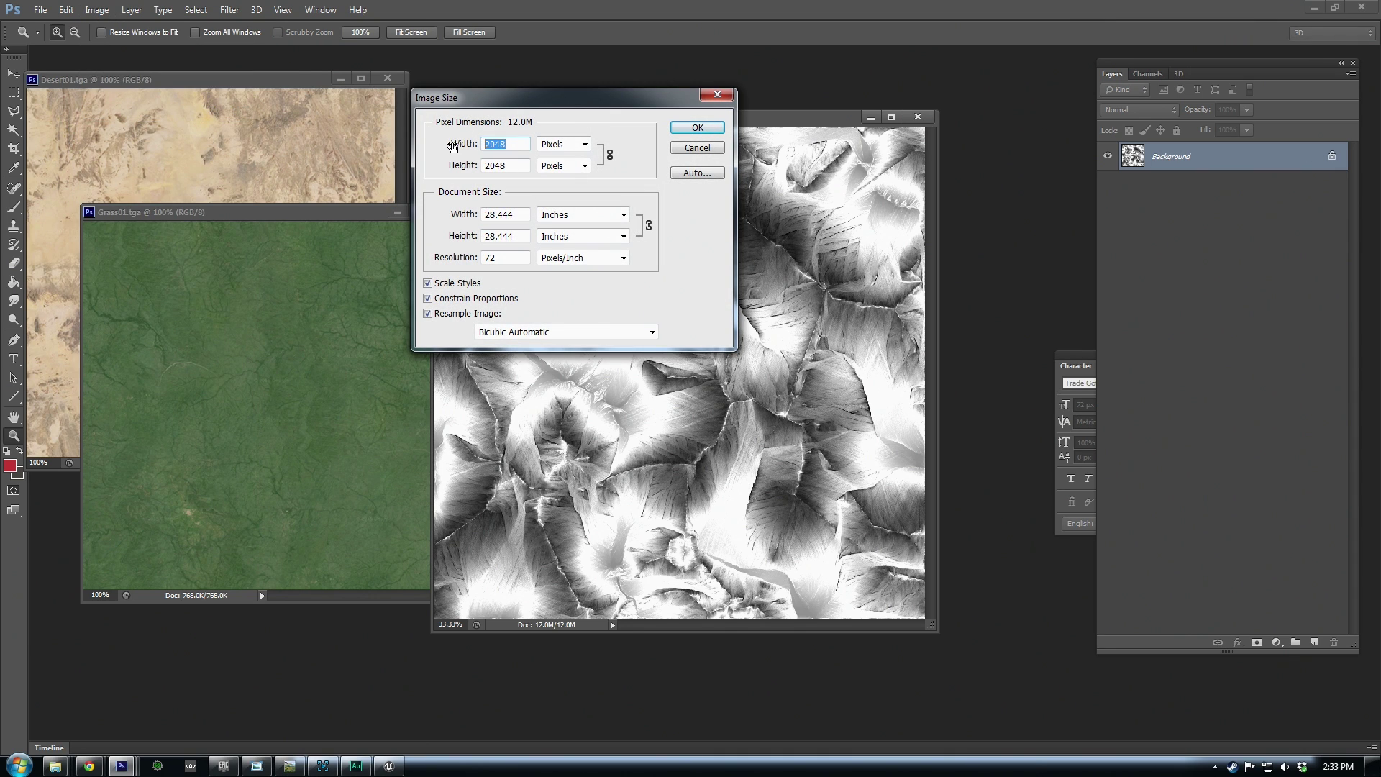
type("2")
left_click(694, 130)
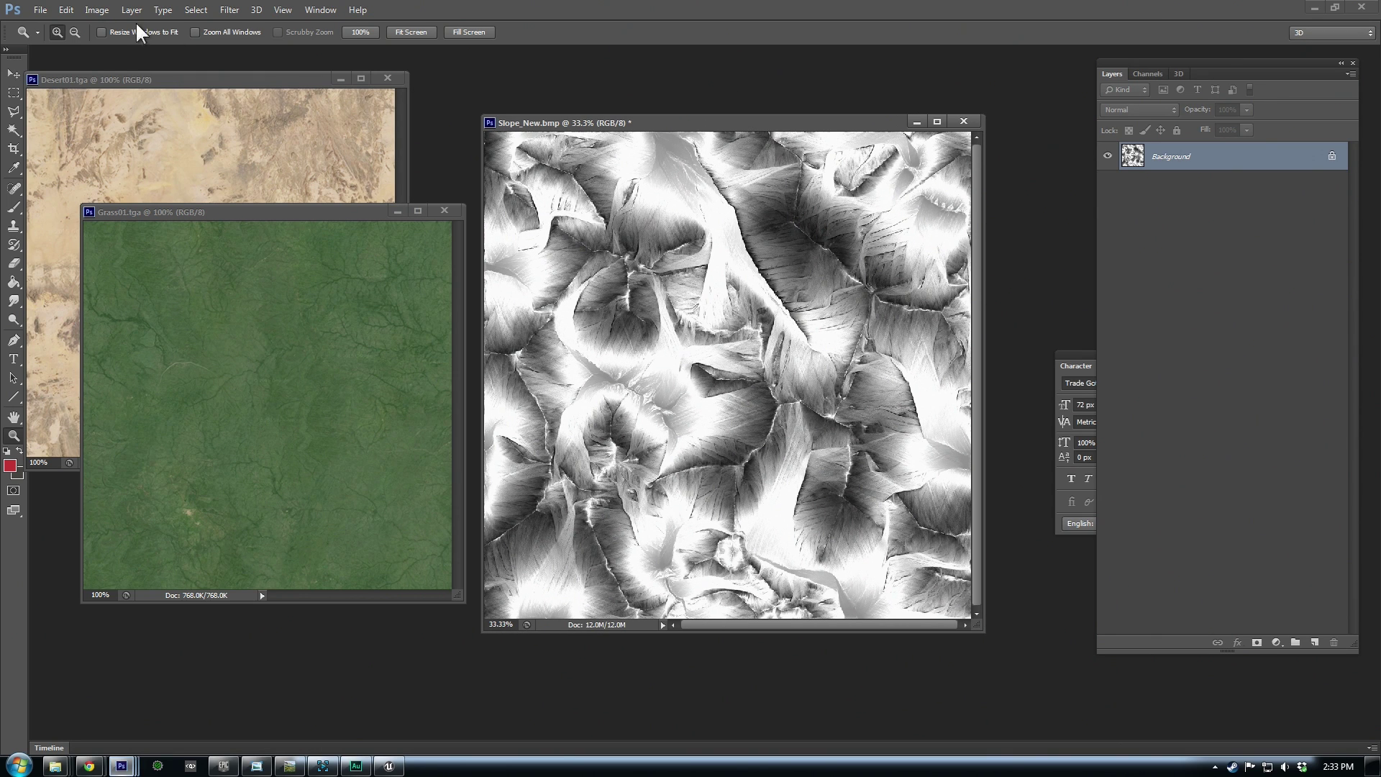
Save a copy of the resized slope image as Slope_New in the project's TerrainMaps folder
left_click(40, 10)
left_click(64, 183)
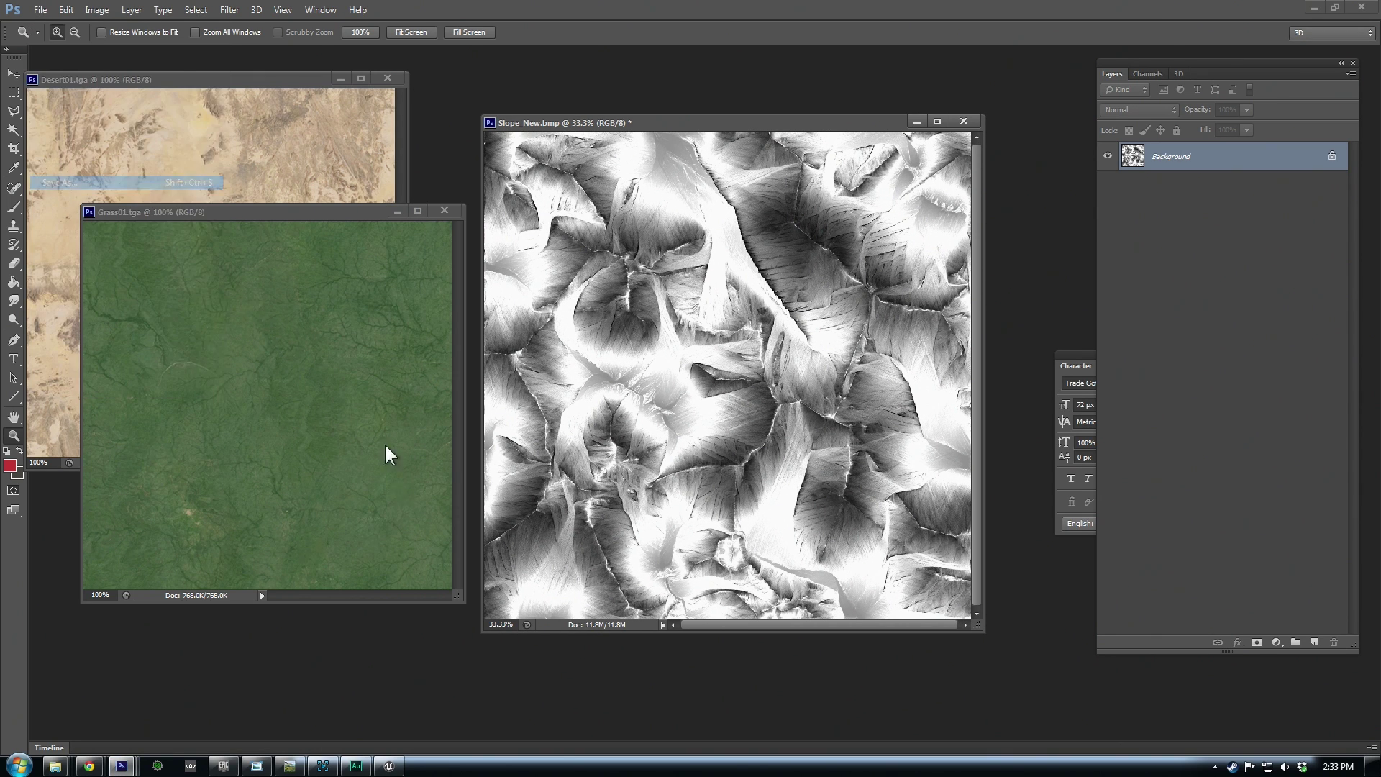
left_click(370, 534)
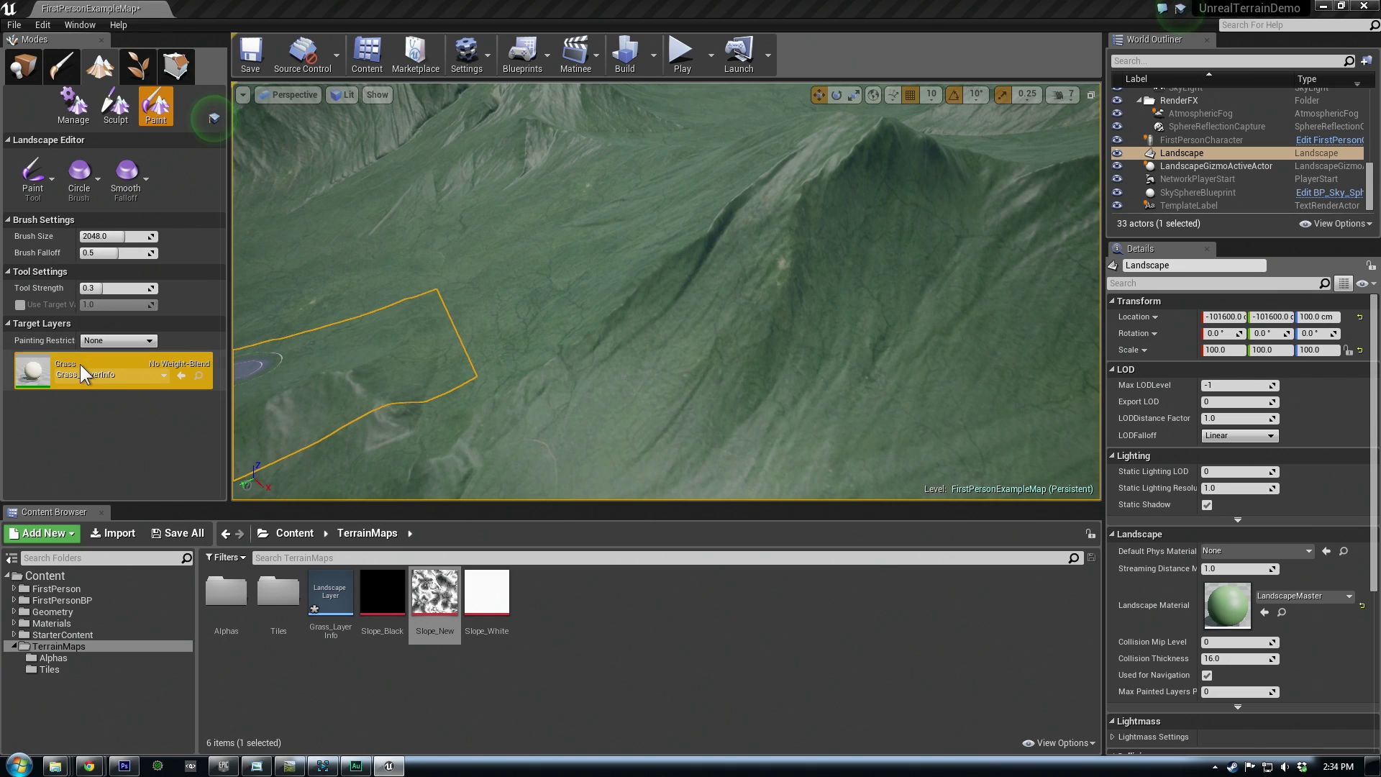
Import the Slope_New image from the TerrainMaps folder into the Grass target layer
right_click(80, 364)
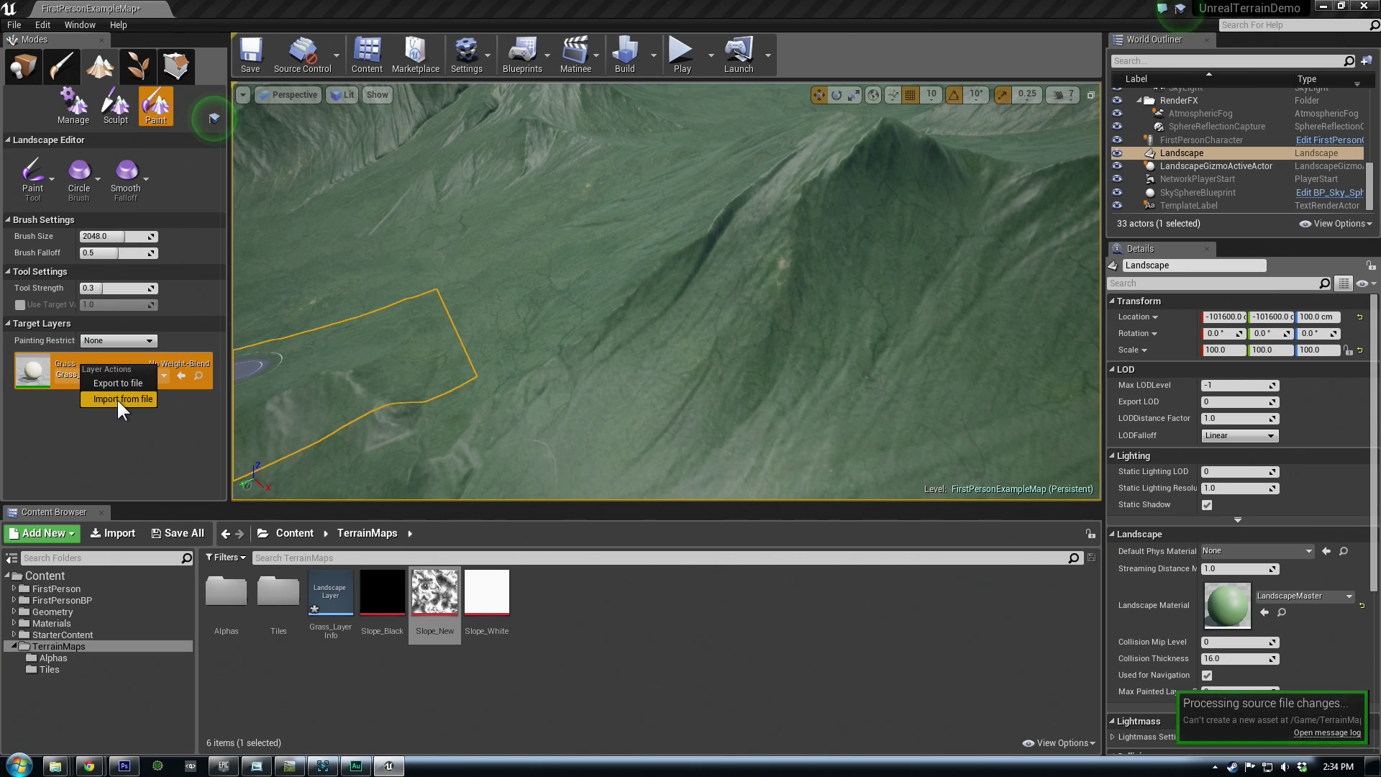
left_click(116, 398)
left_click(748, 273)
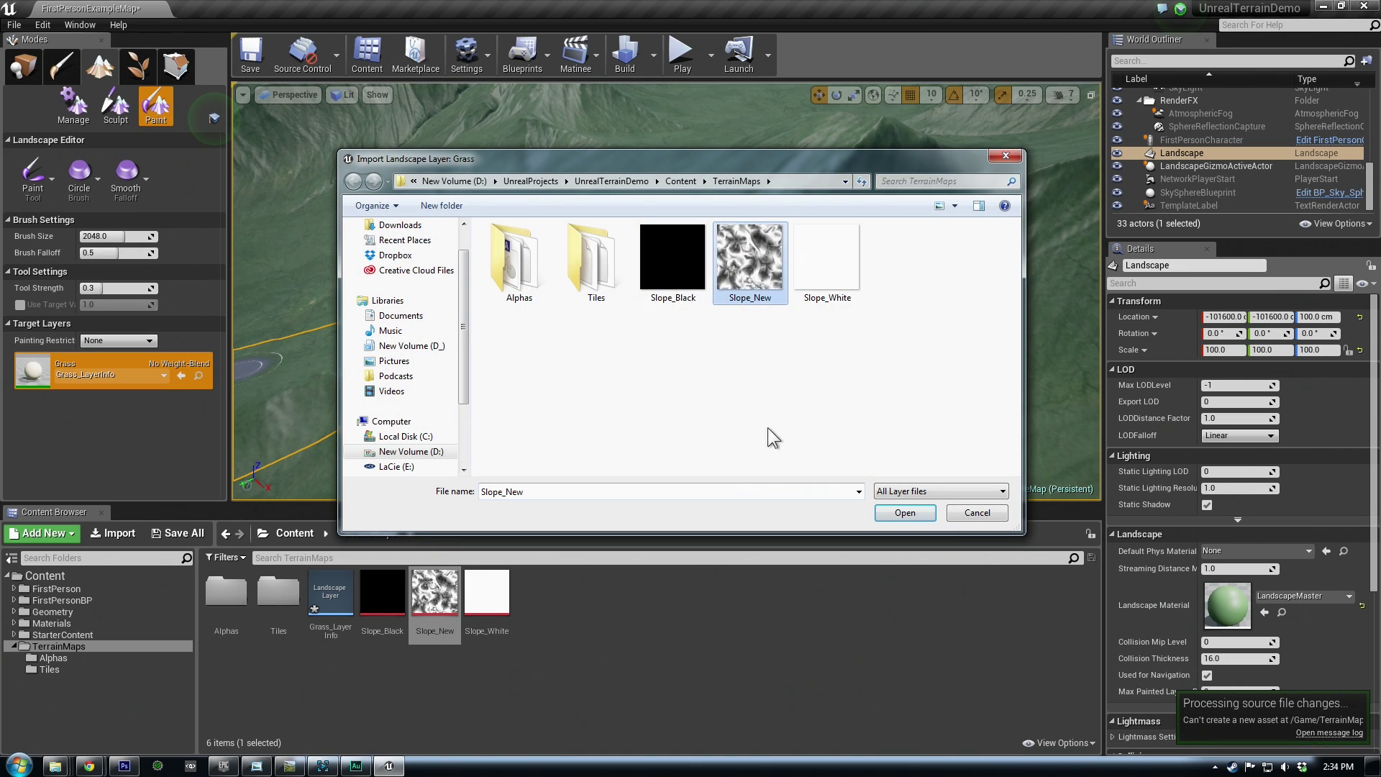
left_click(893, 518)
In the LandscapeMaster graph, connect F_Grass to Top Material and F_Sand to Base Material of MatLayerBlend_Standard
left_click(796, 419)
right_click_drag(730, 351, 709, 323)
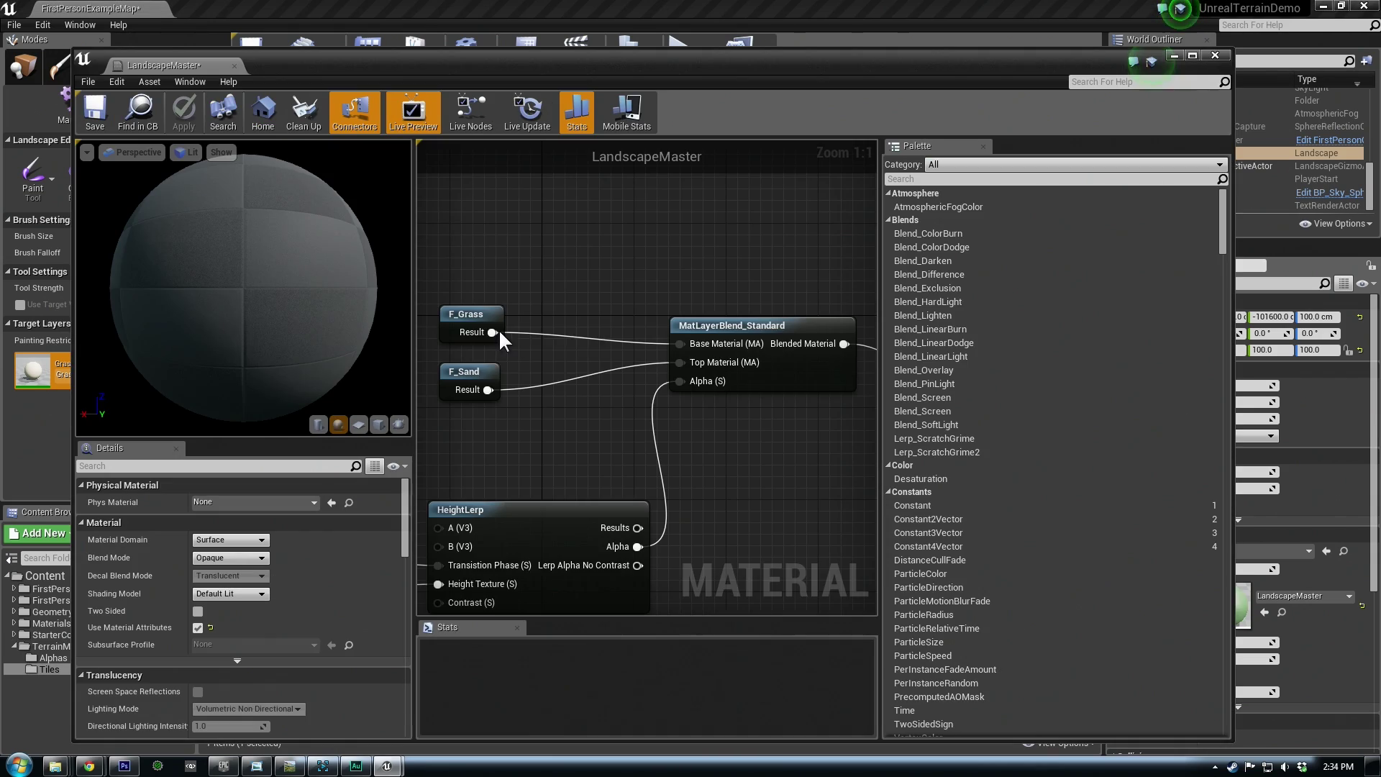
left_click_drag(493, 331, 682, 362)
left_click_drag(487, 390, 729, 302)
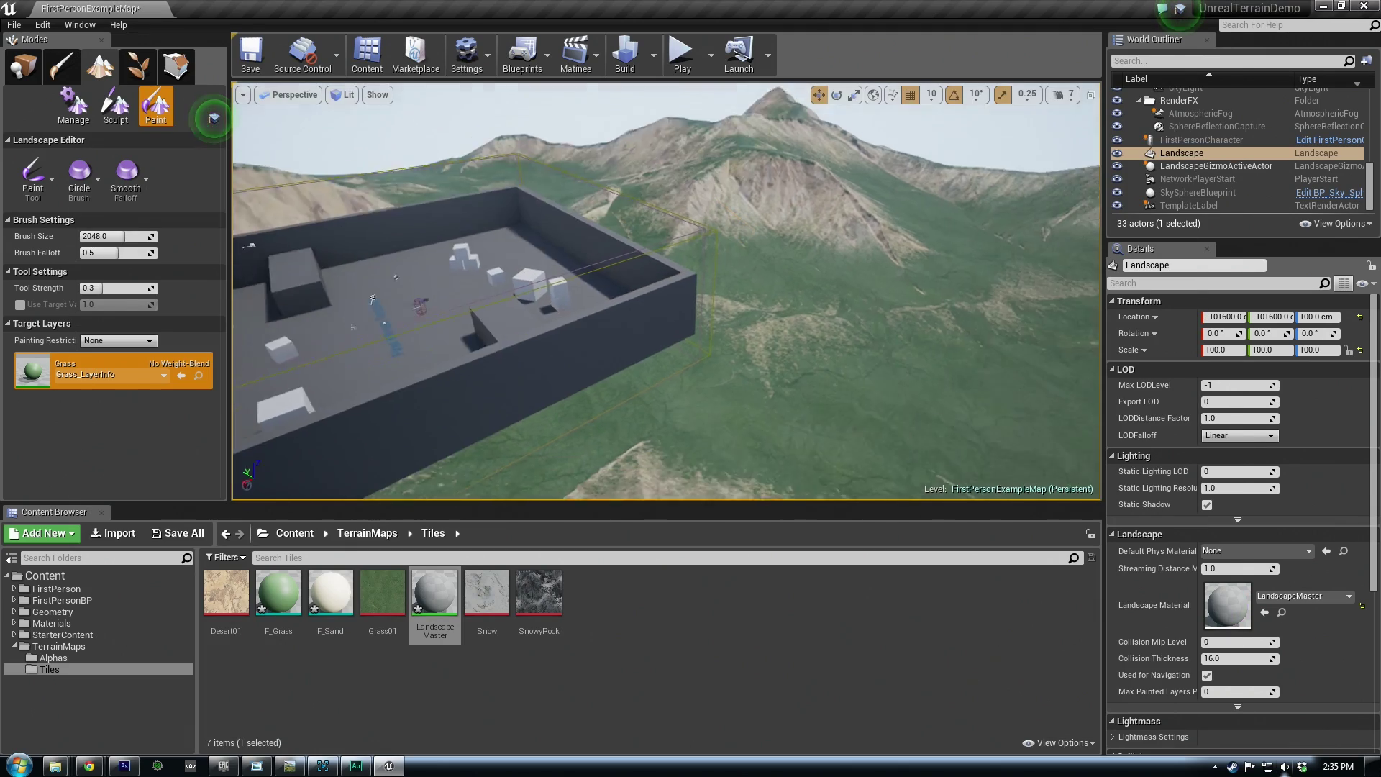
Fly over the landscape toward the mountain and examine how grass and sand are distributed on flat and steep ground
key("w")
mouse_move(666, 292)
right_mouse_down()
mouse_move(727, 360)
mouse_move(719, 277)
mouse_move(749, 284)
mouse_move(748, 382)
mouse_move(784, 281)
mouse_move(626, 259)
mouse_move(899, 284)
mouse_move(748, 284)
mouse_move(676, 367)
mouse_move(626, 320)
mouse_move(741, 230)
mouse_move(892, 241)
mouse_move(633, 213)
mouse_move(633, 187)
mouse_move(813, 360)
mouse_move(878, 331)
mouse_move(763, 288)
mouse_move(770, 208)
mouse_move(719, 310)
mouse_move(669, 288)
mouse_move(680, 249)
mouse_move(583, 122)
mouse_move(640, 291)
mouse_move(604, 370)
mouse_move(525, 406)
mouse_move(446, 385)
mouse_move(558, 262)
mouse_move(482, 248)
mouse_move(424, 194)
mouse_move(345, 187)
mouse_move(382, 223)
mouse_move(389, 205)
mouse_move(331, 191)
right_mouse_up()
key("w")
key("w")
key("w")
key("Up")
key("w")
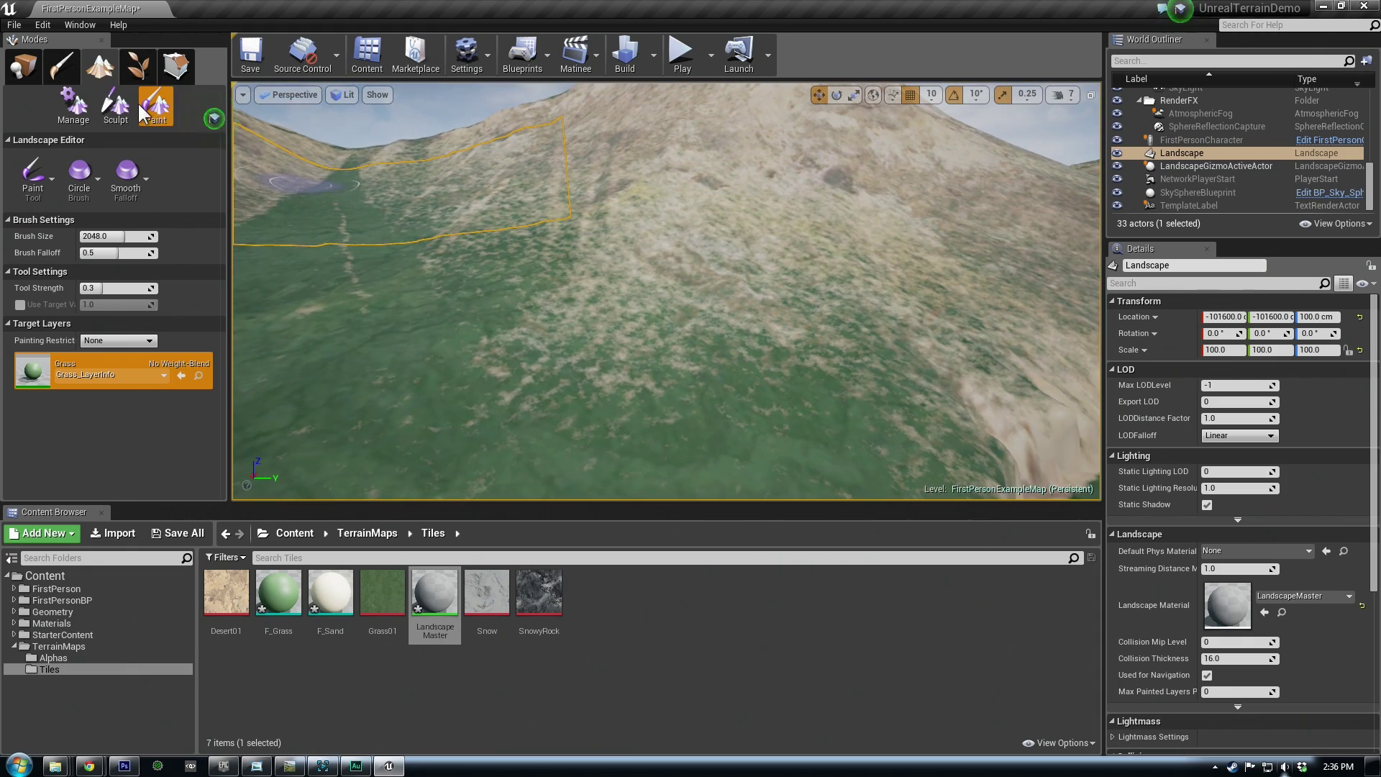
right_click_drag(816, 299, 874, 295)
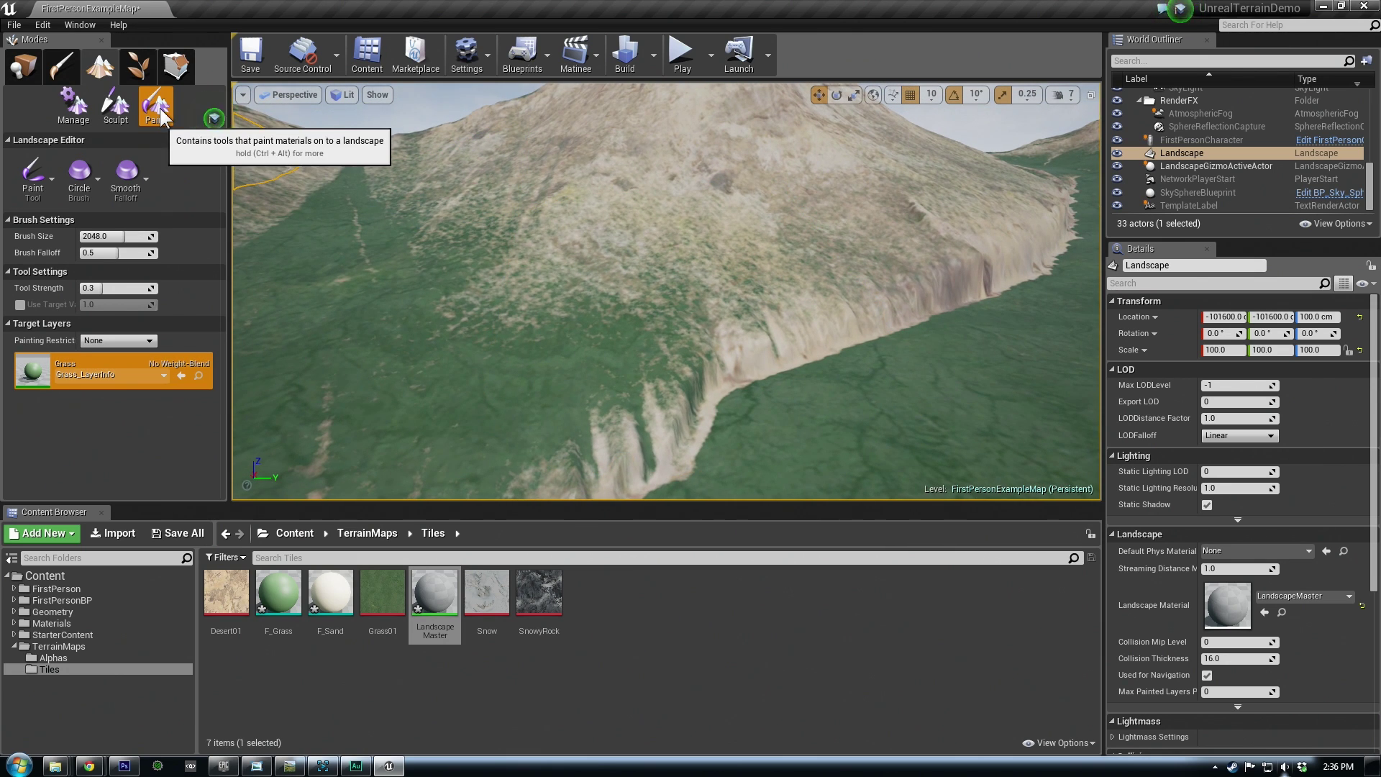
Erase the Grass layer with the Circle brush across the mountain's lower slope and foot to expose sand
mouse_move(575, 284)
right_mouse_down()
mouse_move(612, 295)
mouse_move(618, 345)
mouse_move(633, 338)
right_mouse_up()
key("w")
mouse_move(828, 199)
left_mouse_down()
mouse_move(795, 303)
mouse_move(617, 149)
mouse_move(695, 173)
left_mouse_up()
right_click_drag(685, 245, 686, 224)
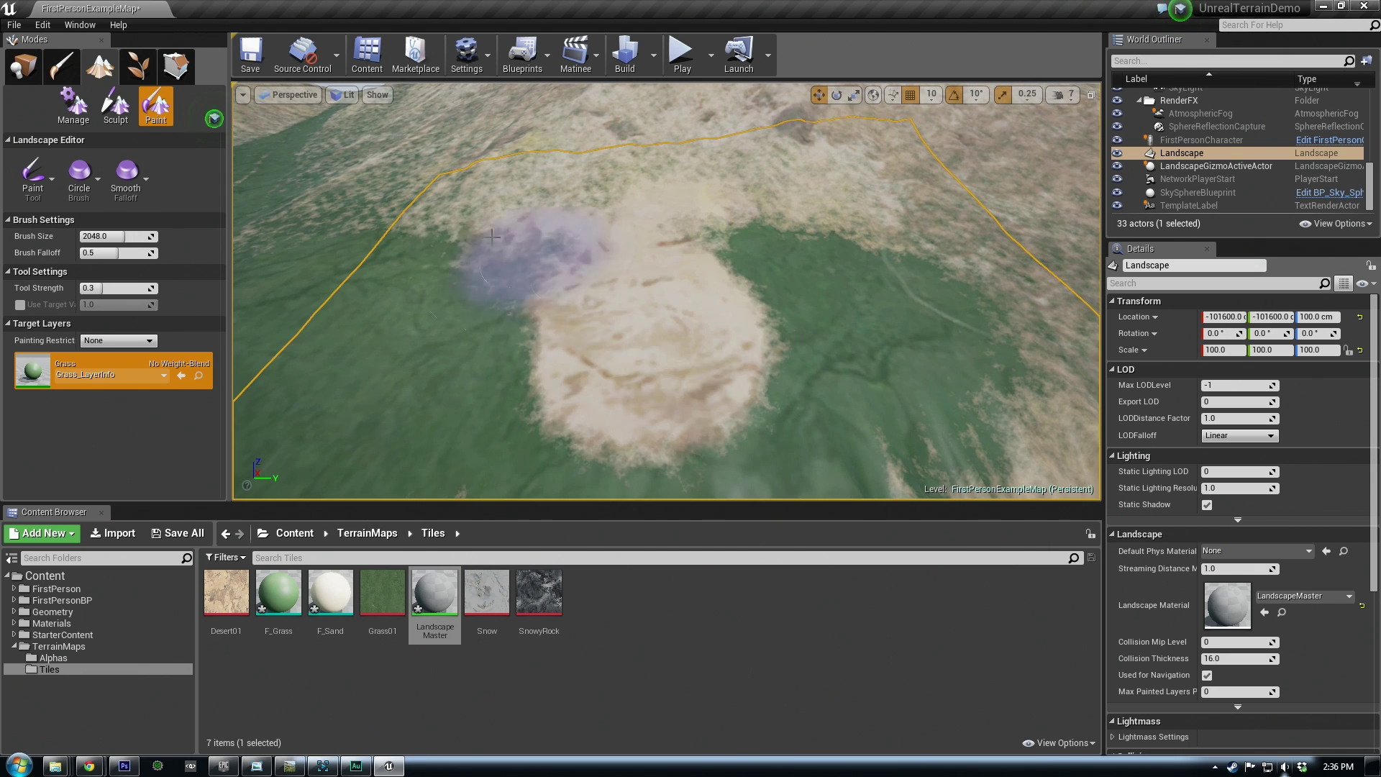
mouse_move(612, 361)
left_mouse_down()
mouse_move(770, 249)
mouse_move(796, 334)
mouse_move(781, 300)
left_mouse_up()
mouse_move(781, 300)
right_mouse_down()
mouse_move(781, 270)
mouse_move(617, 247)
right_mouse_up()
key("s")
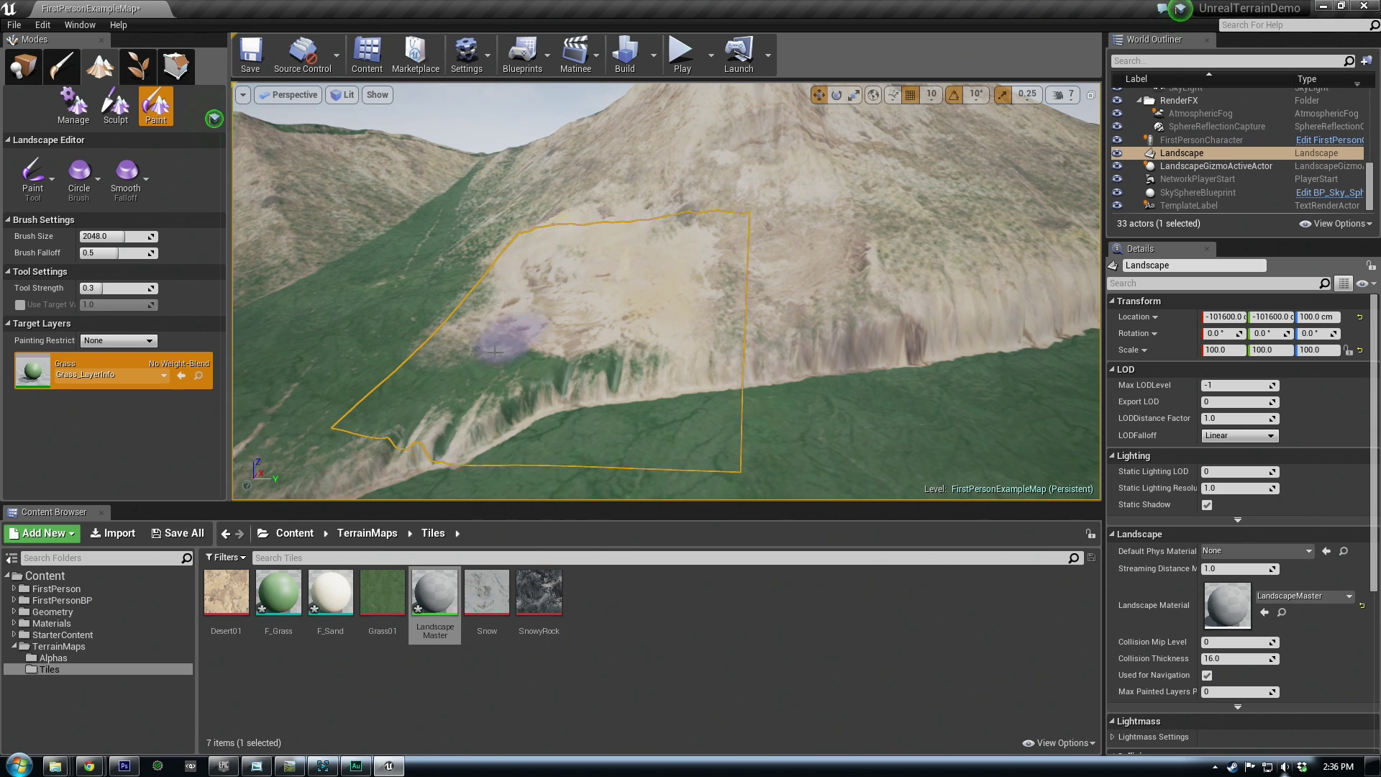
mouse_move(612, 367)
left_mouse_down()
mouse_move(468, 332)
mouse_move(368, 433)
mouse_move(288, 478)
left_mouse_up()
right_click_drag(536, 333, 597, 356)
left_click_drag(398, 449, 681, 370)
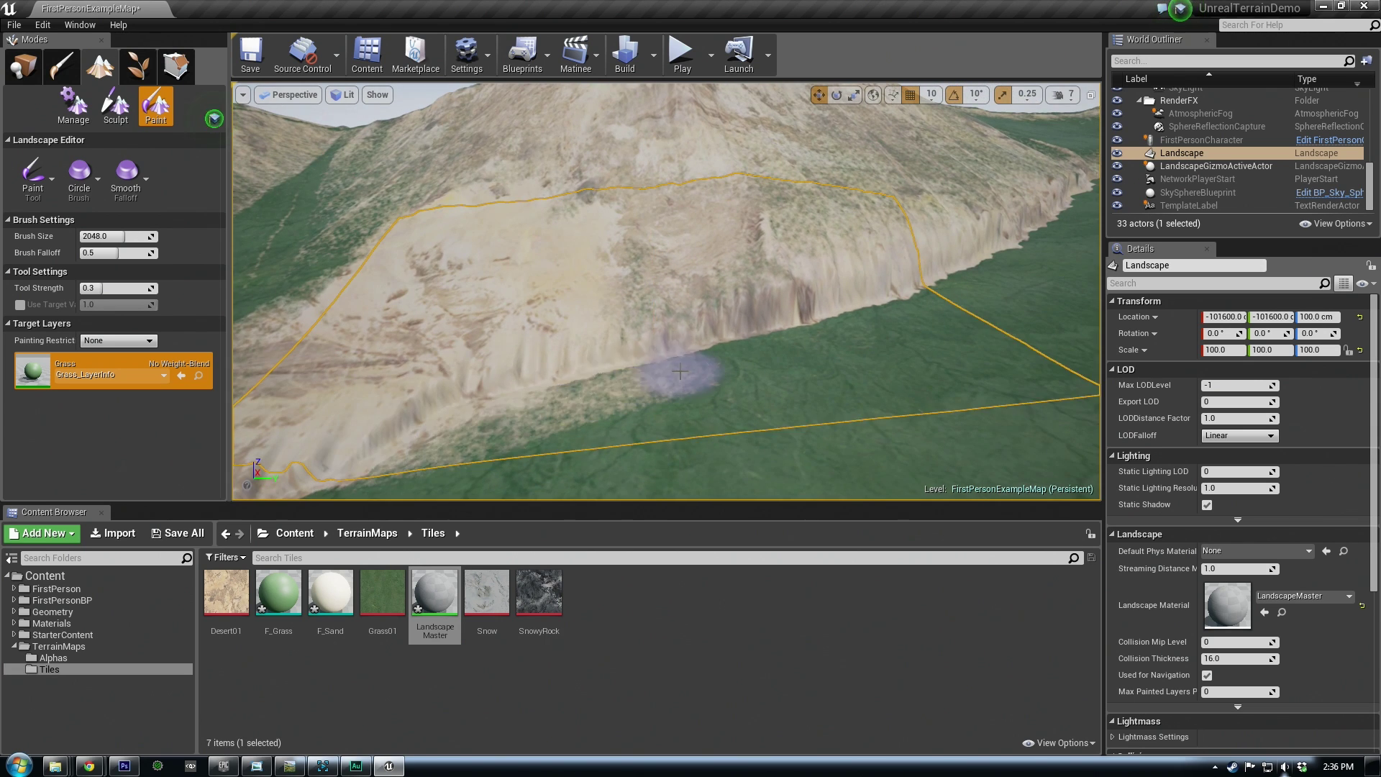
Paint the Grass layer back over the exposed sand cliff along the mountain's foot
left_click_drag(622, 314, 782, 305)
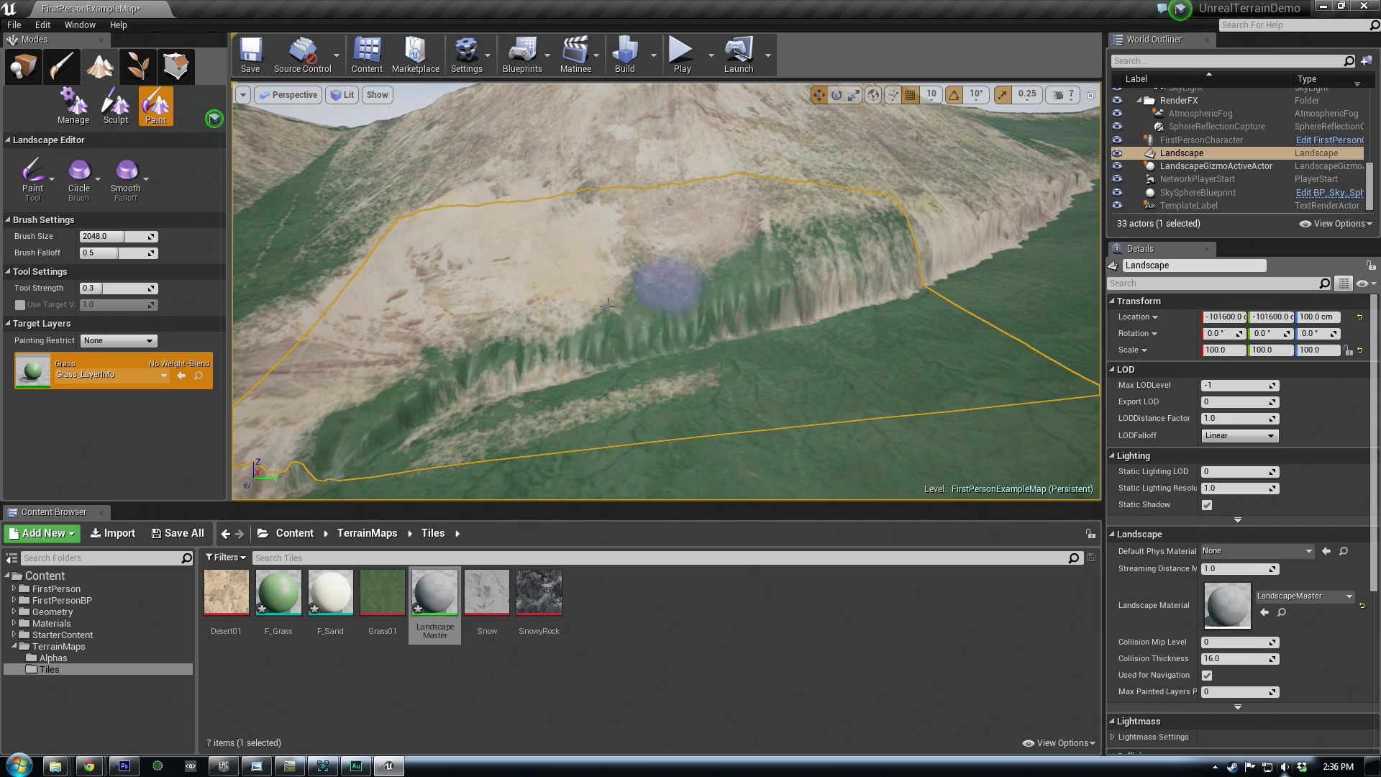
key("w")
mouse_move(297, 448)
right_mouse_down()
mouse_move(290, 479)
mouse_move(291, 448)
mouse_move(277, 460)
mouse_move(287, 443)
right_mouse_up()
mouse_move(725, 221)
right_mouse_down()
mouse_move(724, 197)
mouse_move(725, 221)
mouse_move(575, 254)
right_mouse_up()
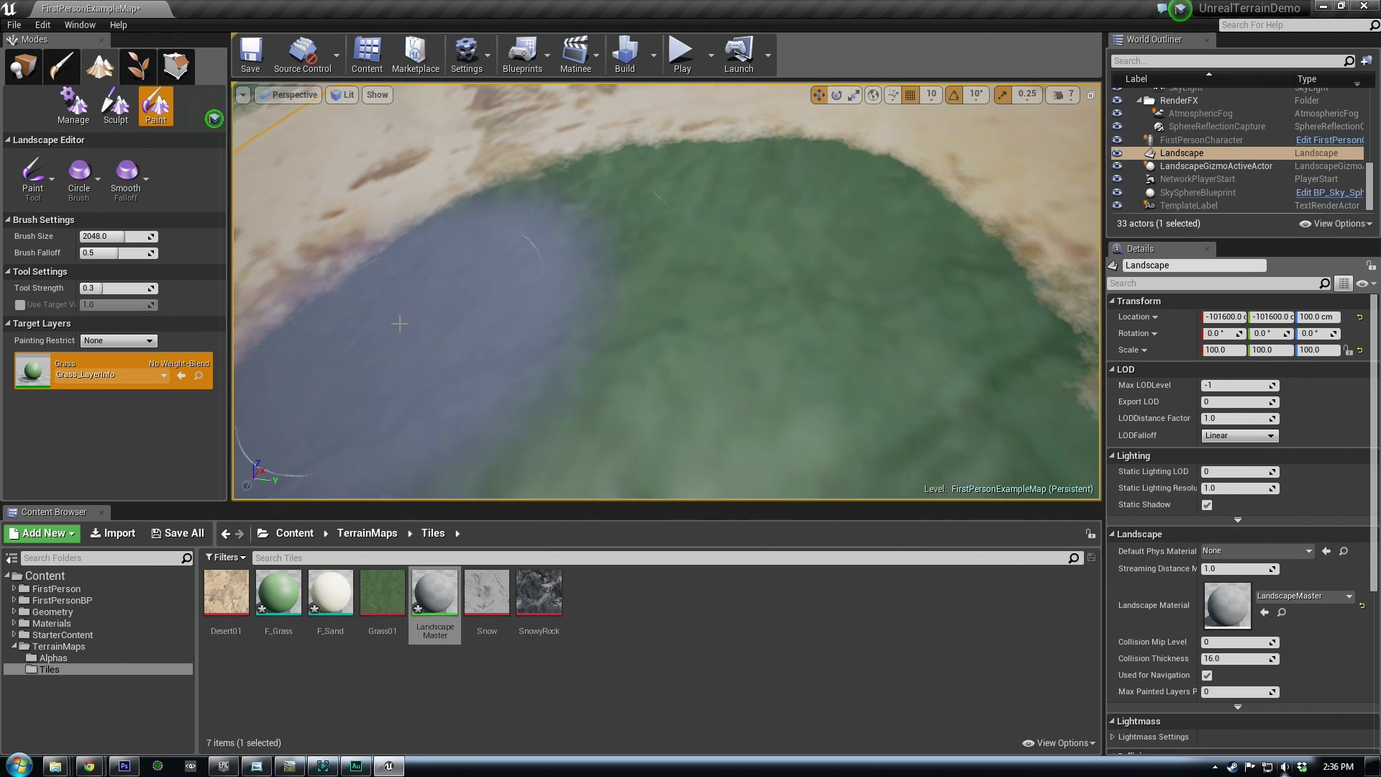
Brush the Grass layer up close across the edges between the grass and sand areas
left_click_drag(410, 308, 832, 216)
right_click_drag(833, 216, 892, 237)
left_click_drag(832, 216, 833, 262)
mouse_move(832, 262)
right_mouse_down()
mouse_move(813, 295)
mouse_move(798, 259)
mouse_move(784, 269)
mouse_move(806, 245)
mouse_move(784, 237)
mouse_move(810, 209)
mouse_move(813, 227)
mouse_move(849, 239)
mouse_move(792, 227)
right_mouse_up()
left_click(832, 262)
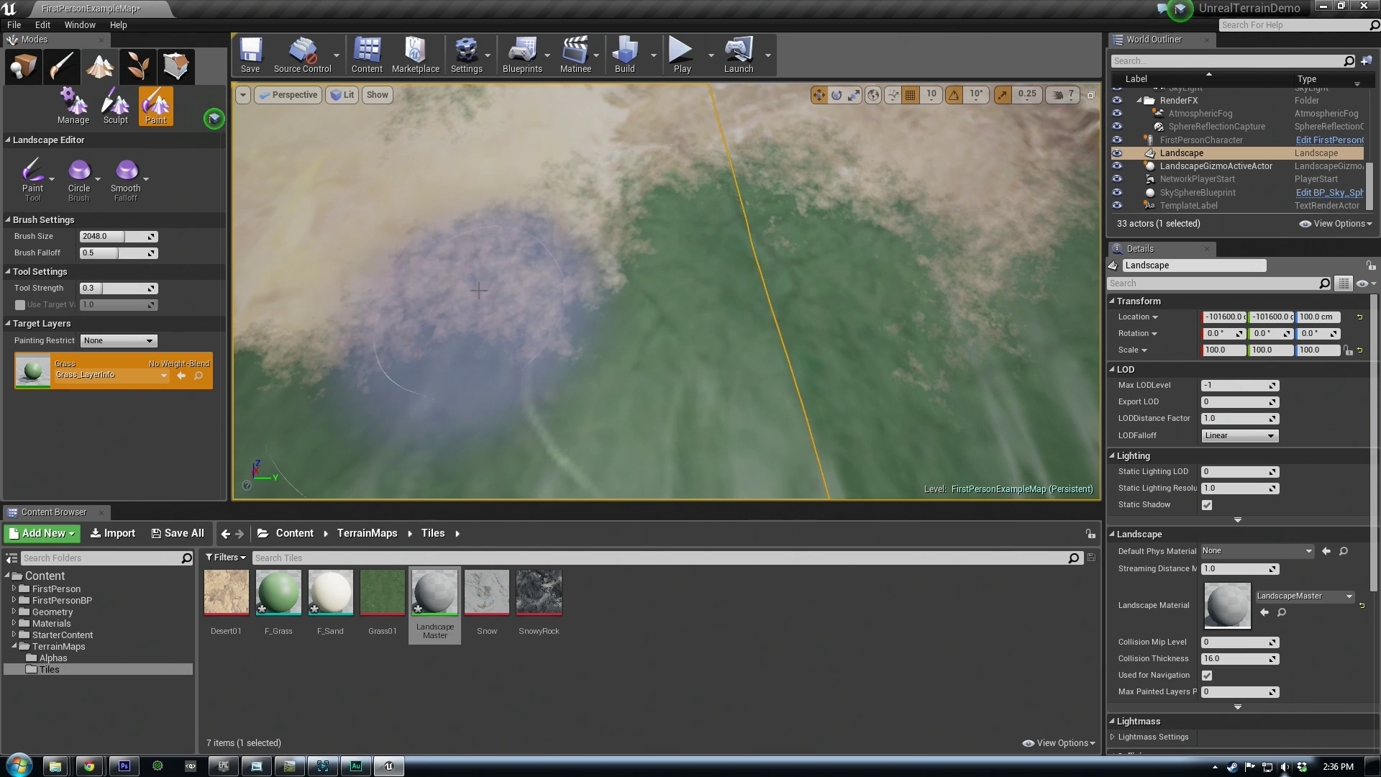
left_click_drag(496, 268, 693, 231)
right_click_drag(694, 231, 723, 241)
left_click_drag(507, 262, 662, 234)
right_click_drag(661, 233, 692, 240)
Switch the landscape paint brush to Alpha and assign Snow_Alpha as its texture
left_click(79, 180)
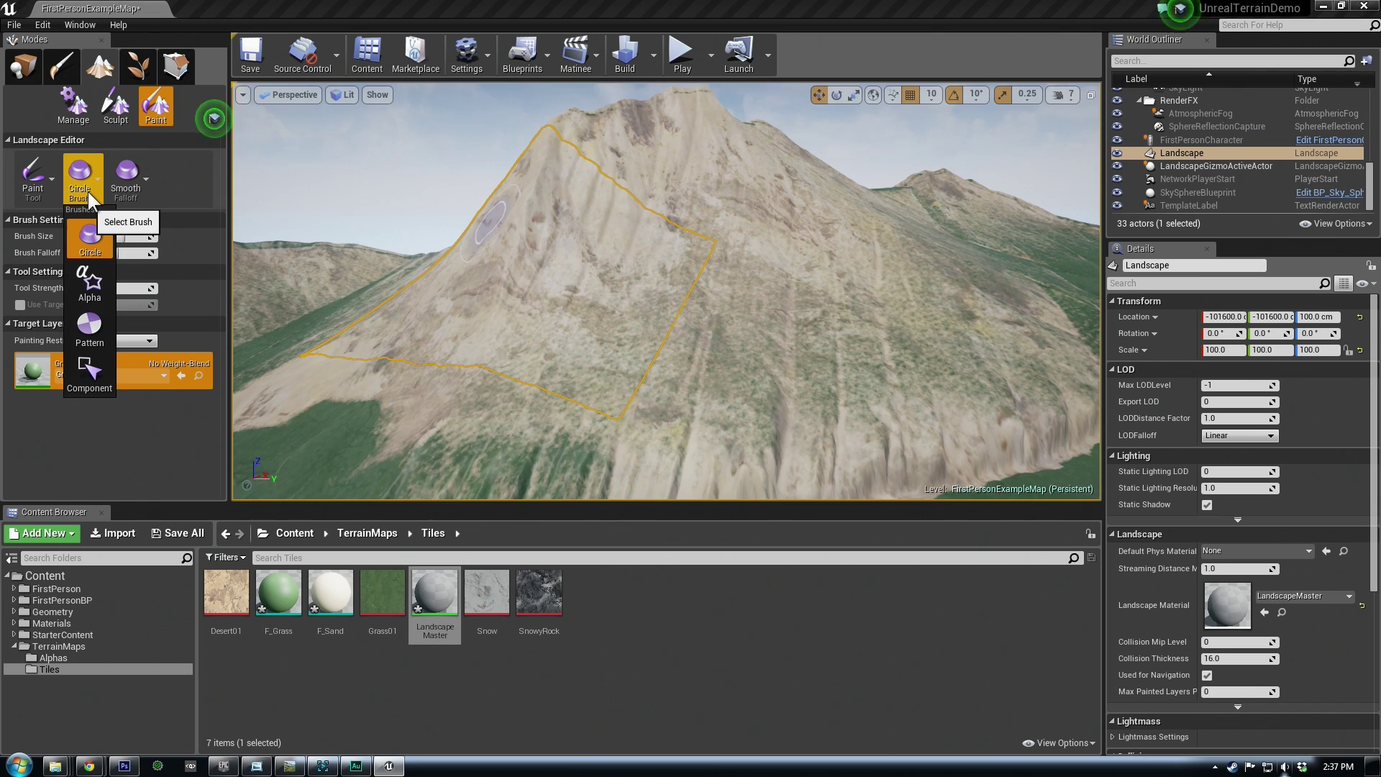
left_click(94, 277)
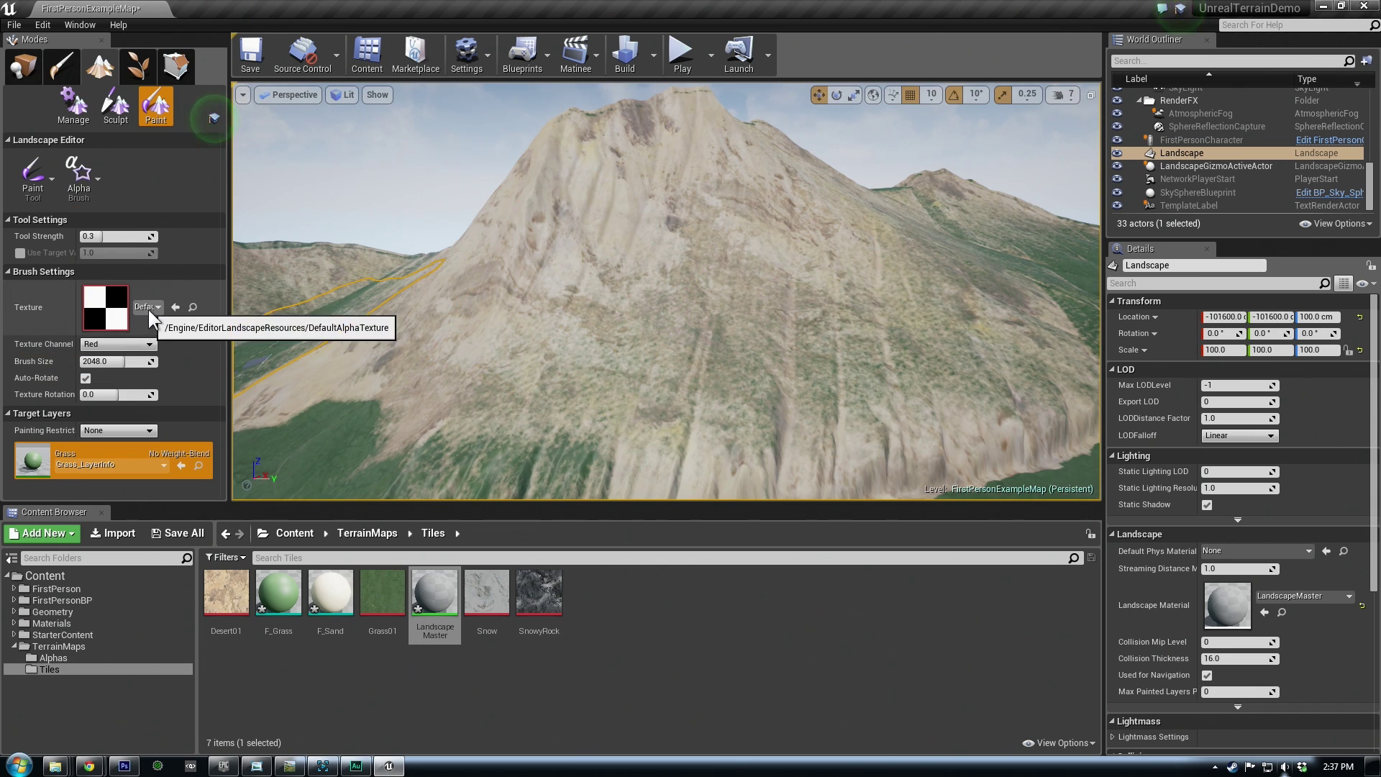
left_click(150, 308)
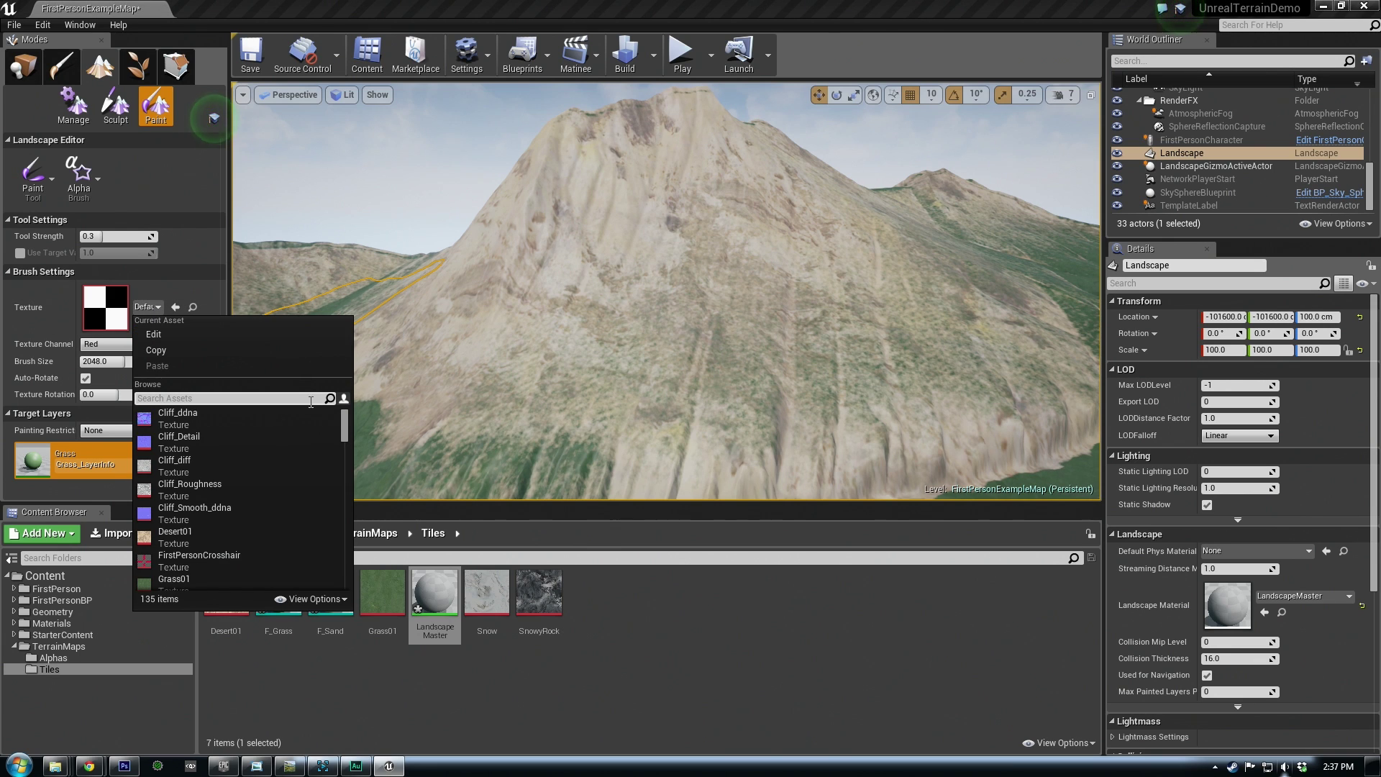
left_click_drag(344, 420, 351, 434)
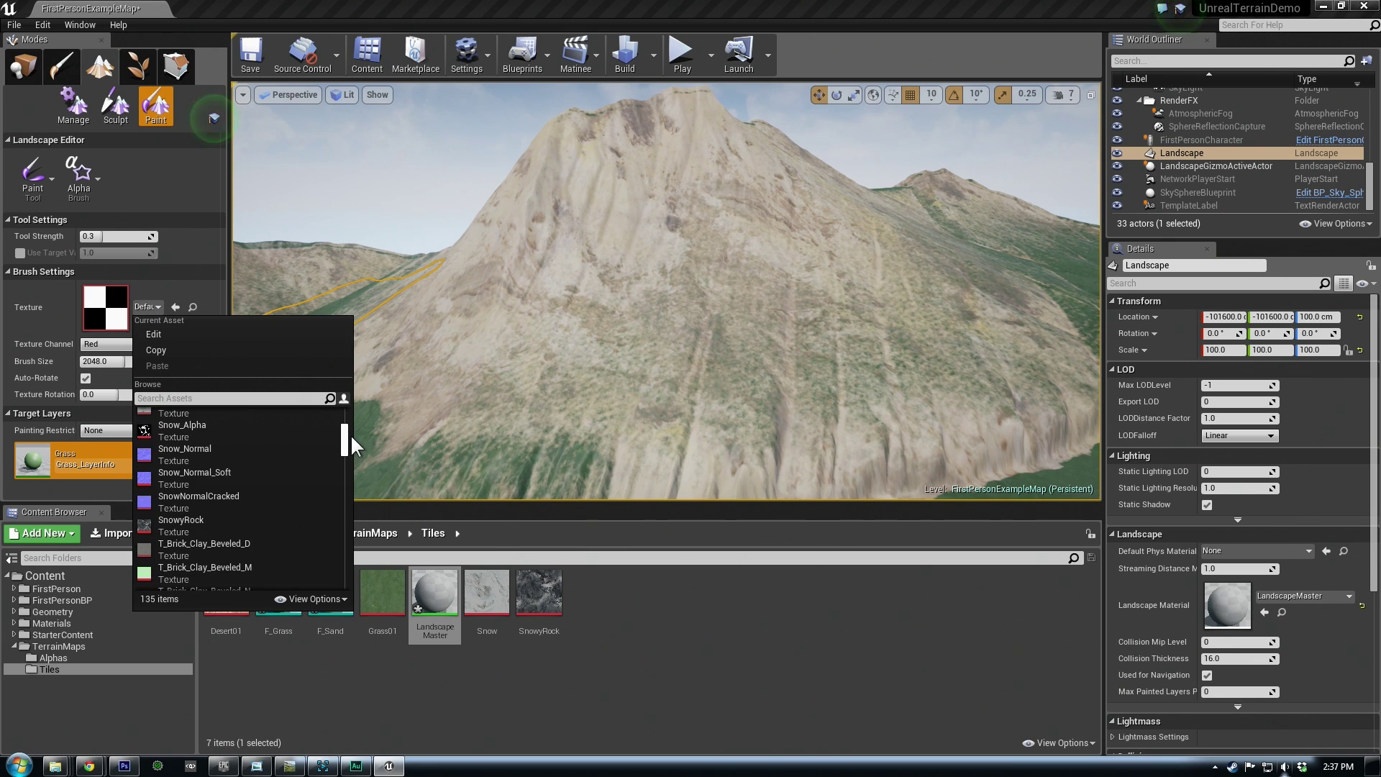
left_click(158, 425)
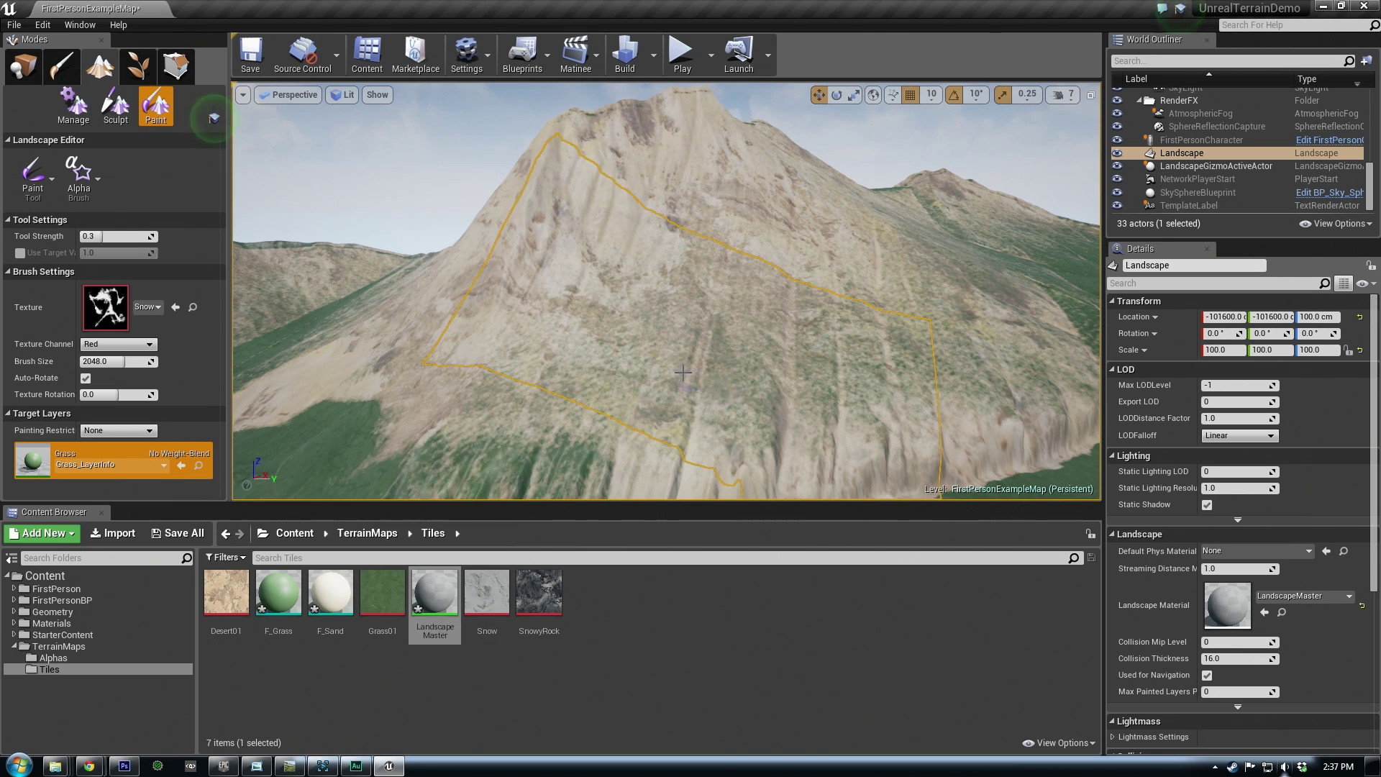
Enlarge the alpha brush to 8192 and paint irregular patches of the Grass layer across the mountain slope
mouse_move(628, 364)
right_mouse_down()
mouse_move(628, 460)
mouse_move(622, 443)
right_mouse_up()
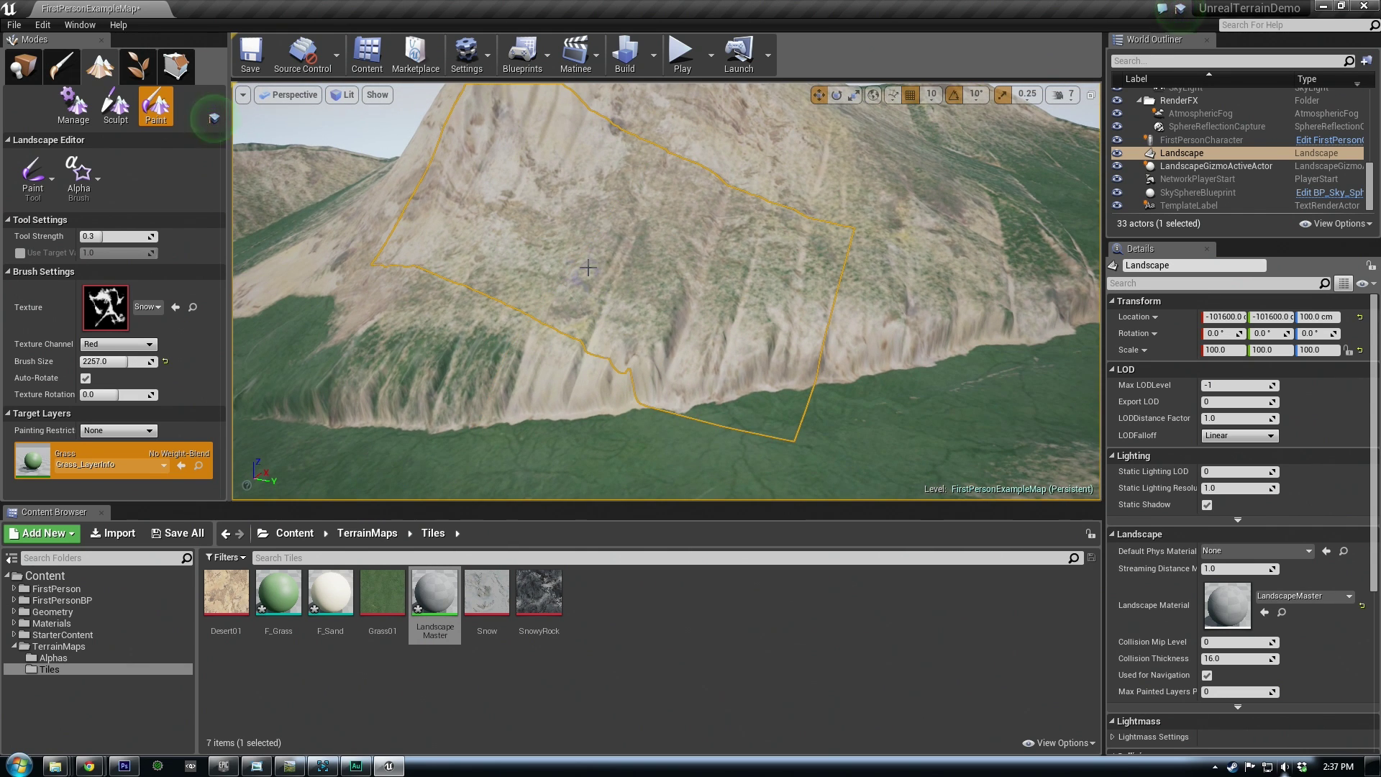
key("bracketright")
key("bracketright")
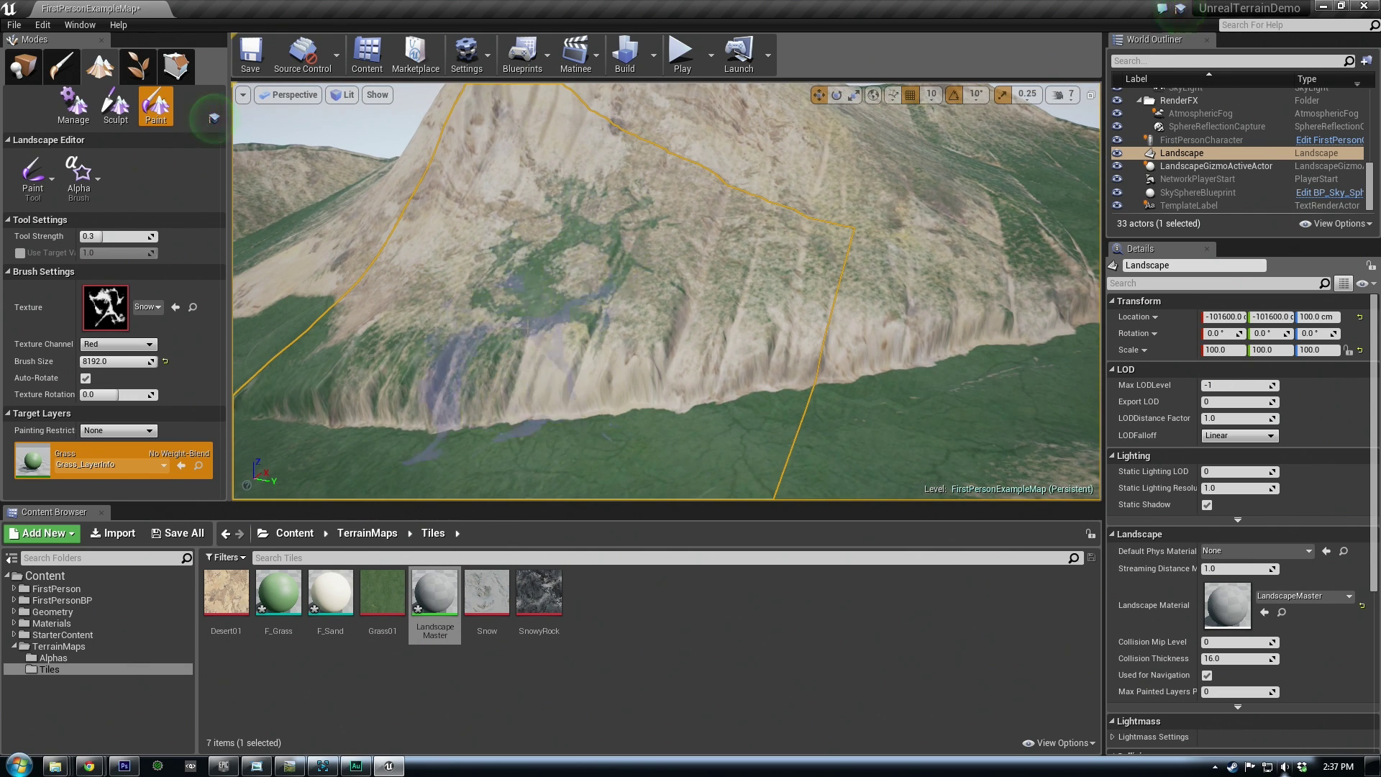
scroll(575, 251, "down", 3)
scroll(410, 365, "up", 5)
right_click_drag(475, 235, 453, 238)
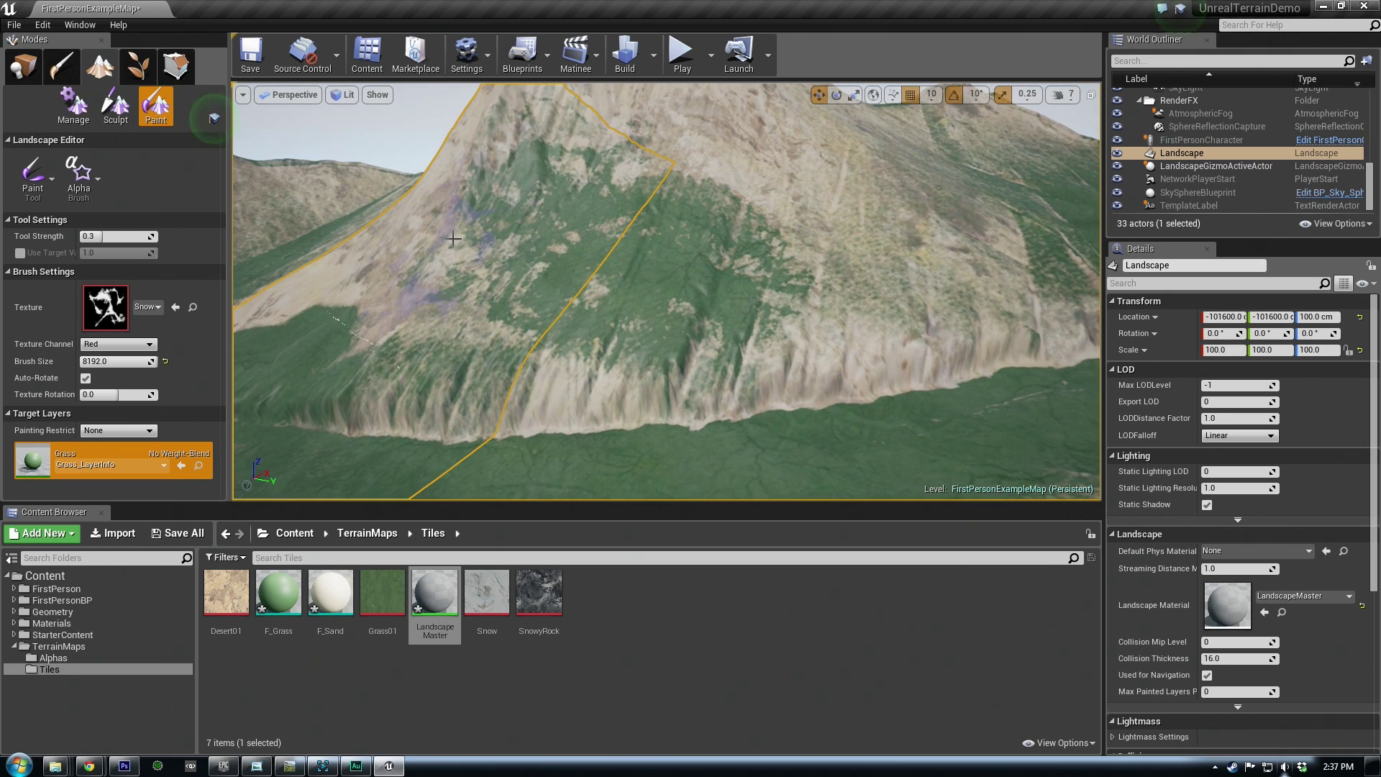
Fly out over the valley and examine the grass and sand blend across the whole terrain
mouse_move(406, 284)
right_mouse_down()
mouse_move(424, 310)
mouse_move(417, 277)
mouse_move(410, 309)
right_mouse_up()
key("w")
scroll(592, 315, "down", 5)
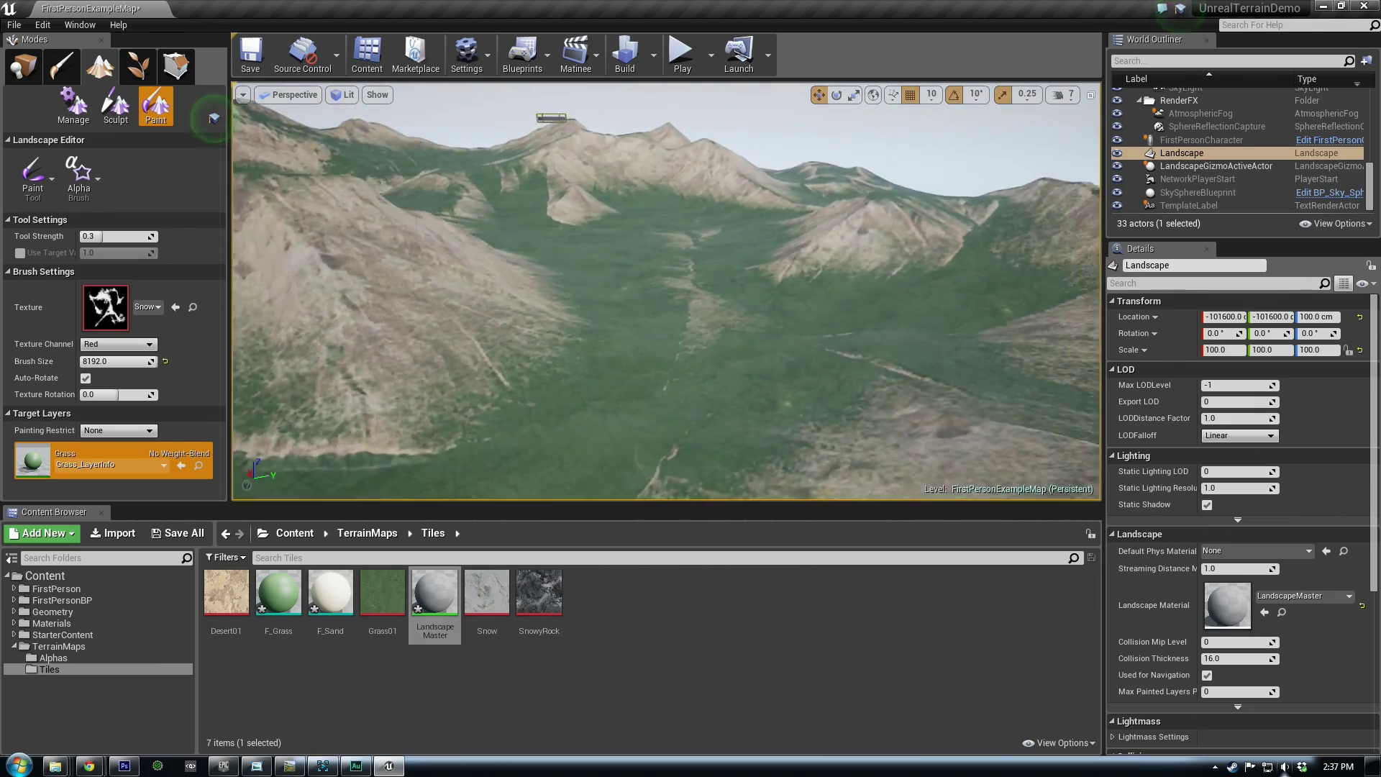
right_click_drag(666, 292, 533, 244)
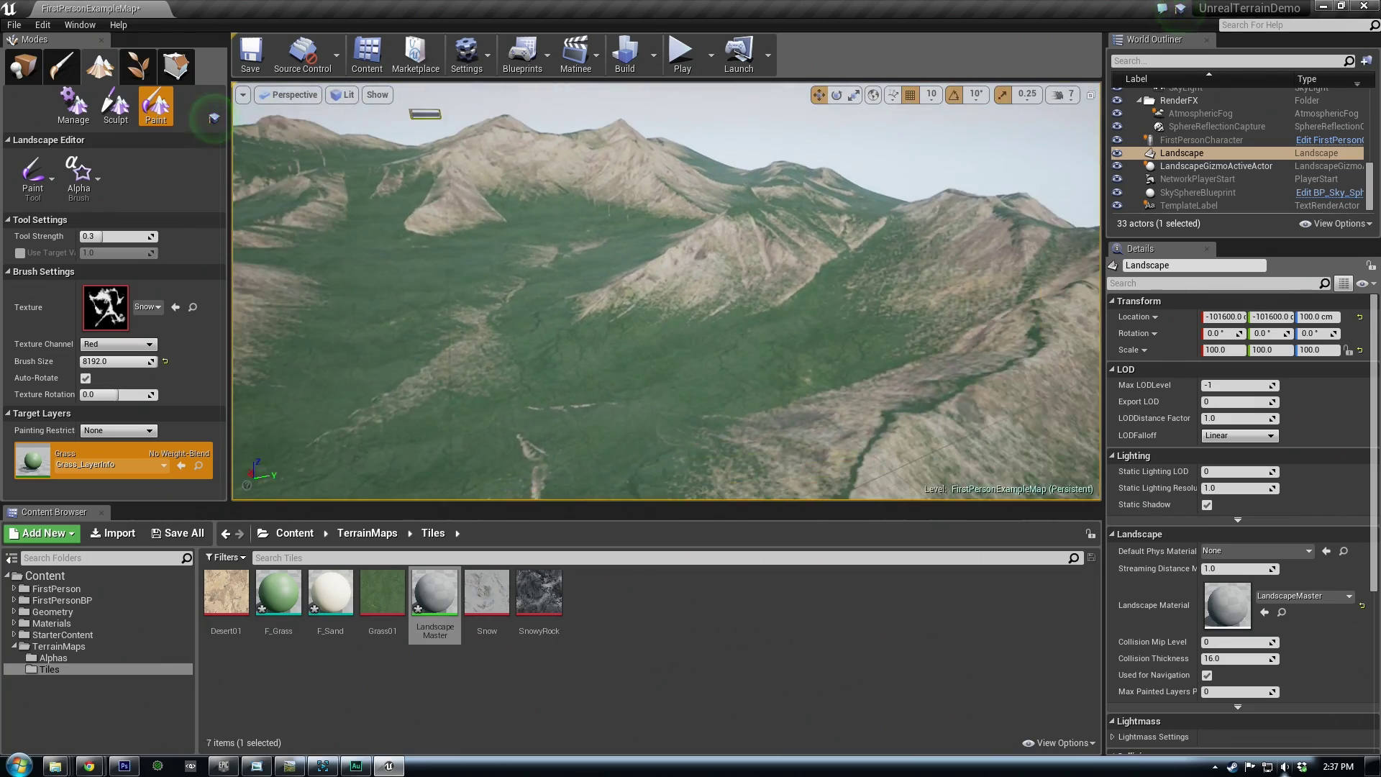